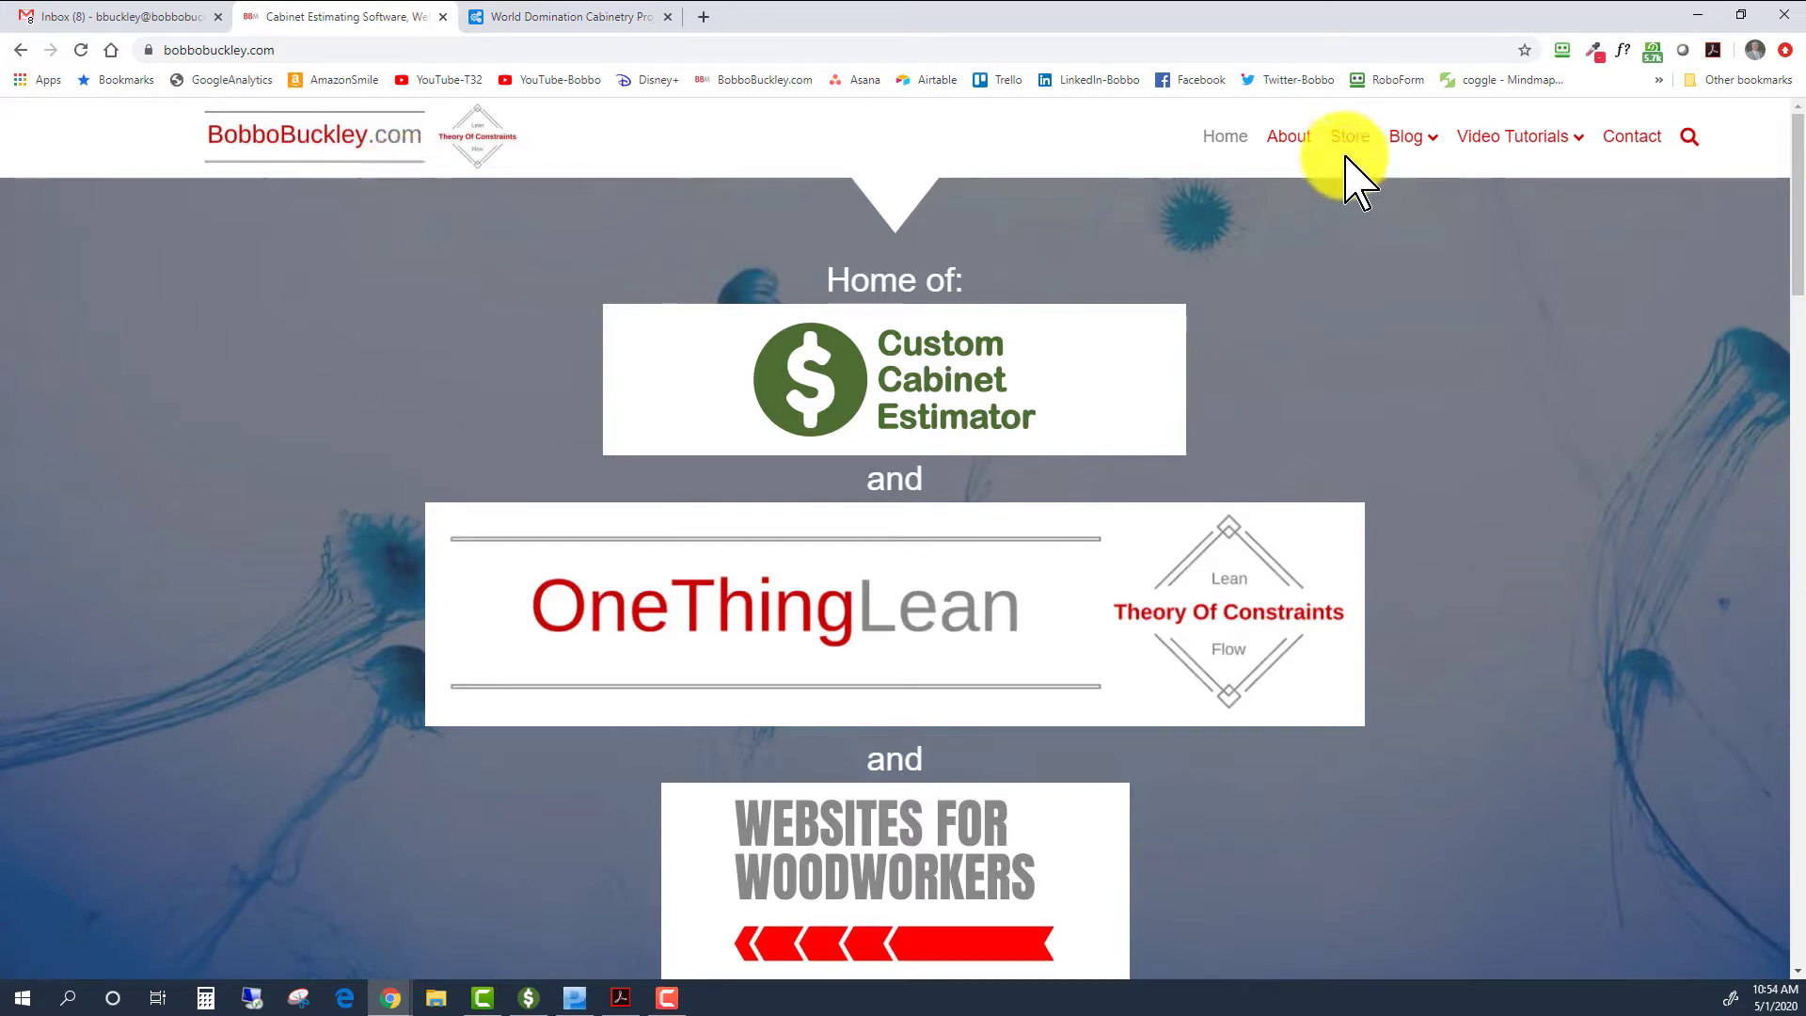
Step: Look over the website's store page, then the Proposal and Rates tables of the World Domination Cabinetry Project Tracker in Airtable
{"action": "left_click", "coordinate": [1349, 138]}
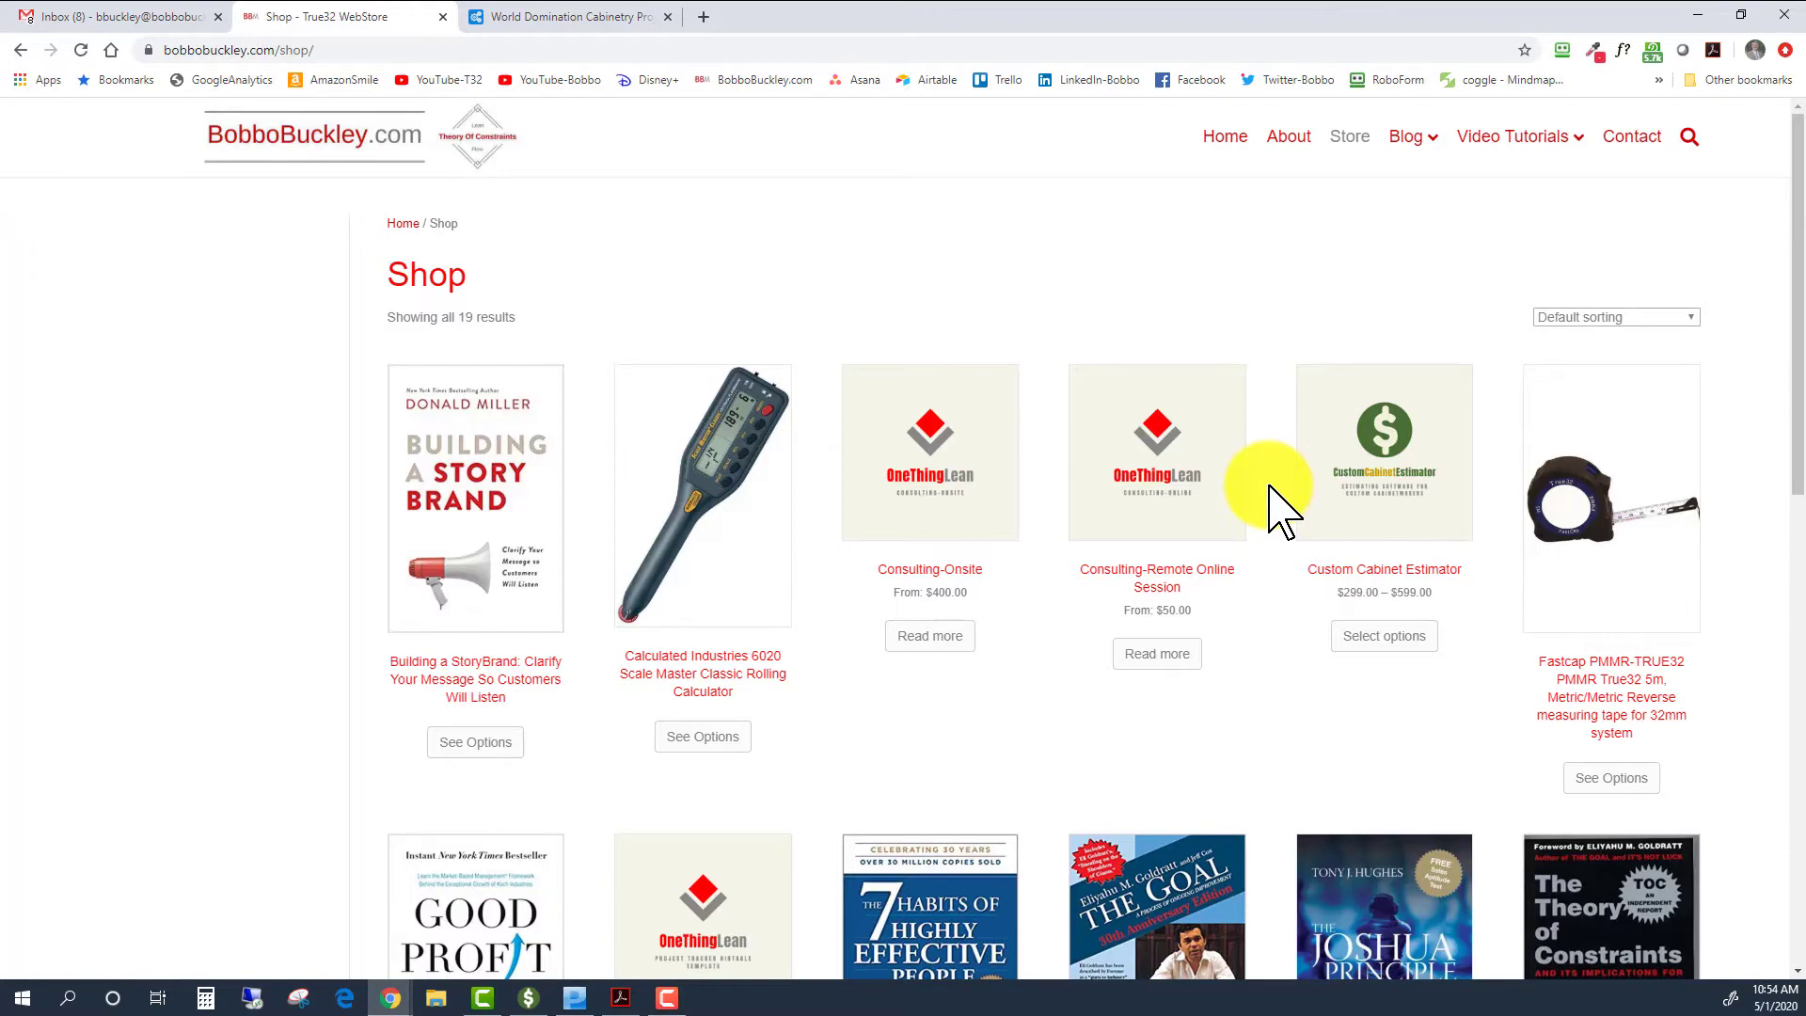
{"action": "left_click", "coordinate": [593, 16]}
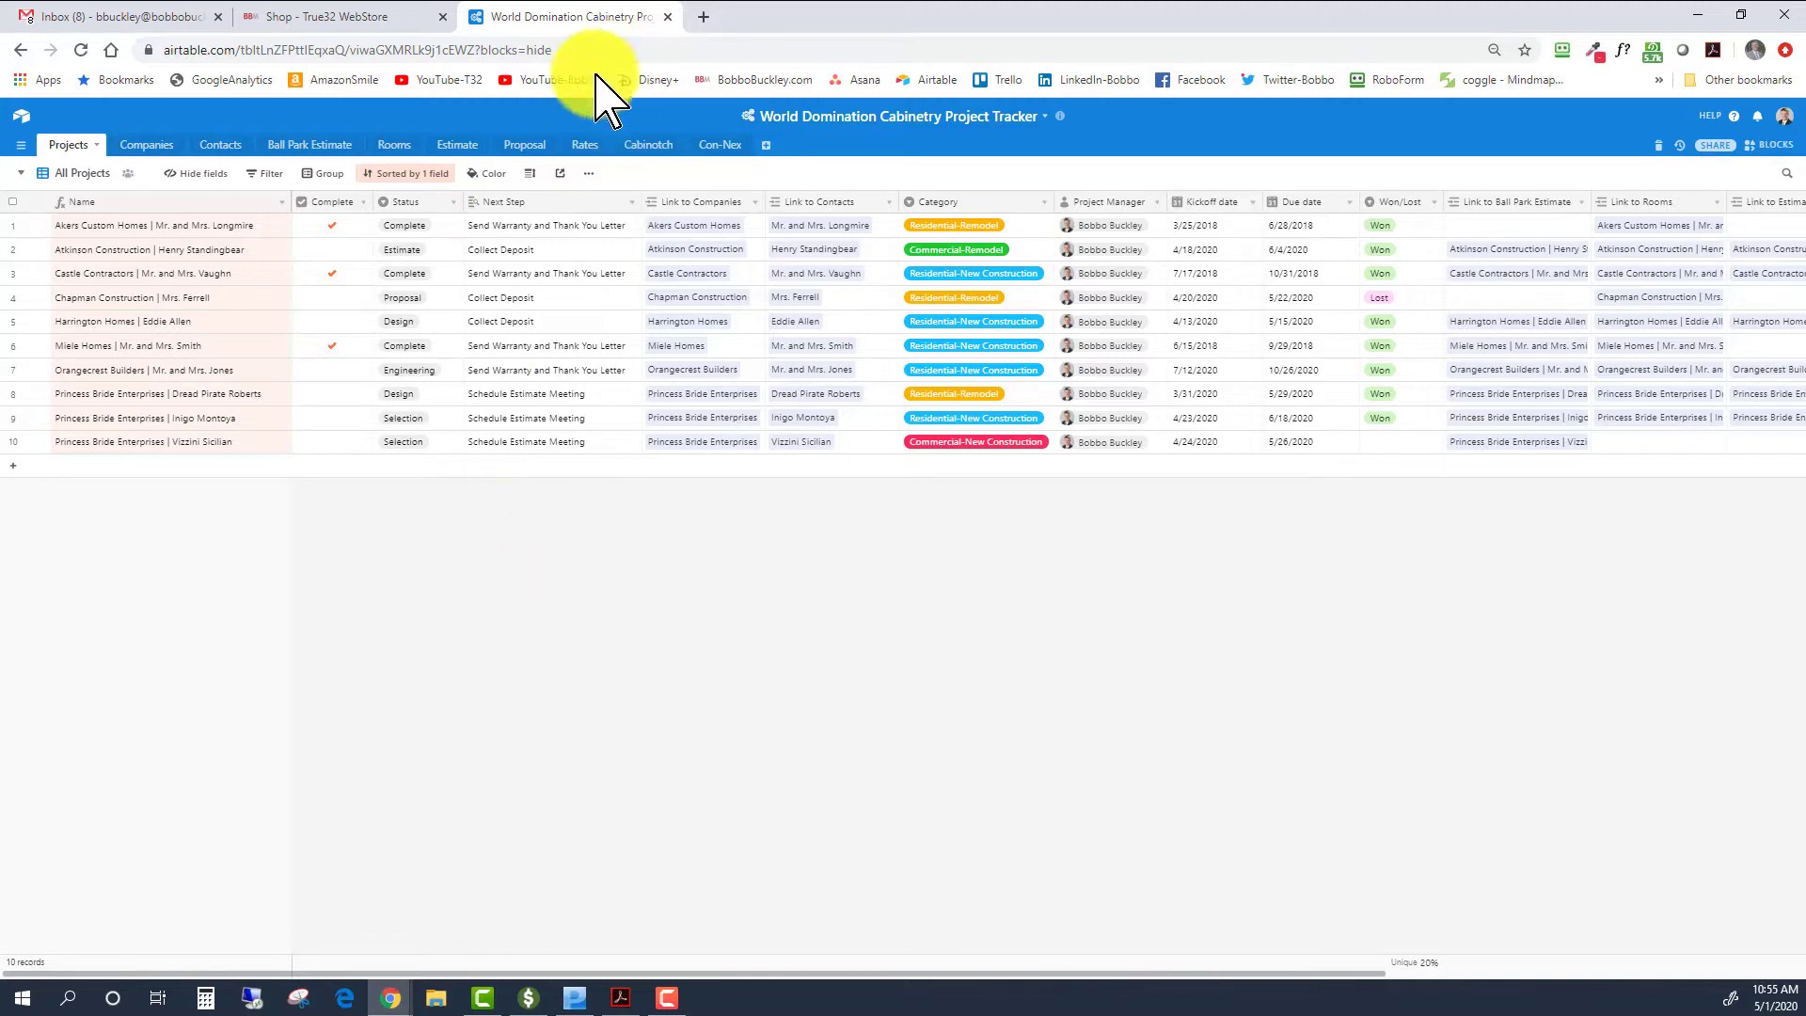
{"action": "left_click", "coordinate": [529, 157]}
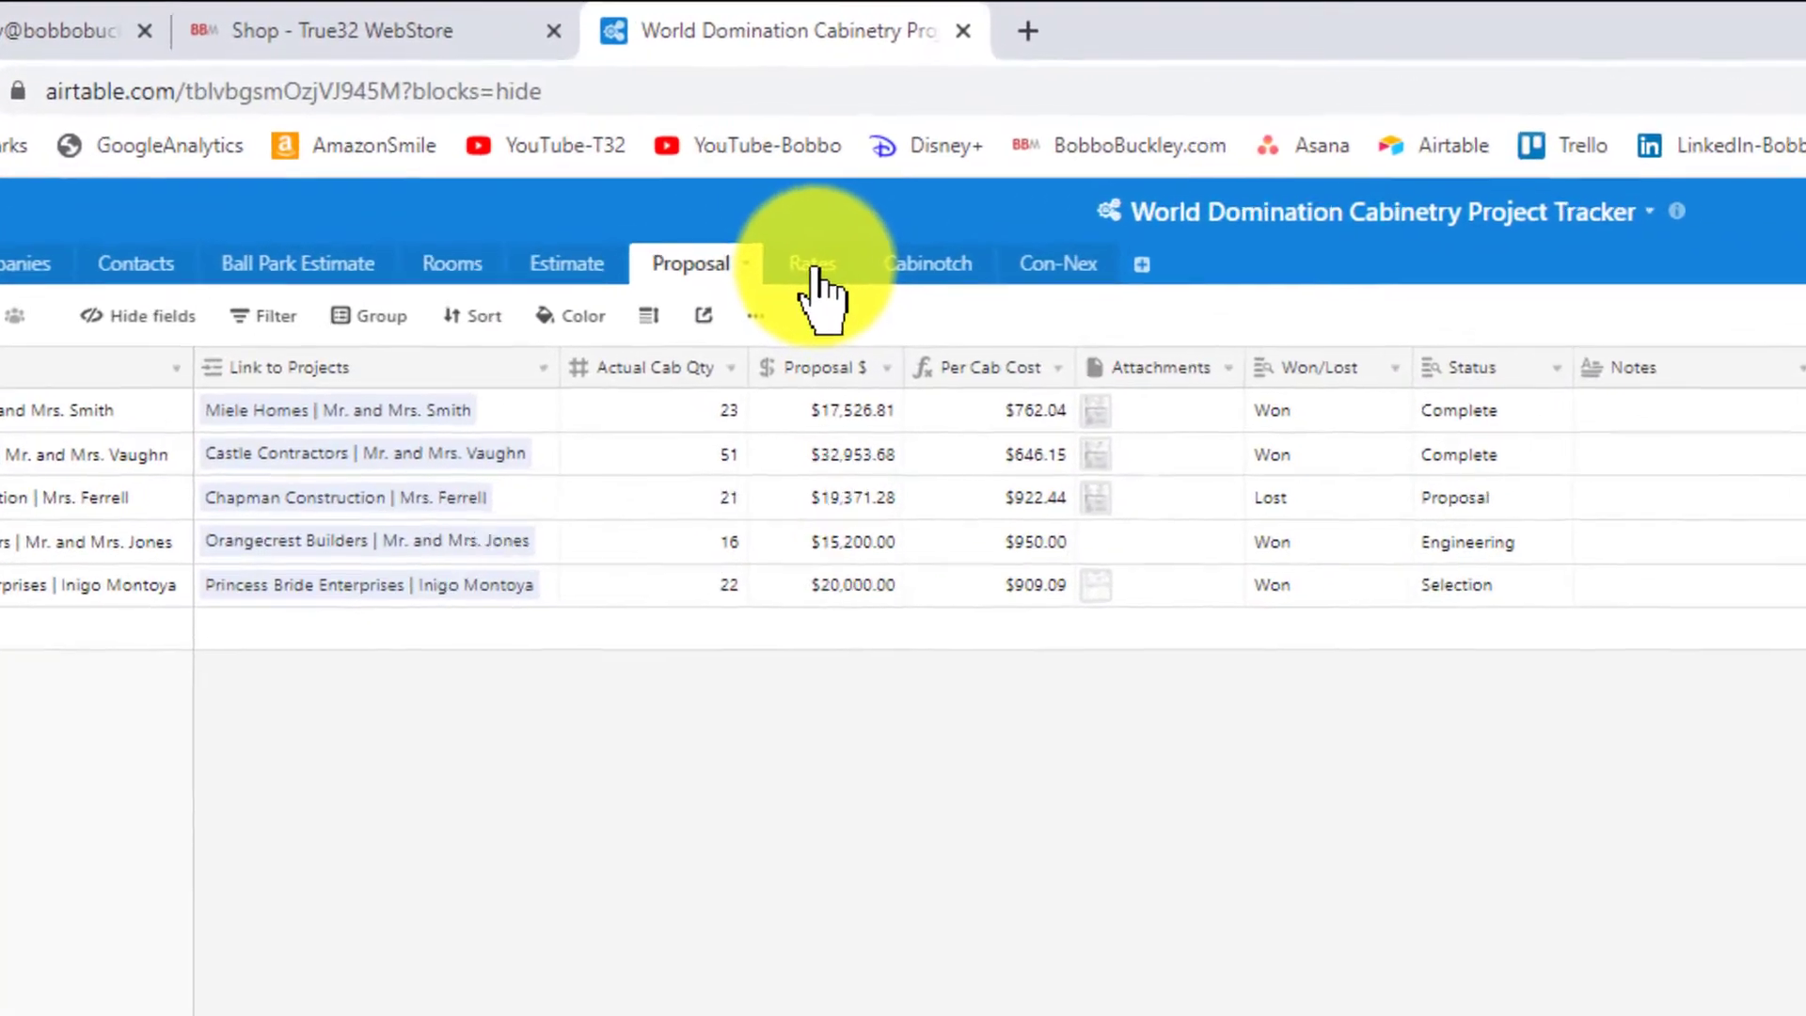
{"action": "left_click", "coordinate": [585, 148]}
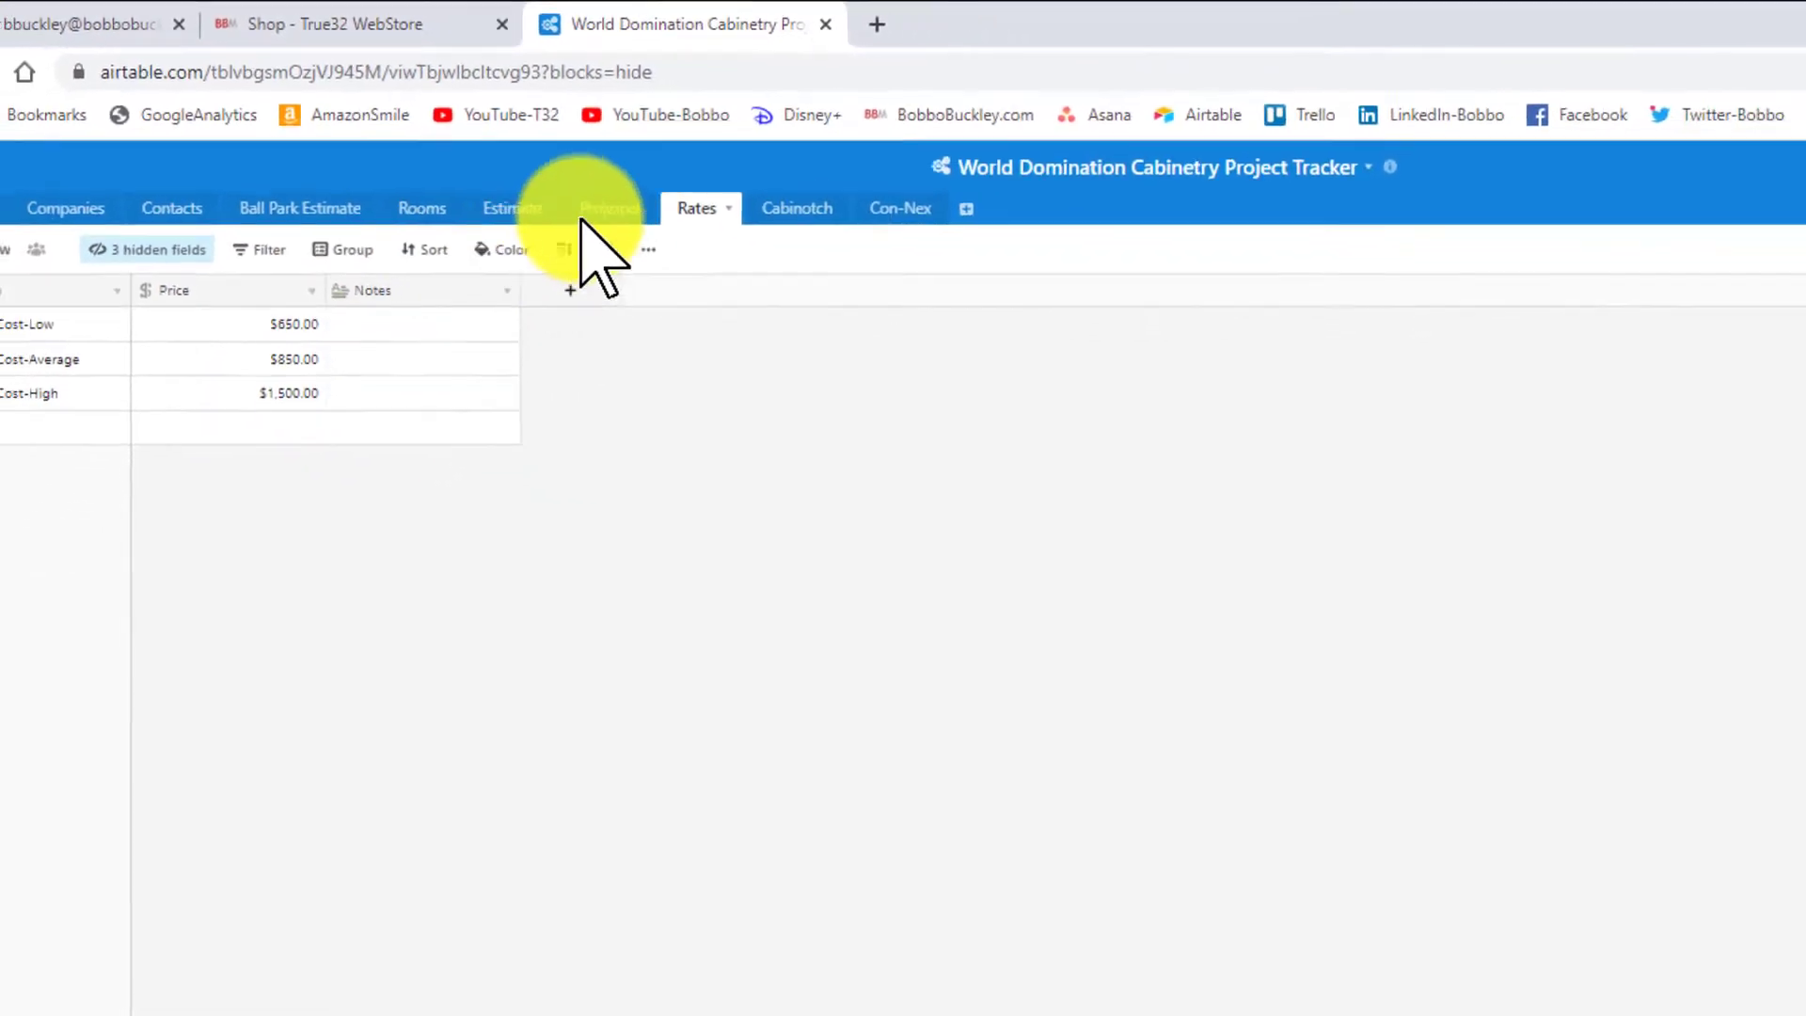
Step: In the Proposal table, check the minimum and maximum of the Per Cab Cost column and return its summary to Average
{"action": "left_click", "coordinate": [608, 212]}
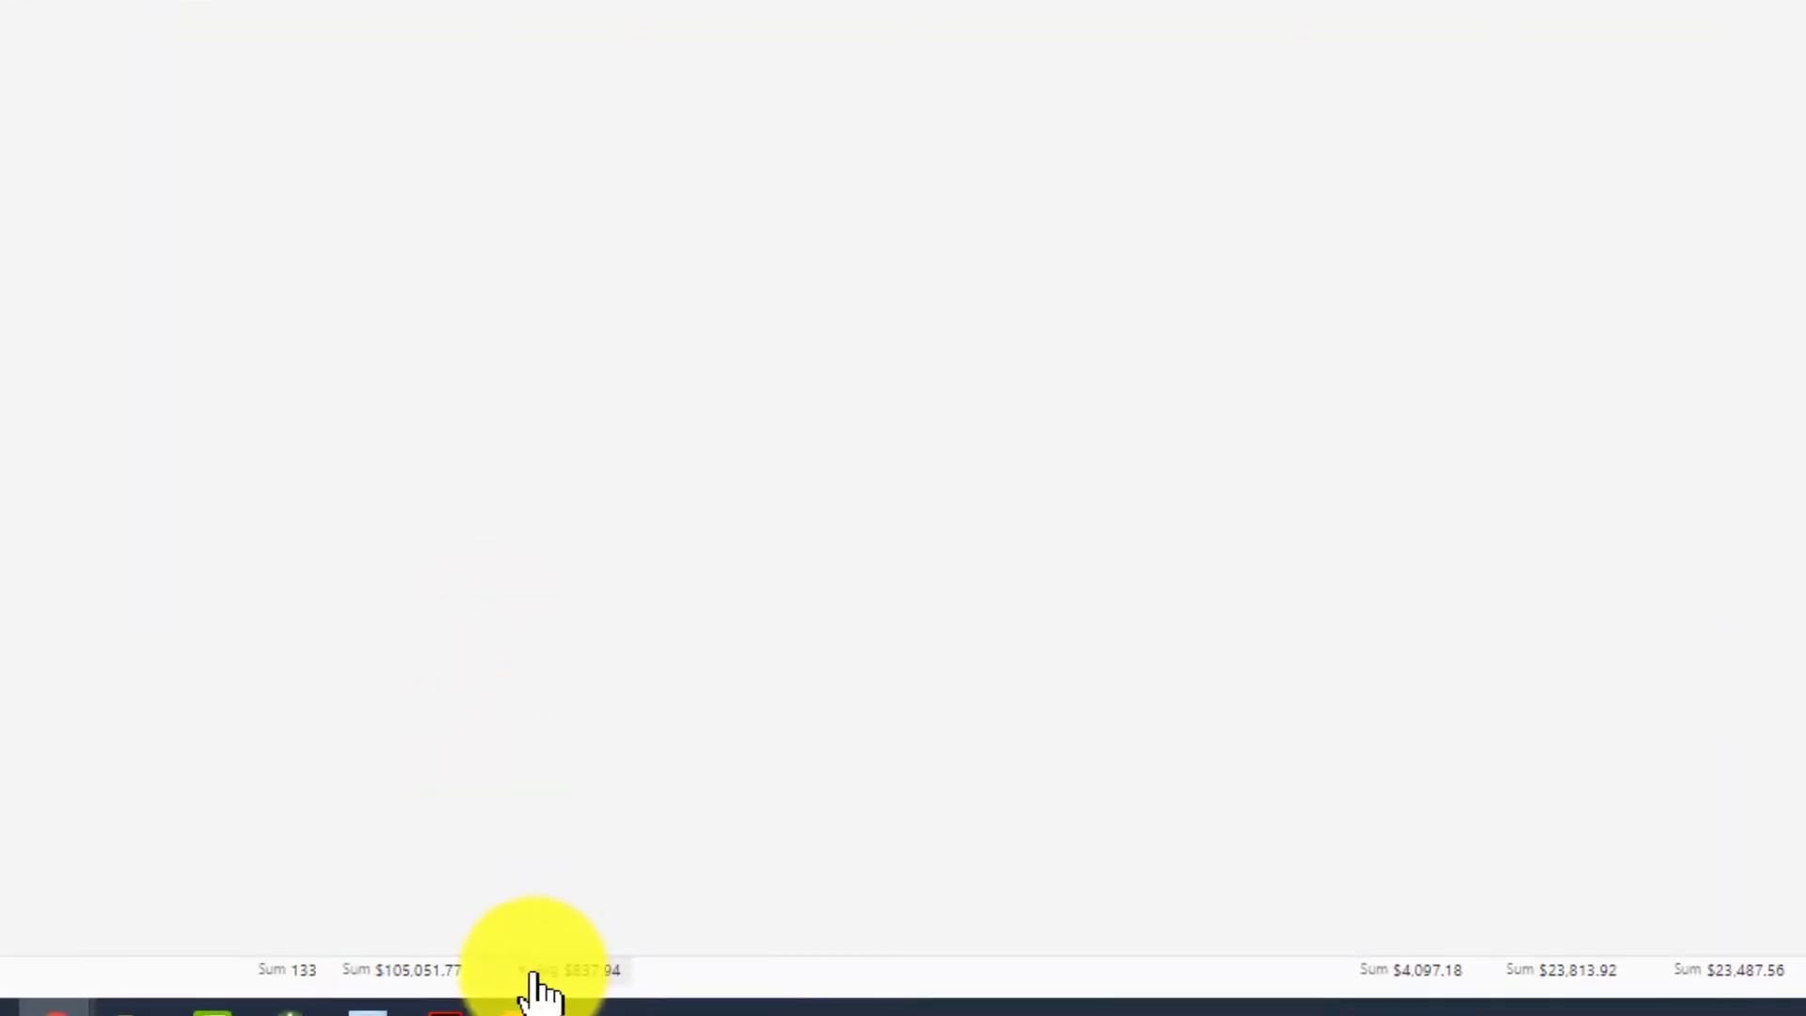
{"action": "left_click", "coordinate": [520, 971]}
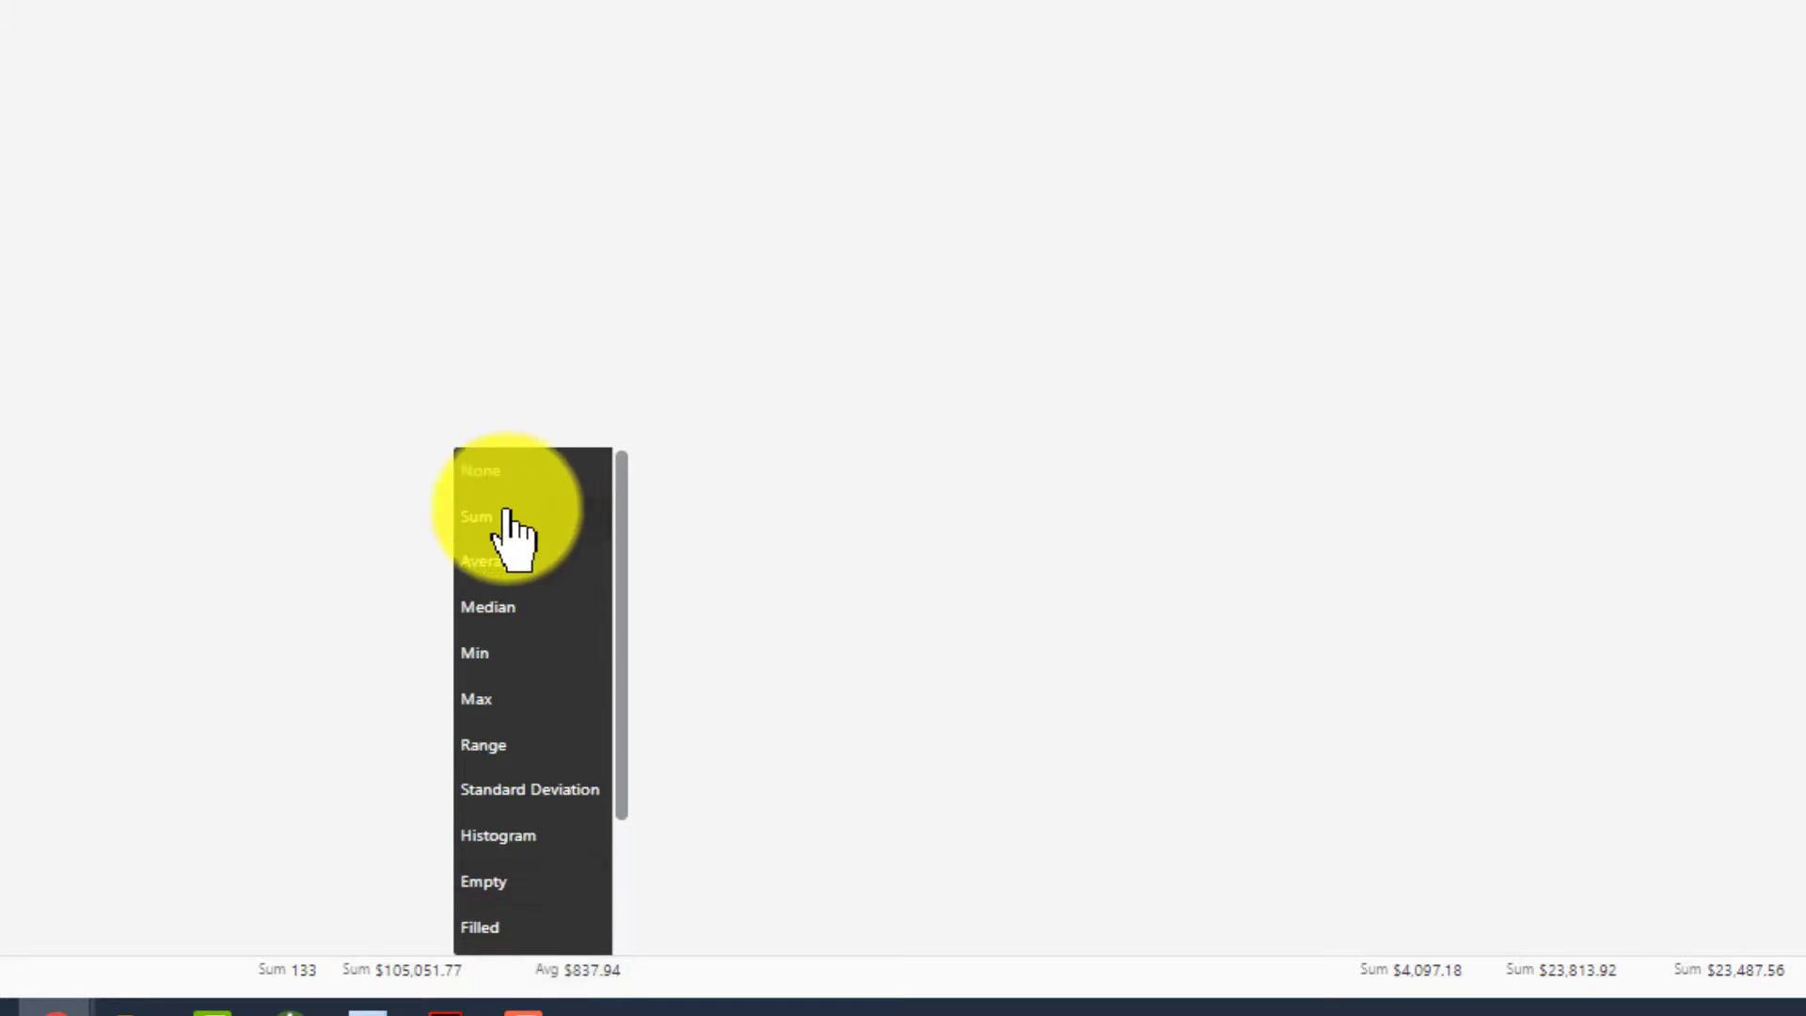
{"action": "left_click", "coordinate": [495, 653]}
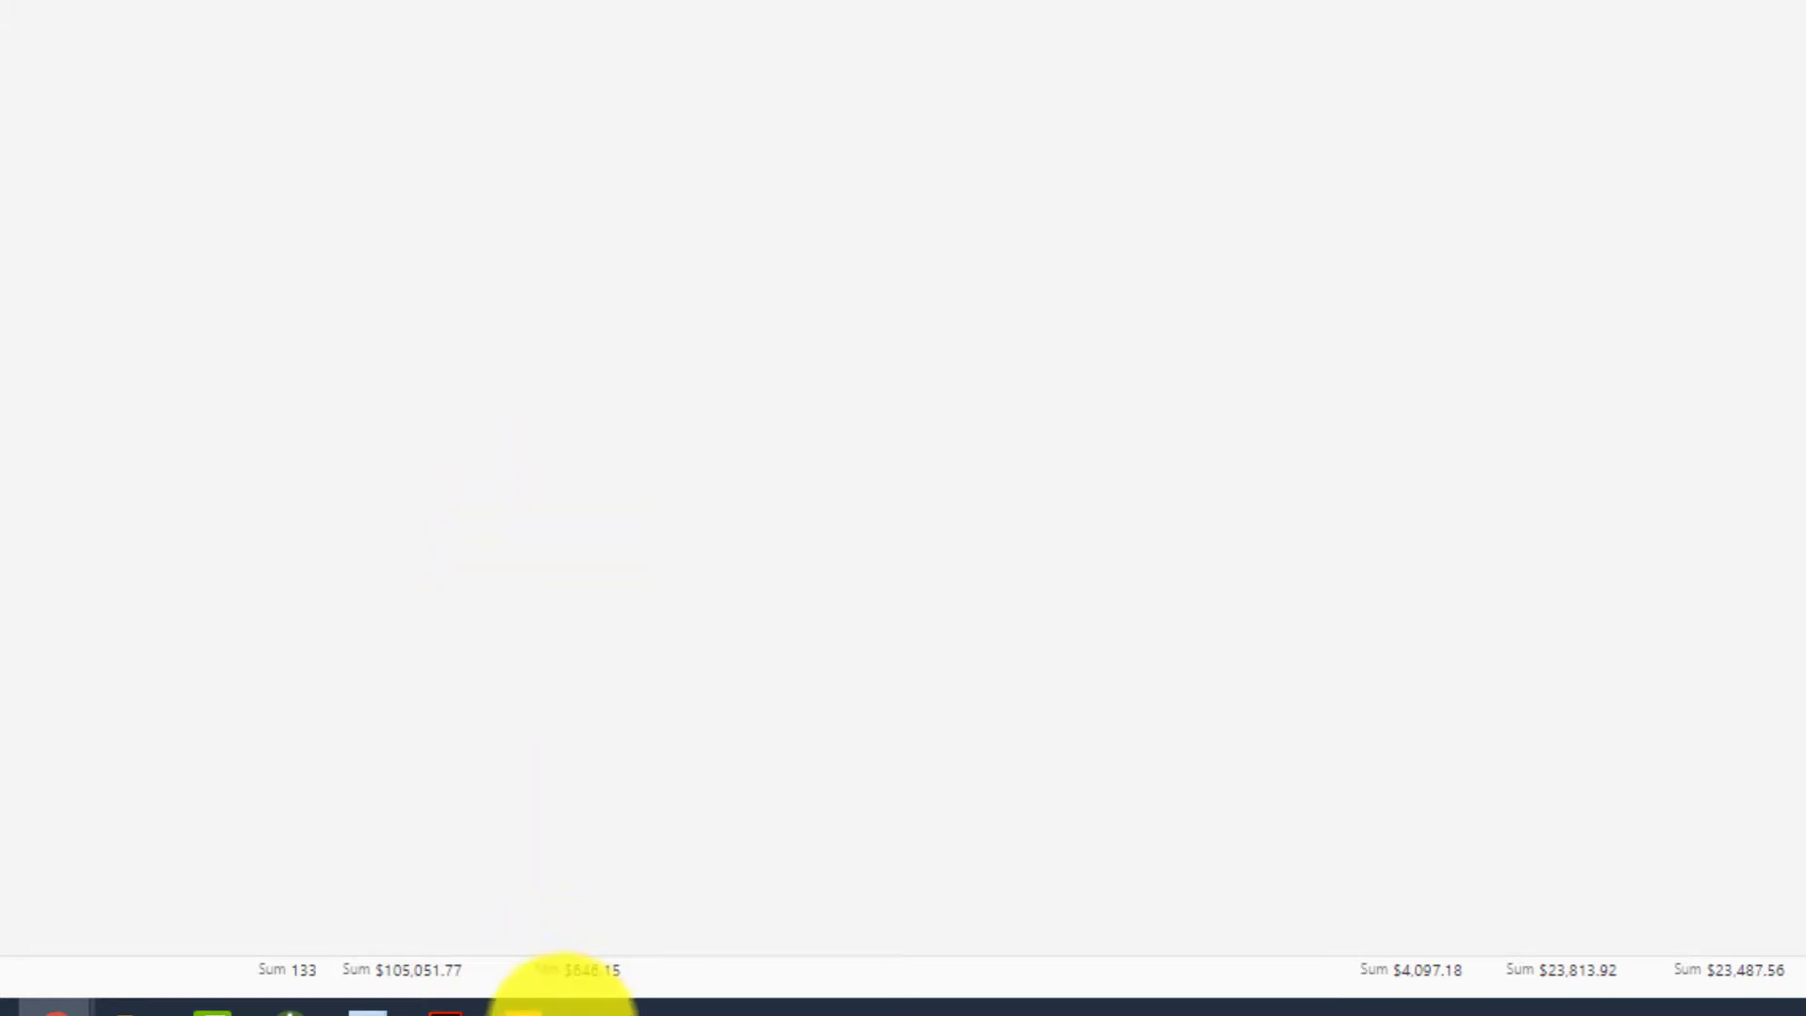
{"action": "left_click", "coordinate": [521, 978]}
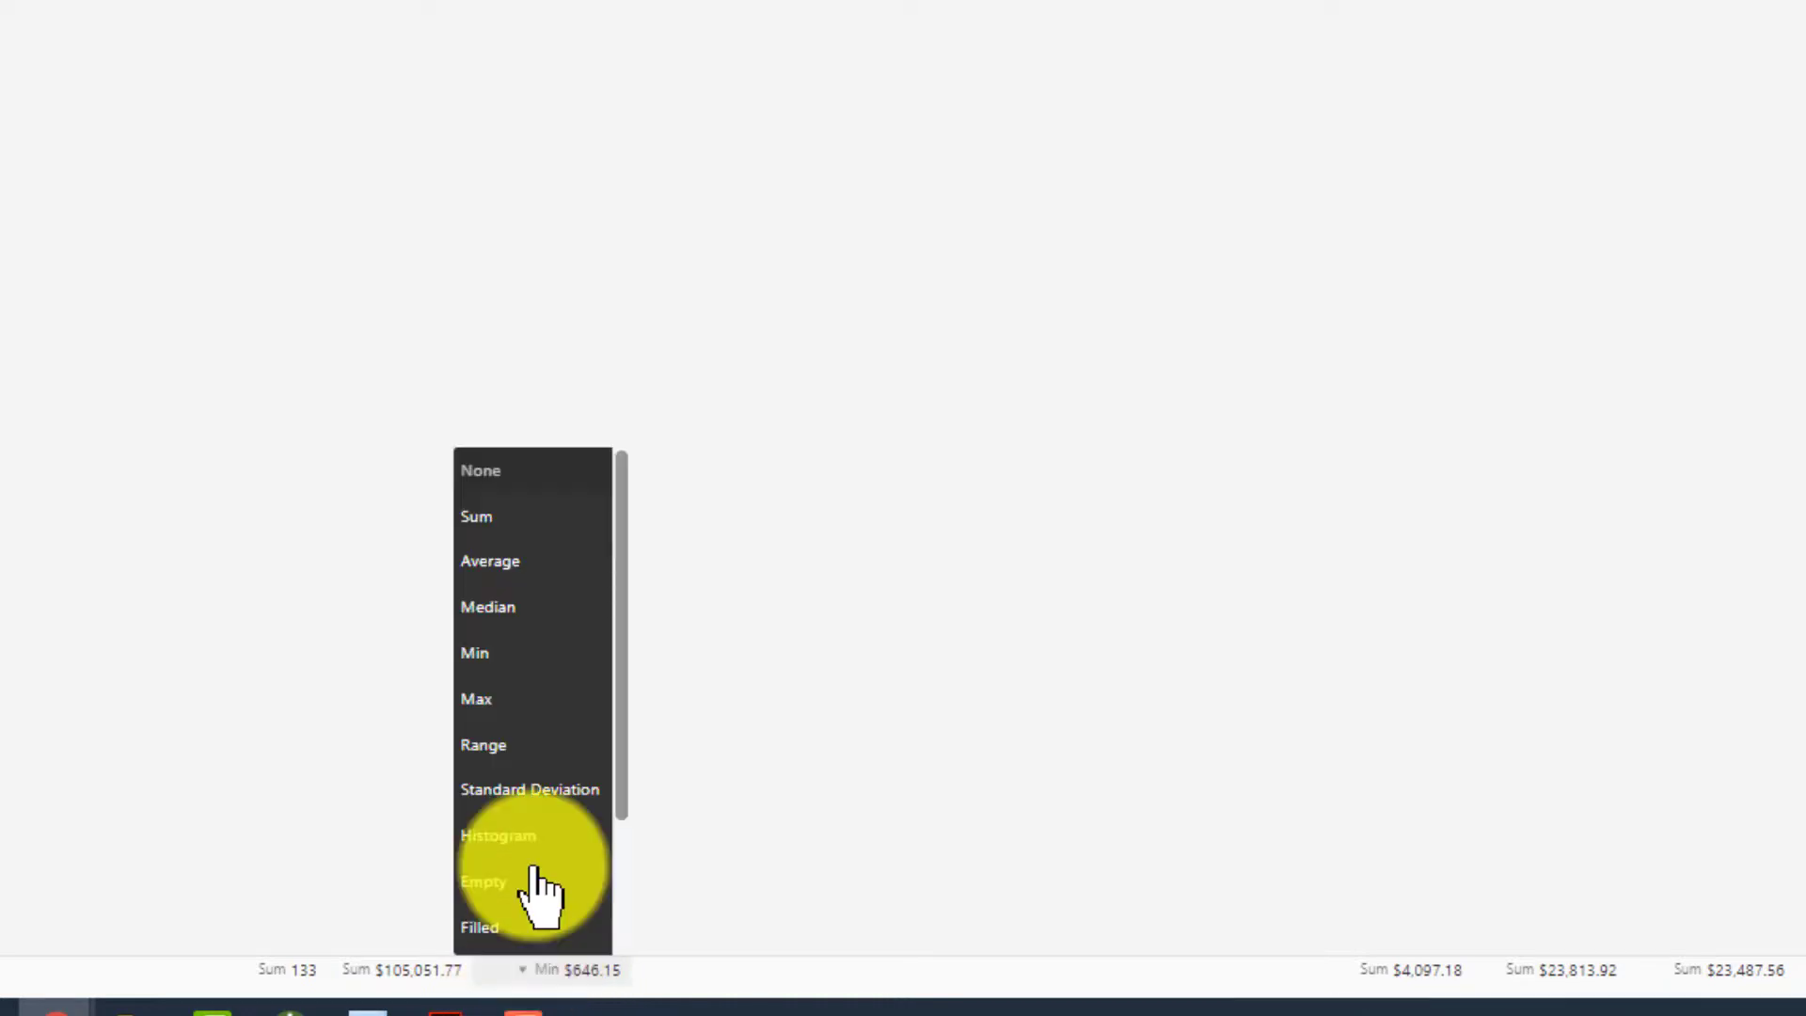
{"action": "left_click", "coordinate": [491, 701]}
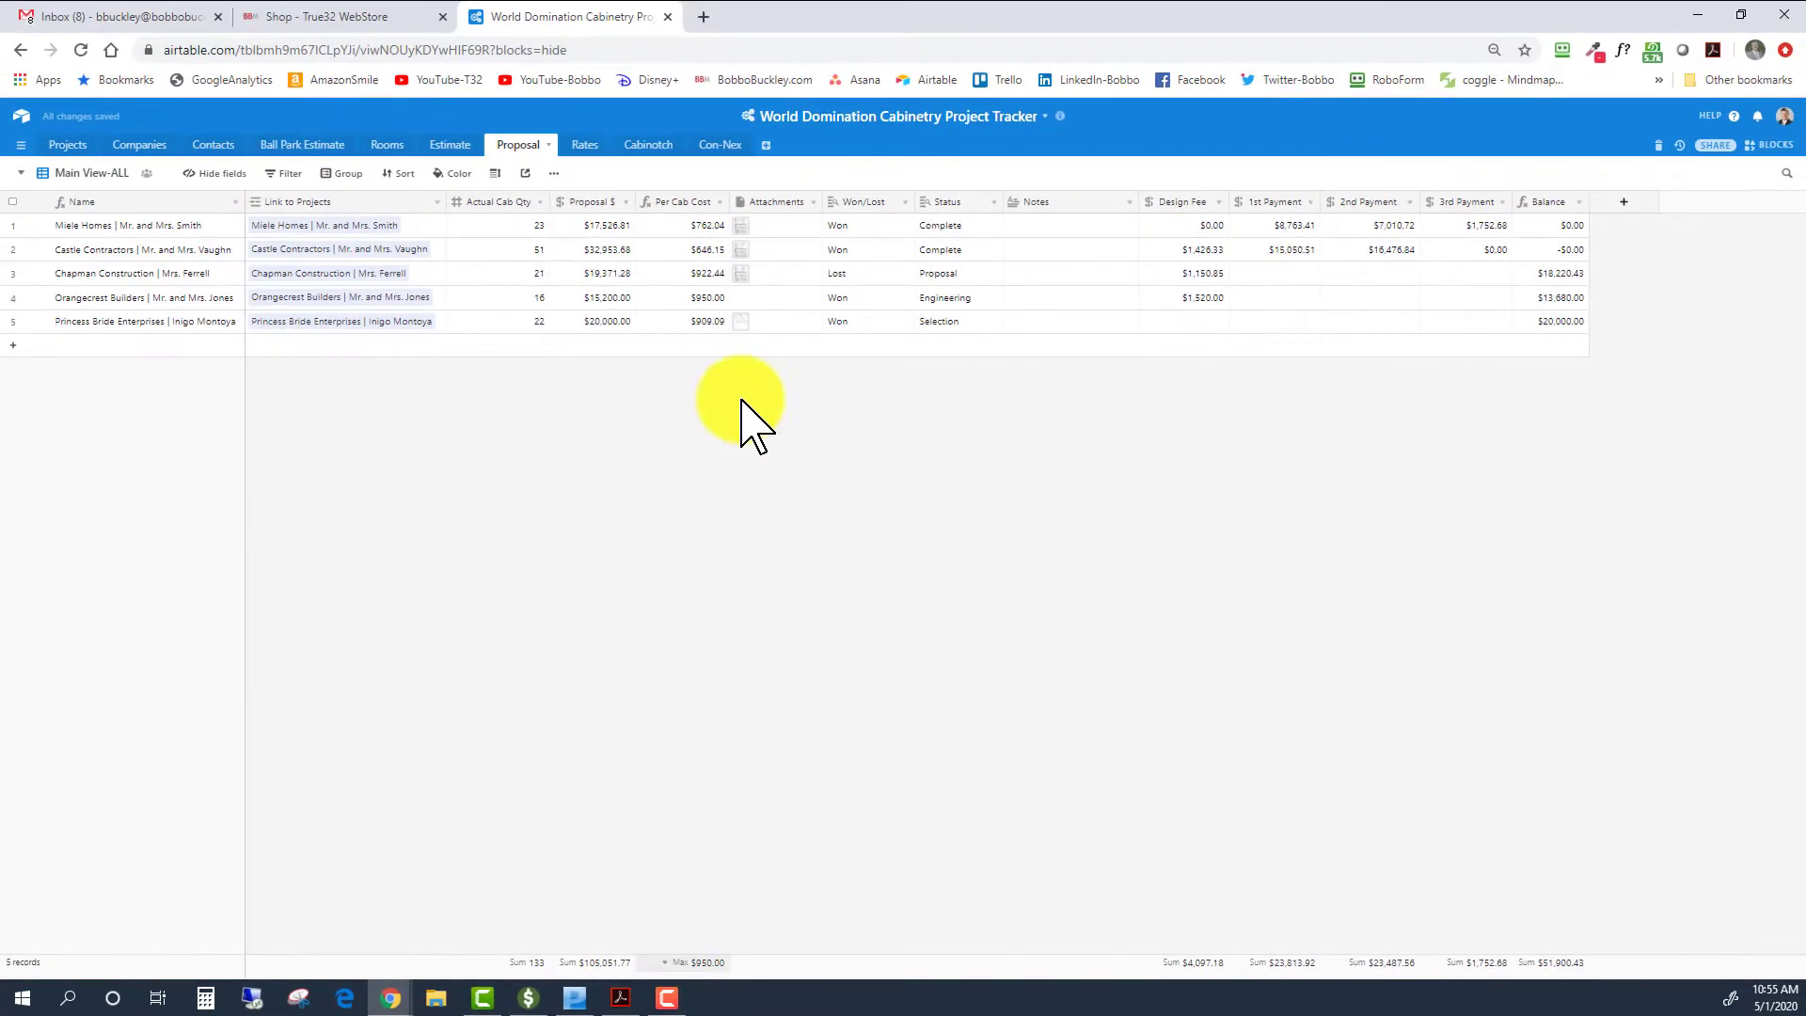
{"action": "left_click", "coordinate": [664, 963]}
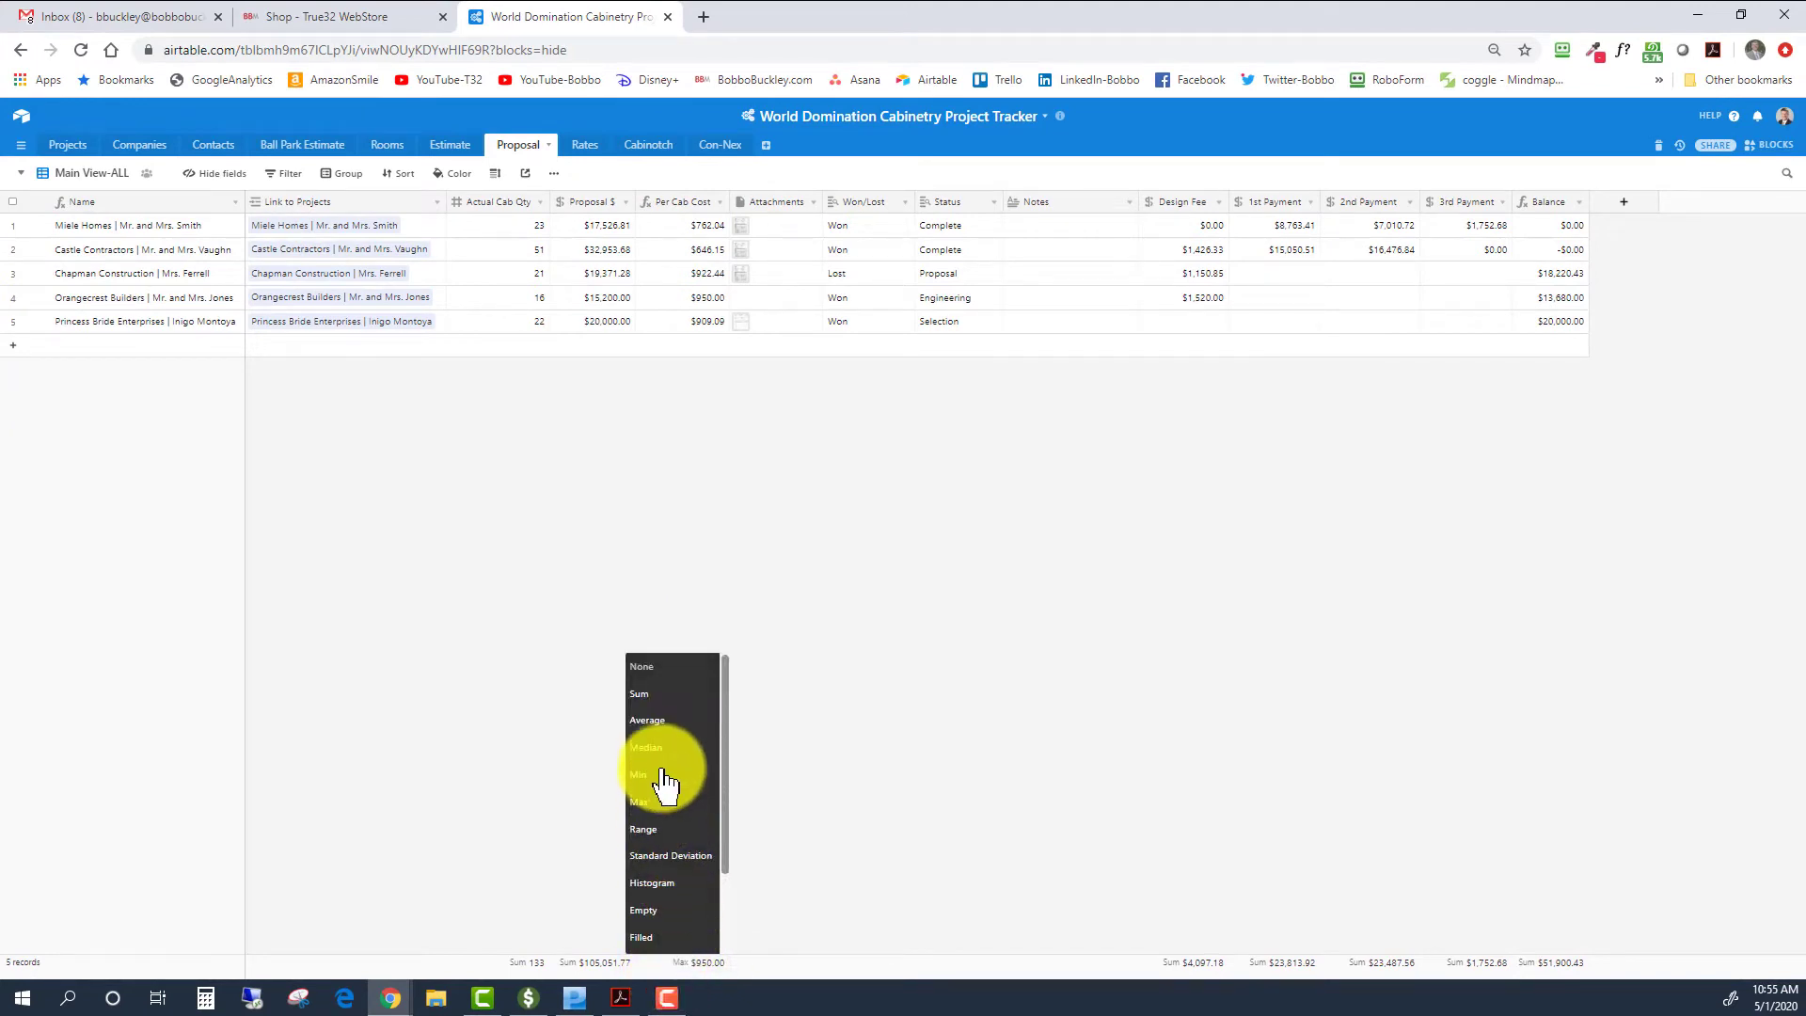
{"action": "left_click", "coordinate": [647, 721]}
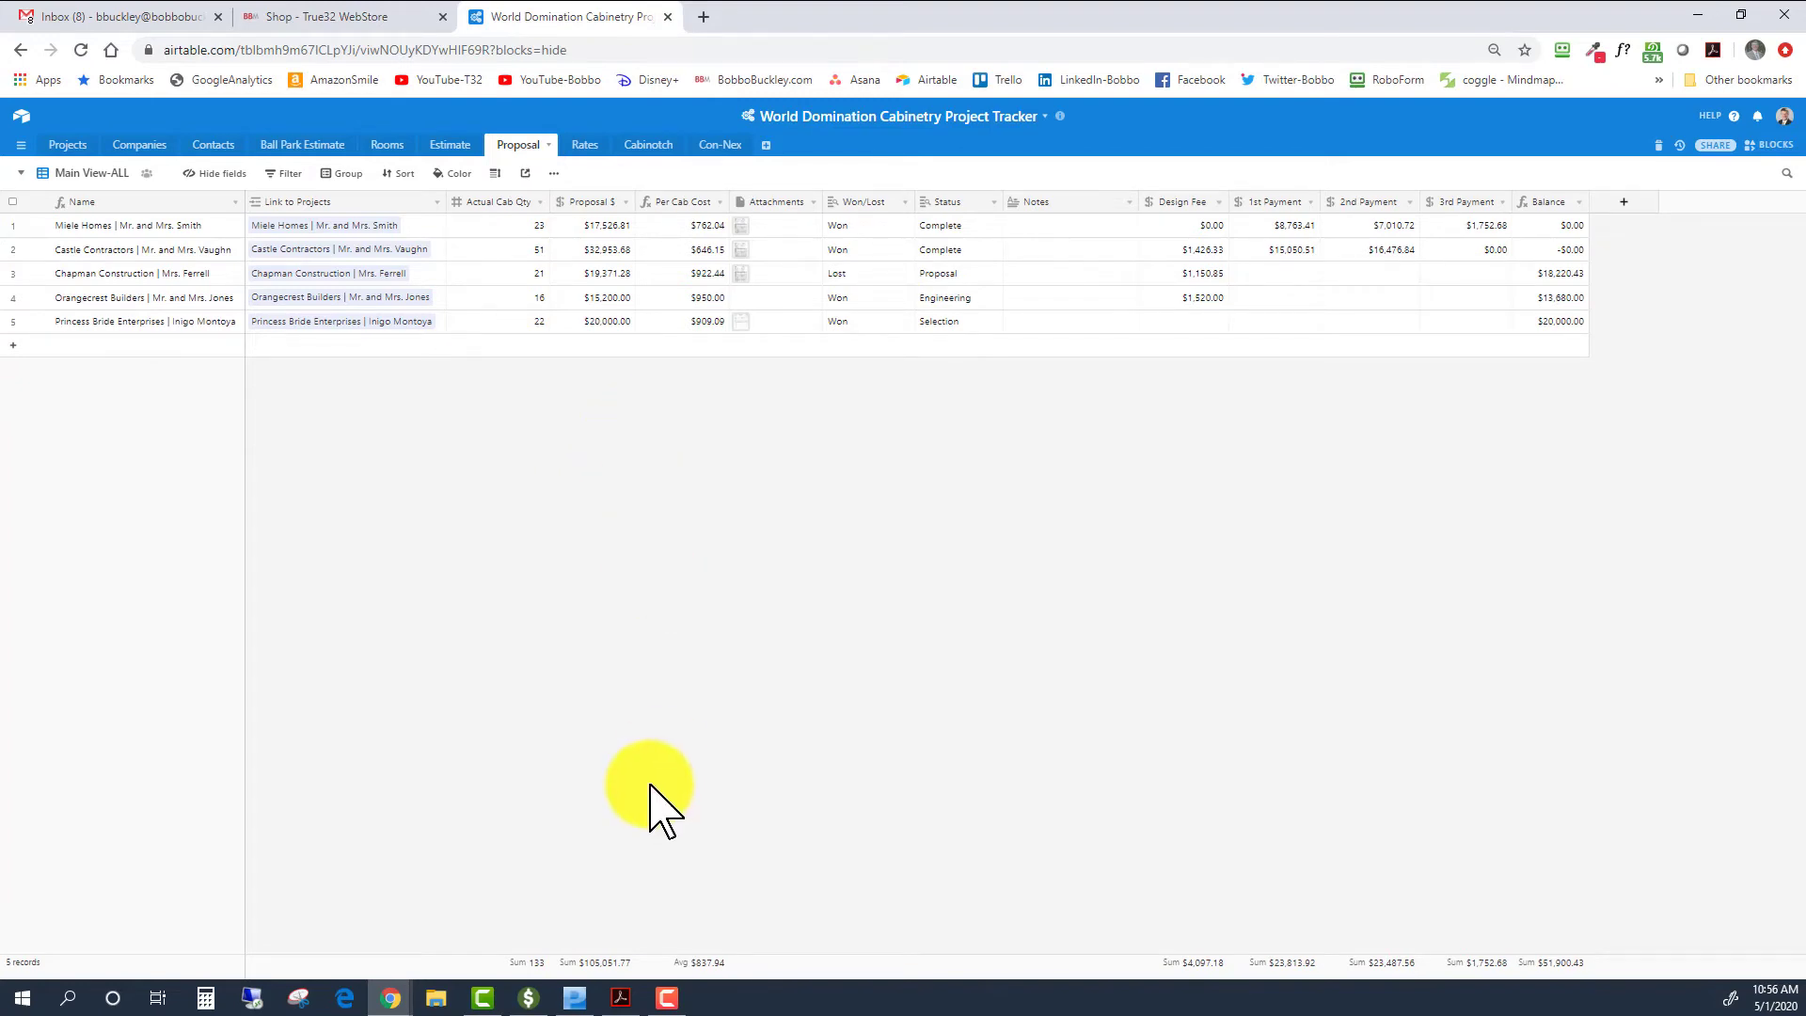
Step: Switch to Custom Cabinet Estimator and review the exterior and interior materials of room Castle Dungeon 1 in the Buttercup Castle job
{"action": "left_click", "coordinate": [530, 1006]}
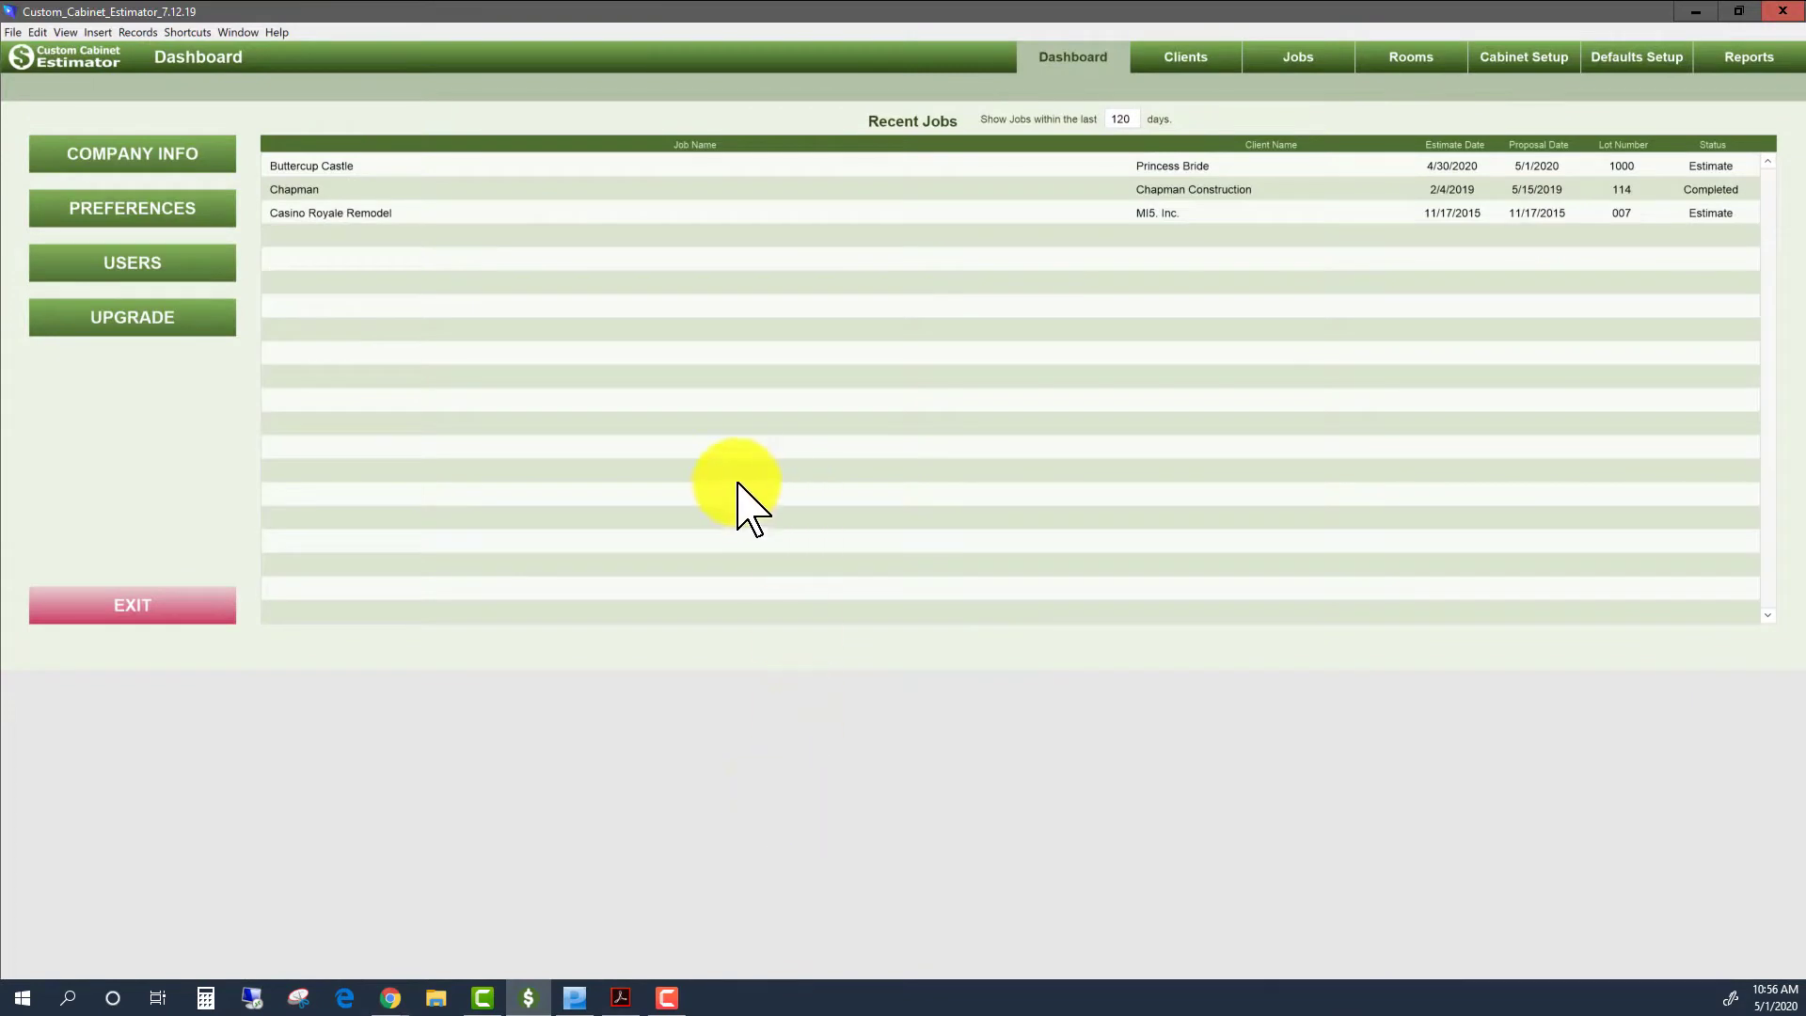
{"action": "left_click", "coordinate": [715, 167]}
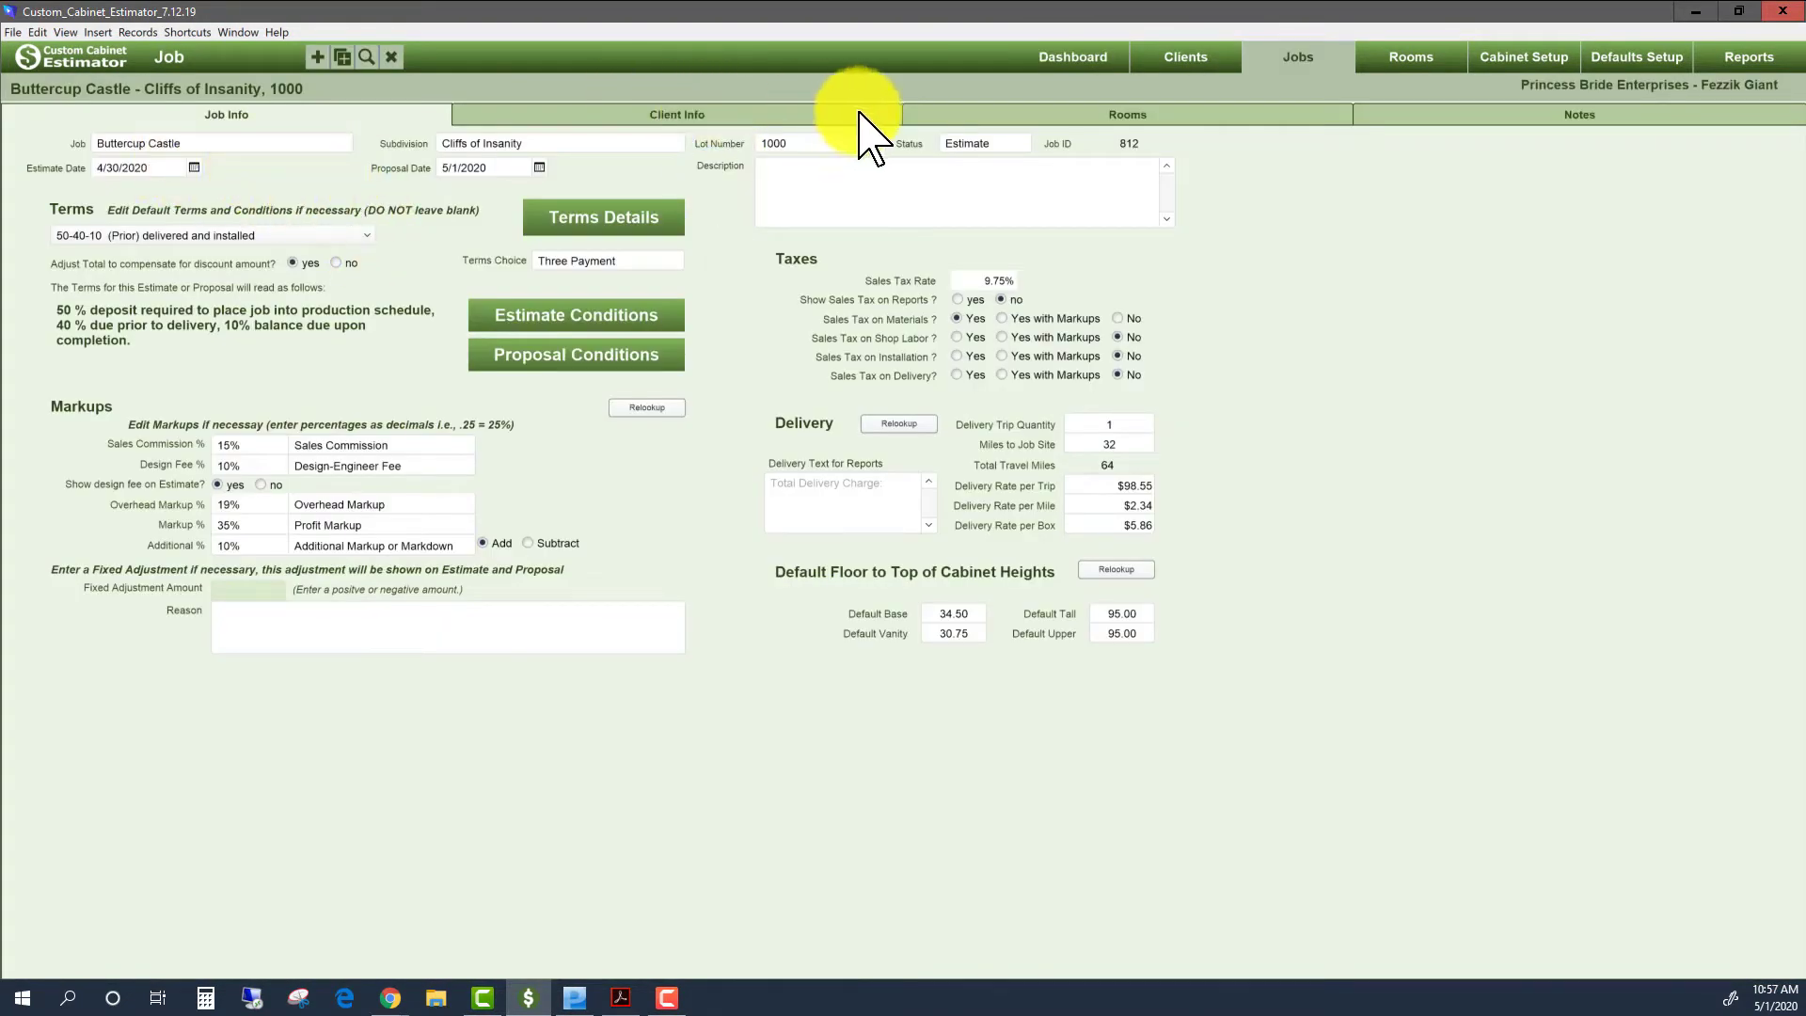
{"action": "left_click", "coordinate": [972, 118]}
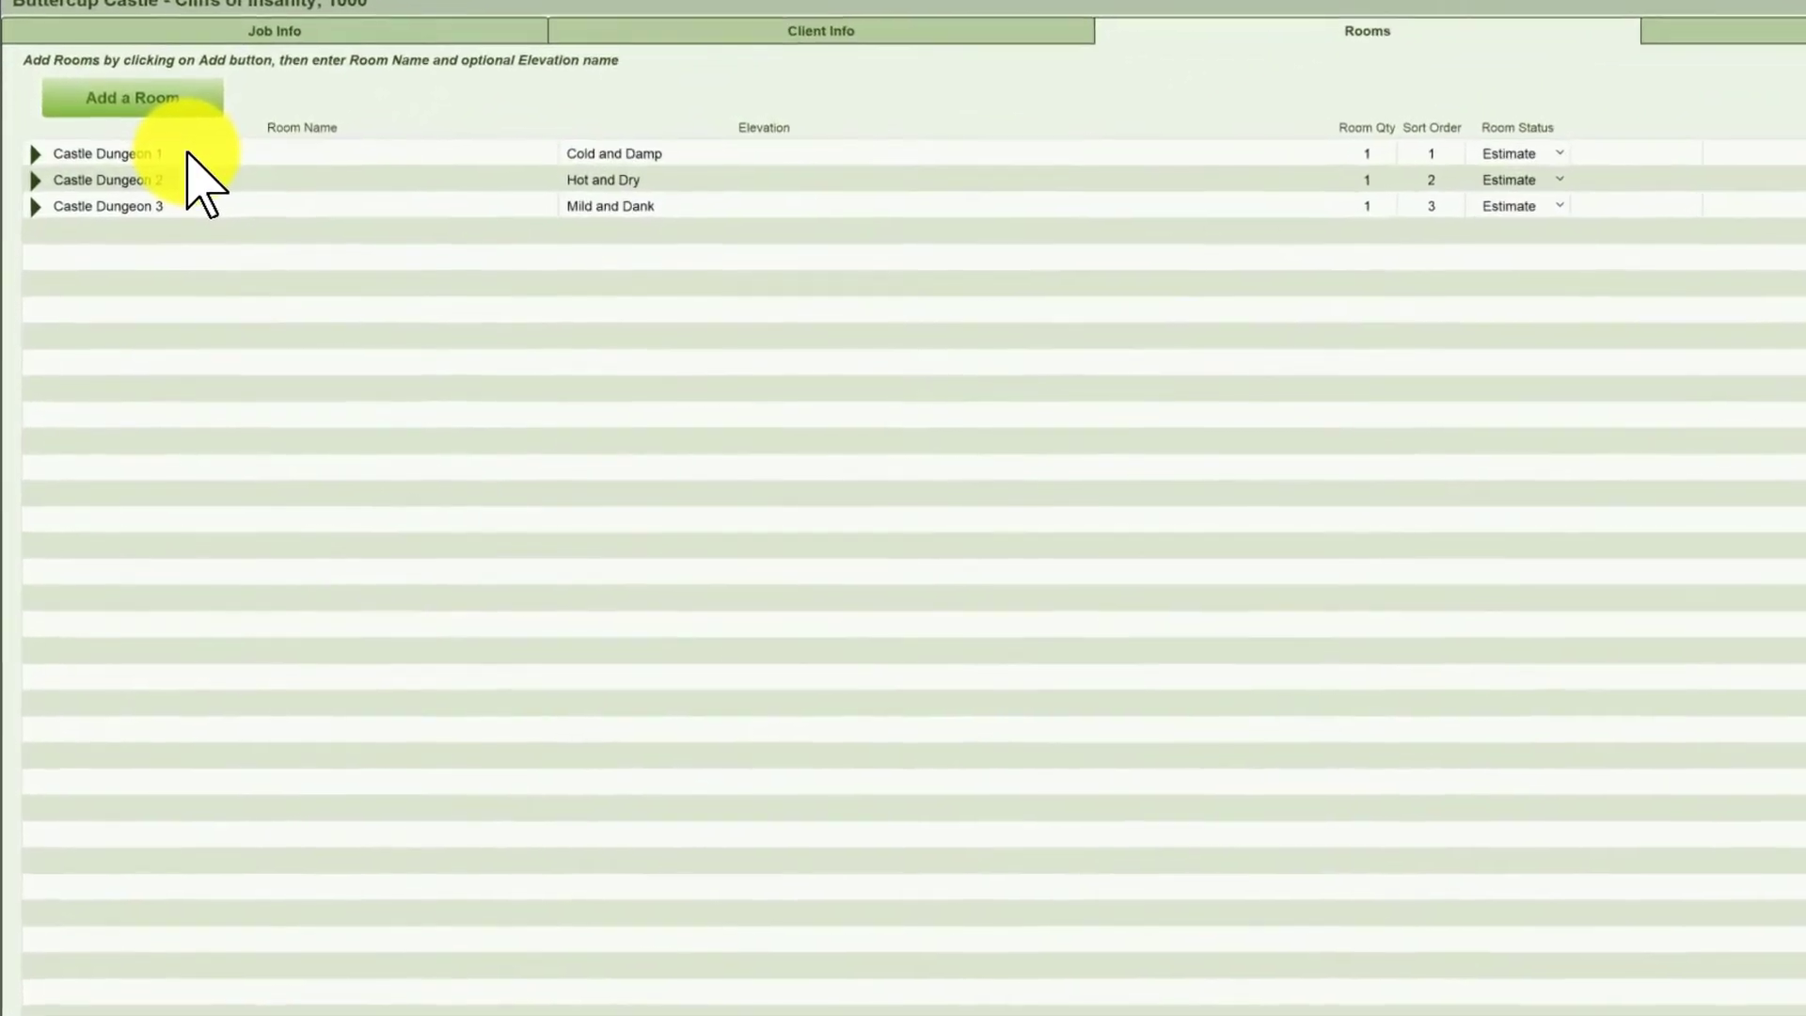
{"action": "double_click", "coordinate": [187, 152]}
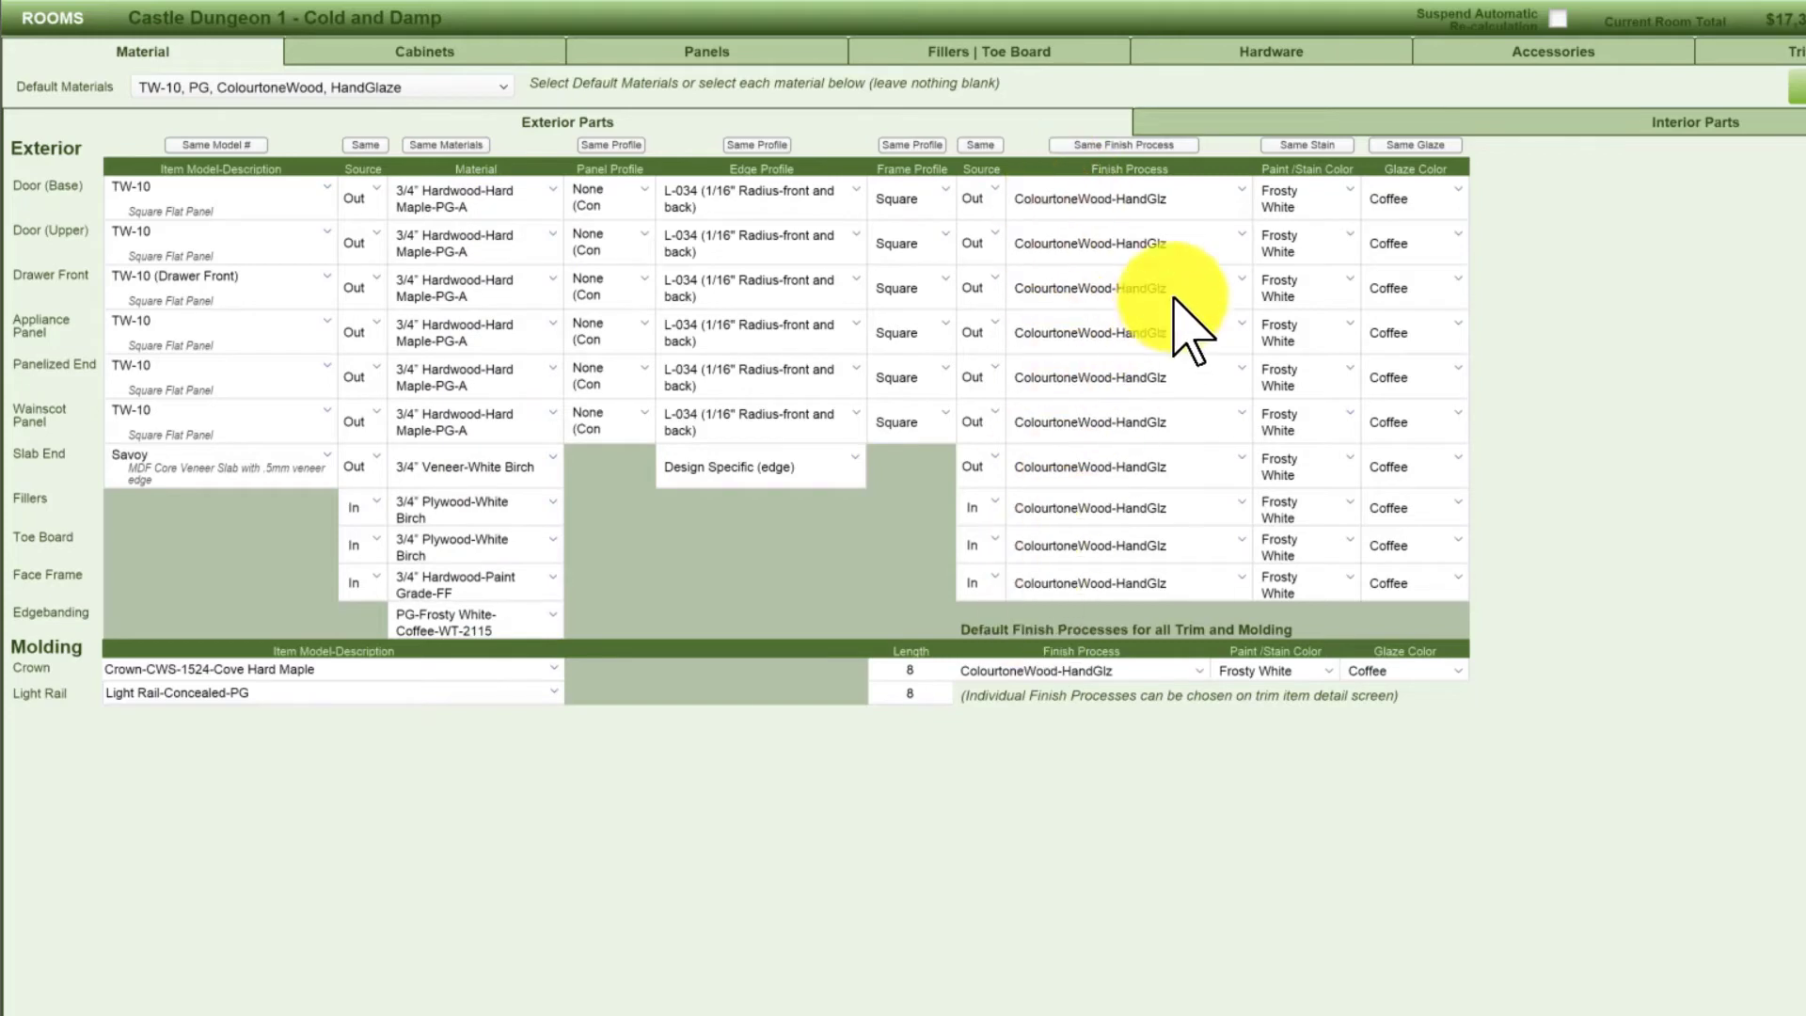
{"action": "left_click", "coordinate": [1342, 122]}
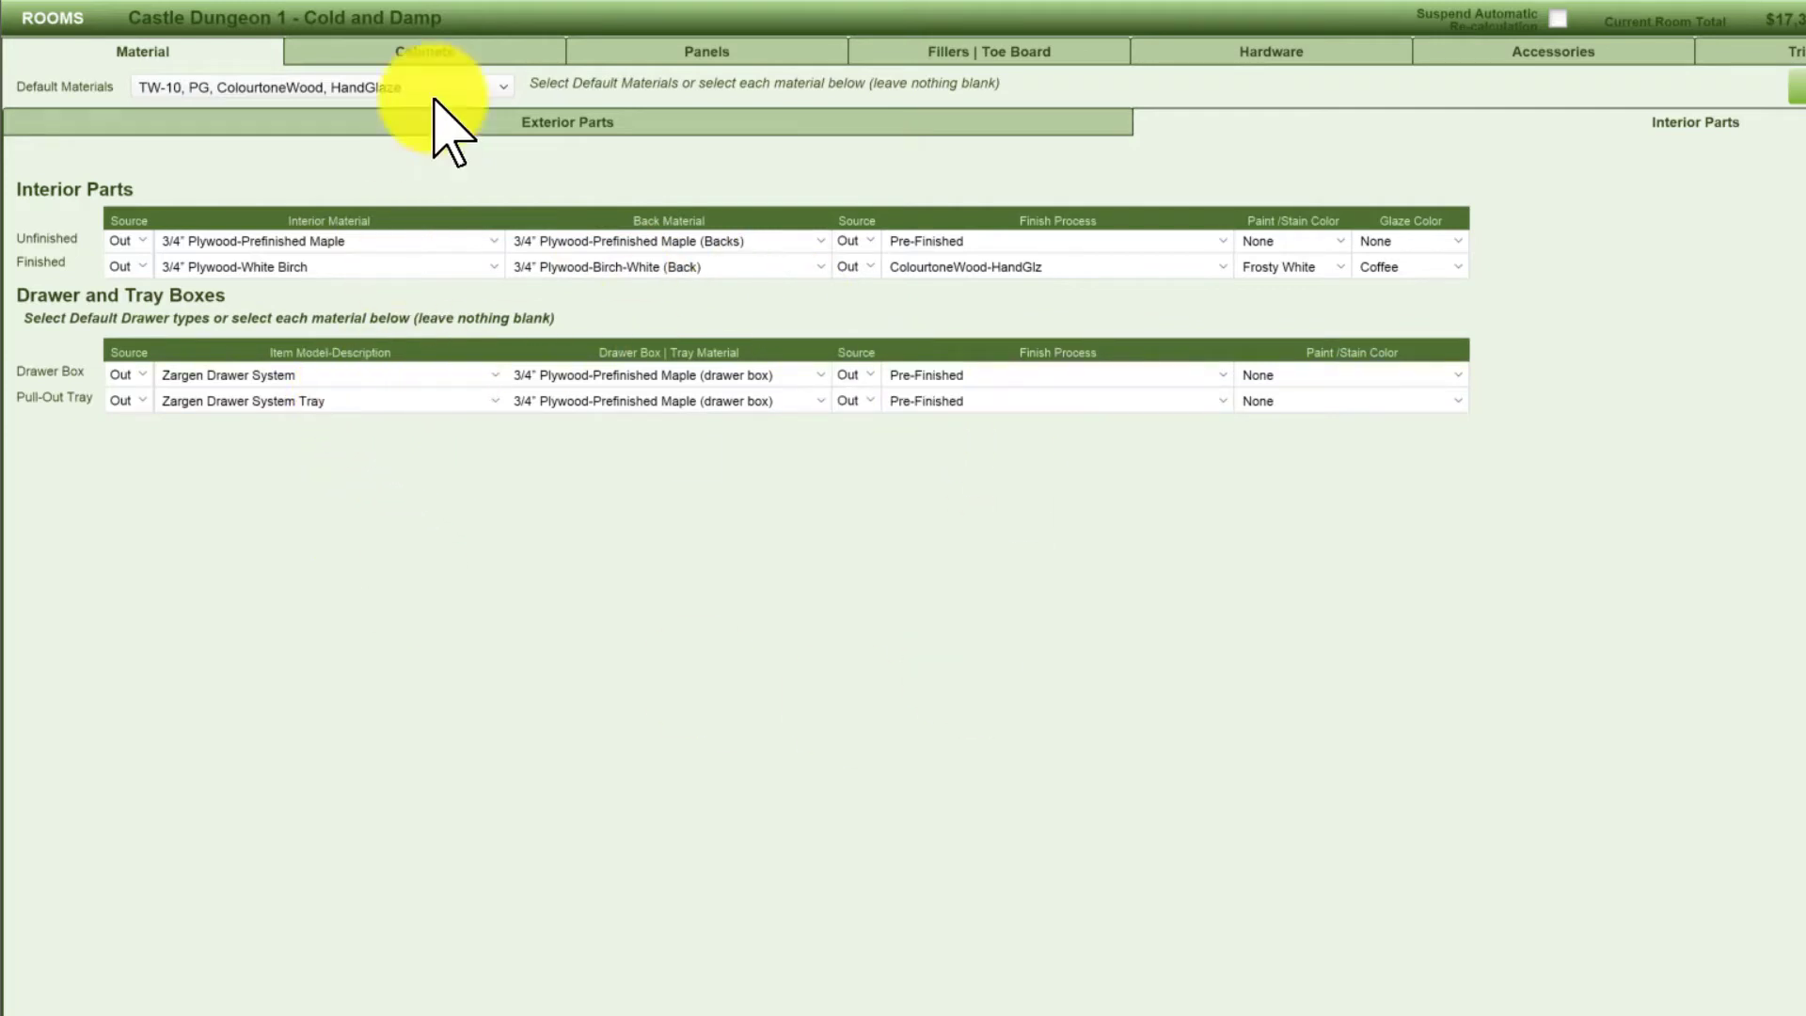
Step: Review the room's base, upper and tall cabinet lists, including the options for adding a base cabinet, without adding one
{"action": "left_click", "coordinate": [412, 51]}
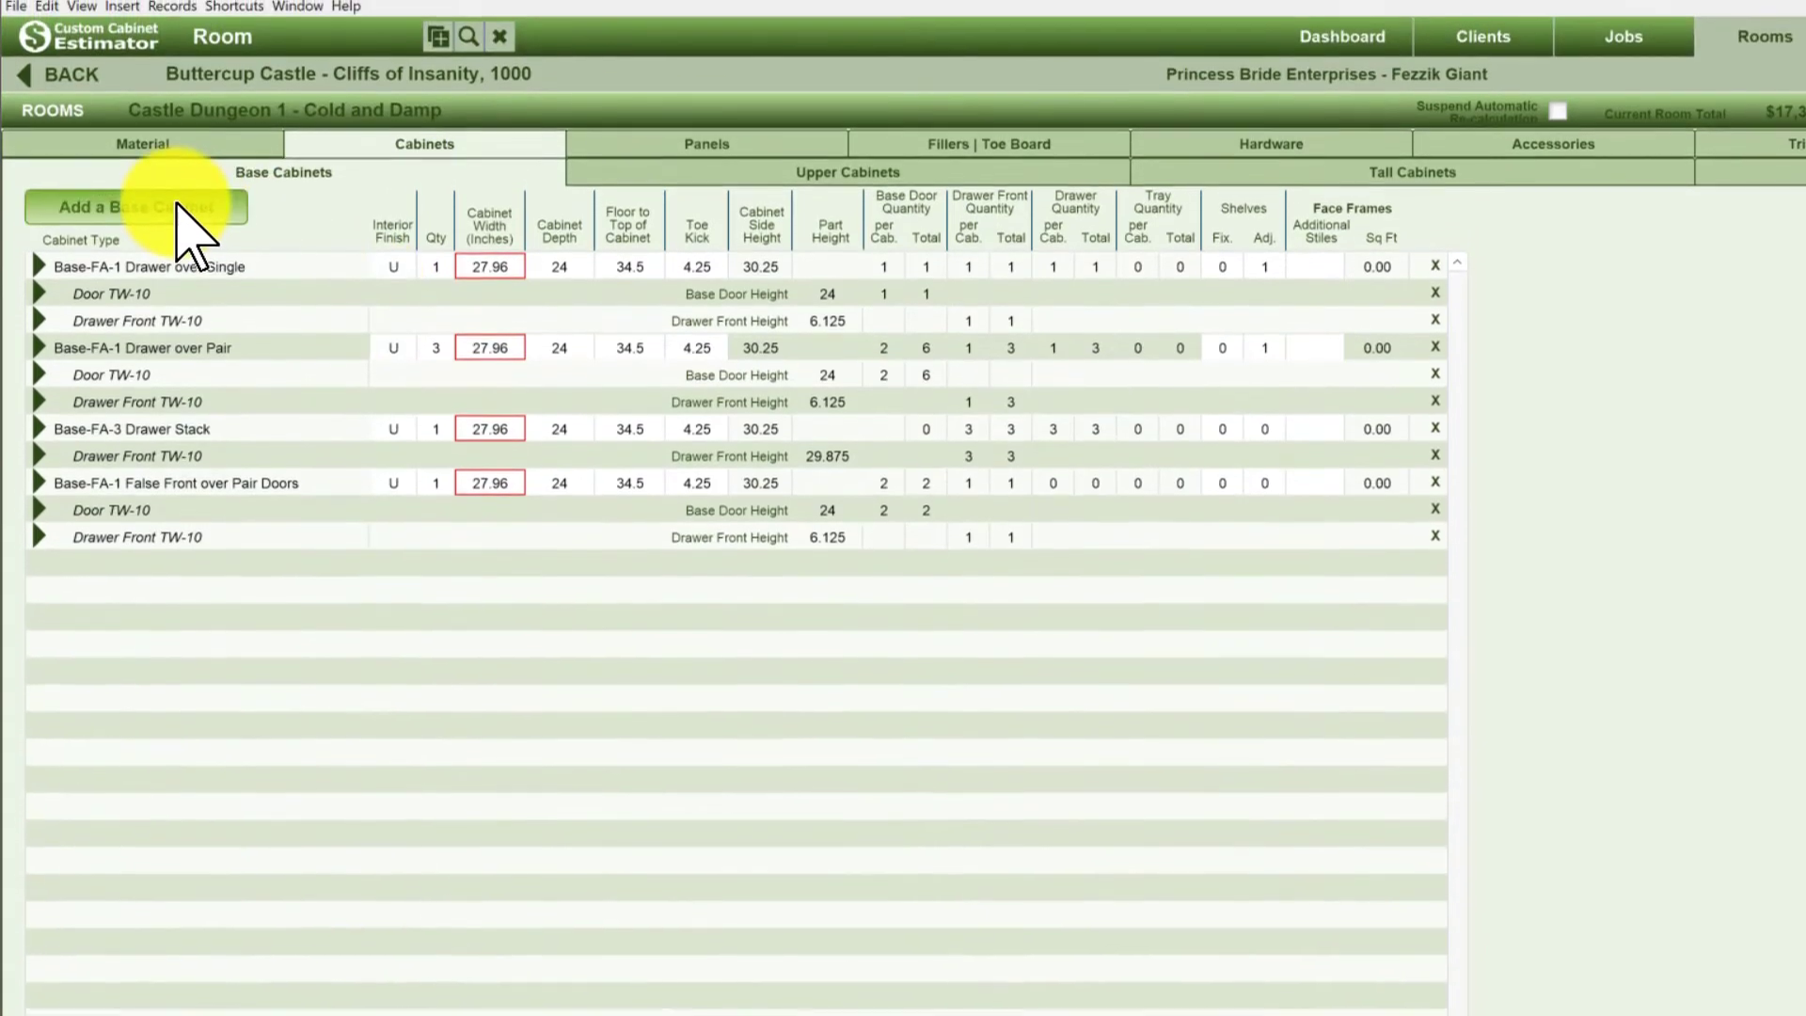
{"action": "left_click", "coordinate": [178, 191]}
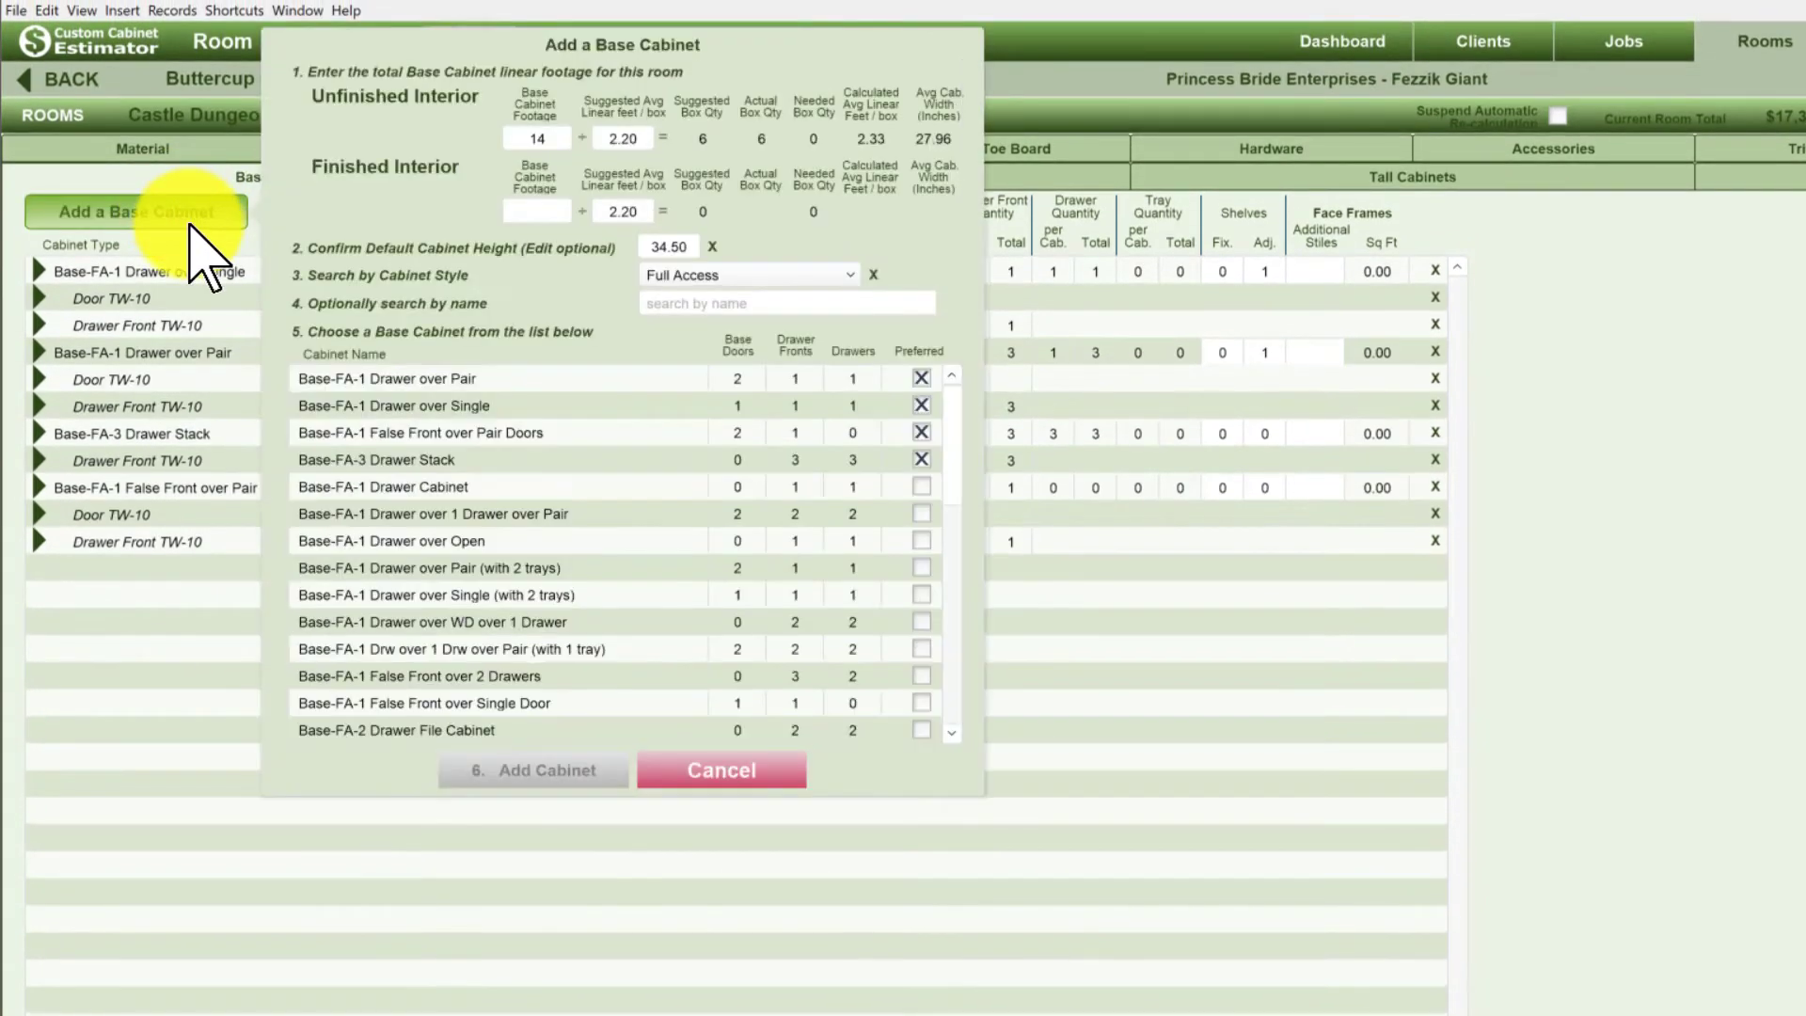
{"action": "left_click", "coordinate": [681, 770]}
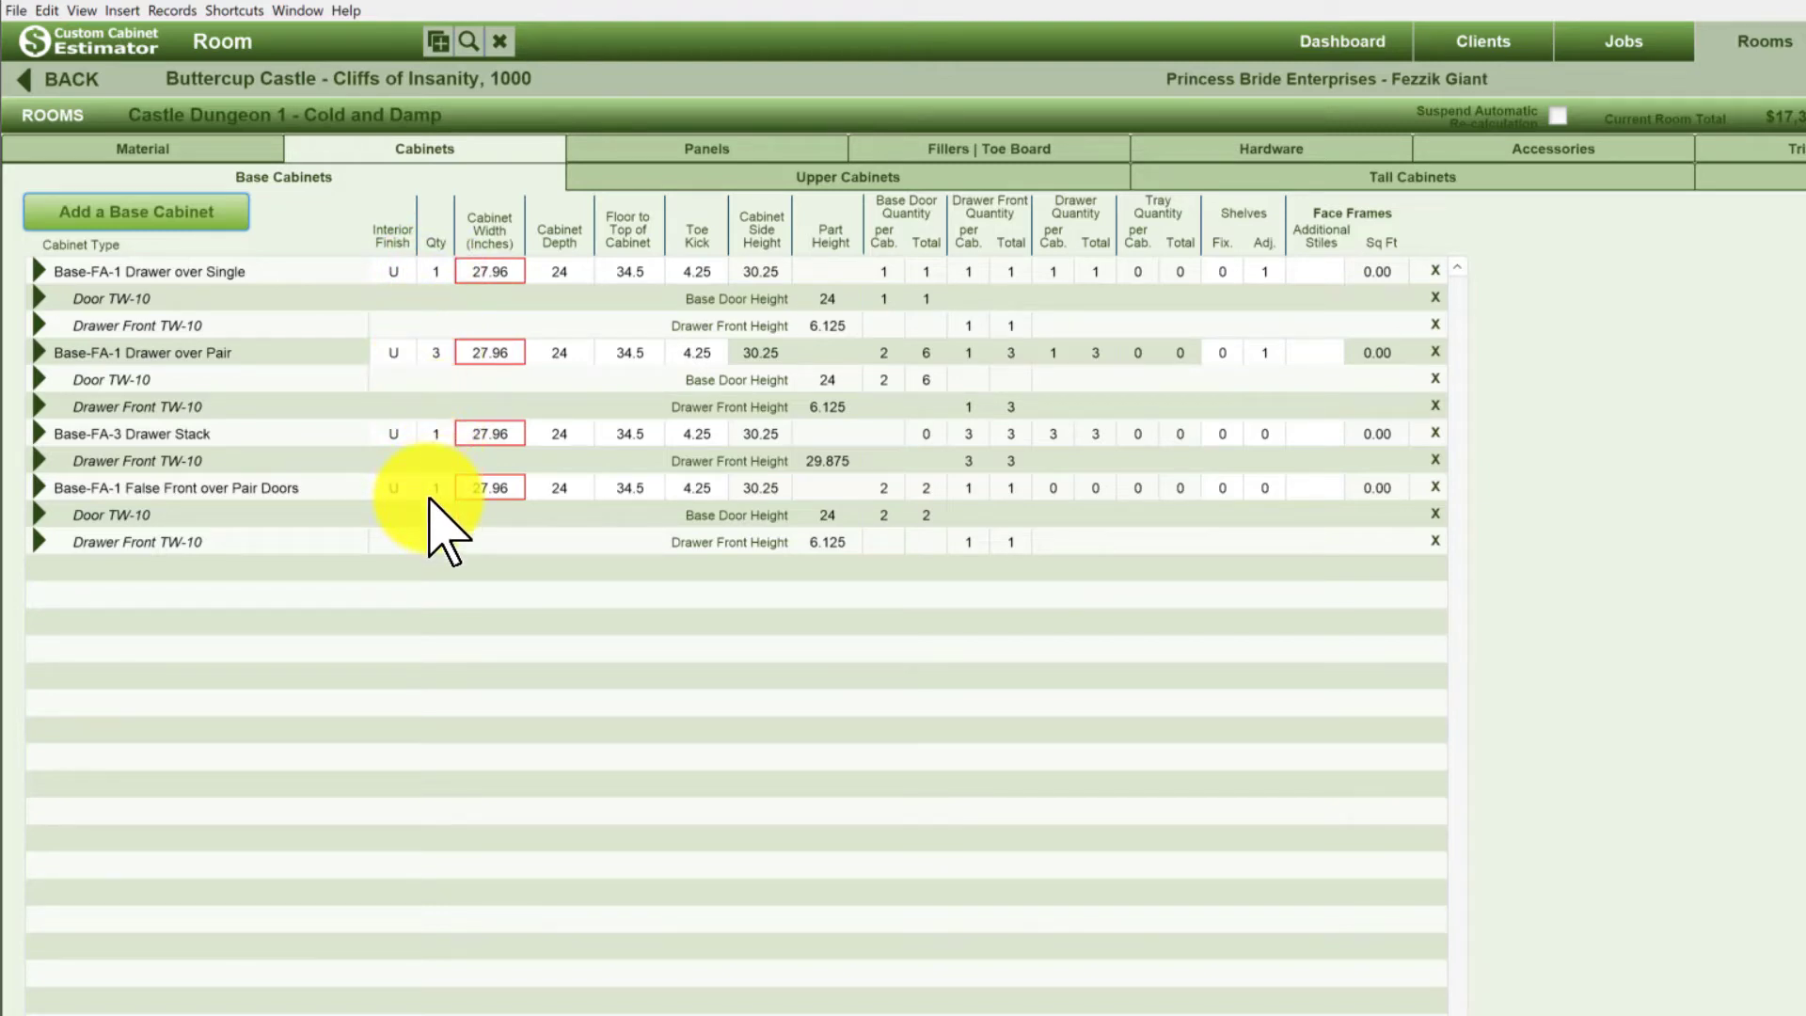
{"action": "left_click", "coordinate": [862, 179]}
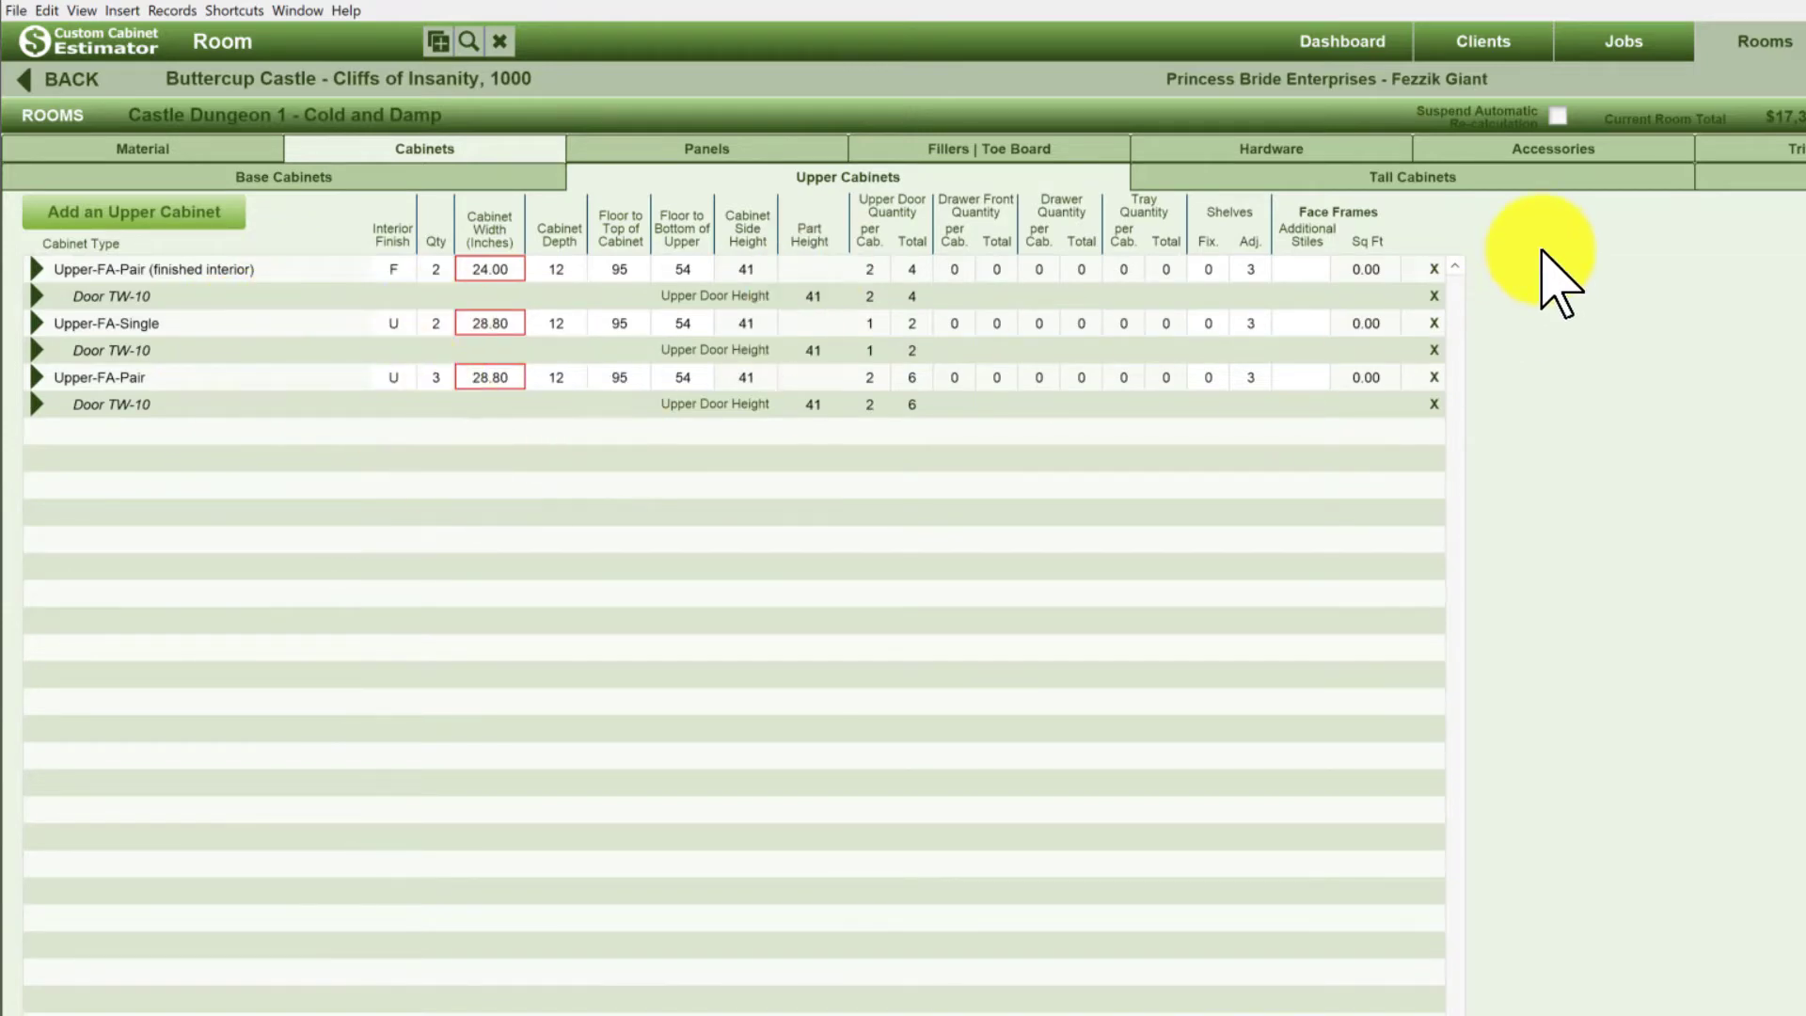
{"action": "left_click", "coordinate": [1476, 179]}
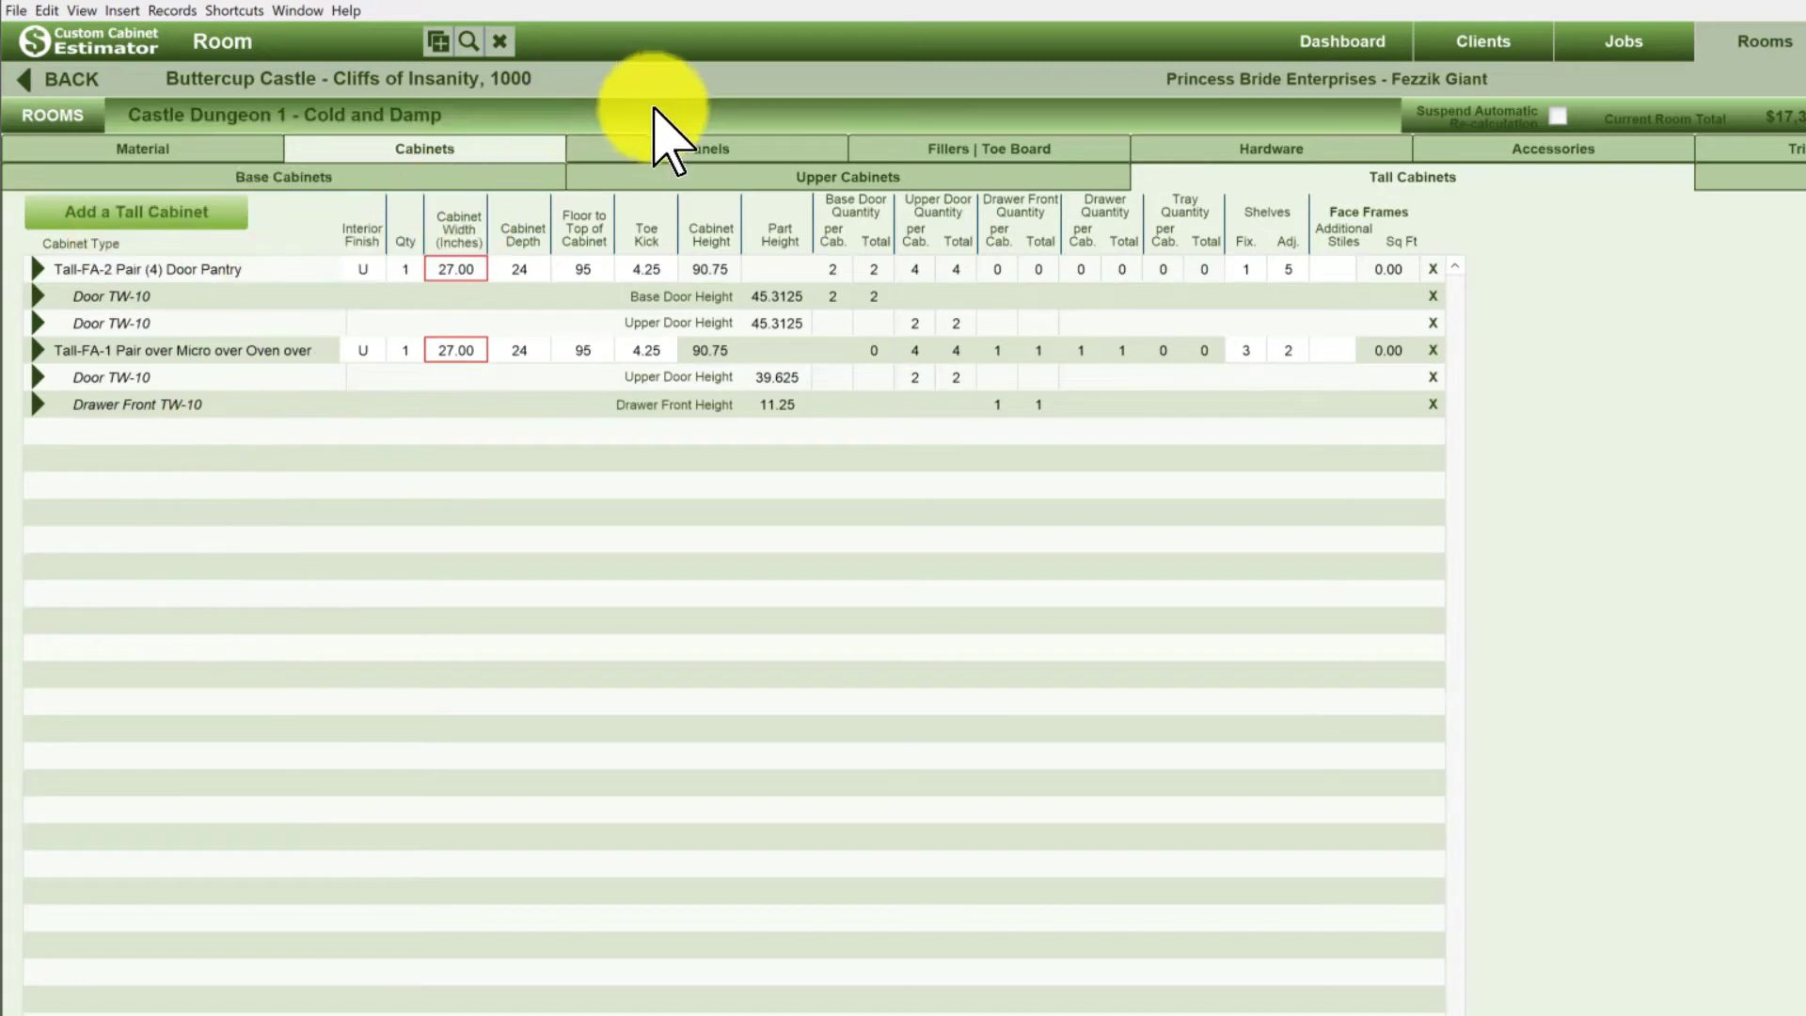
Step: Review the room's panels, fillers and toe board, hardware, accessories, trim and molding, and labor rates
{"action": "left_click", "coordinate": [705, 150]}
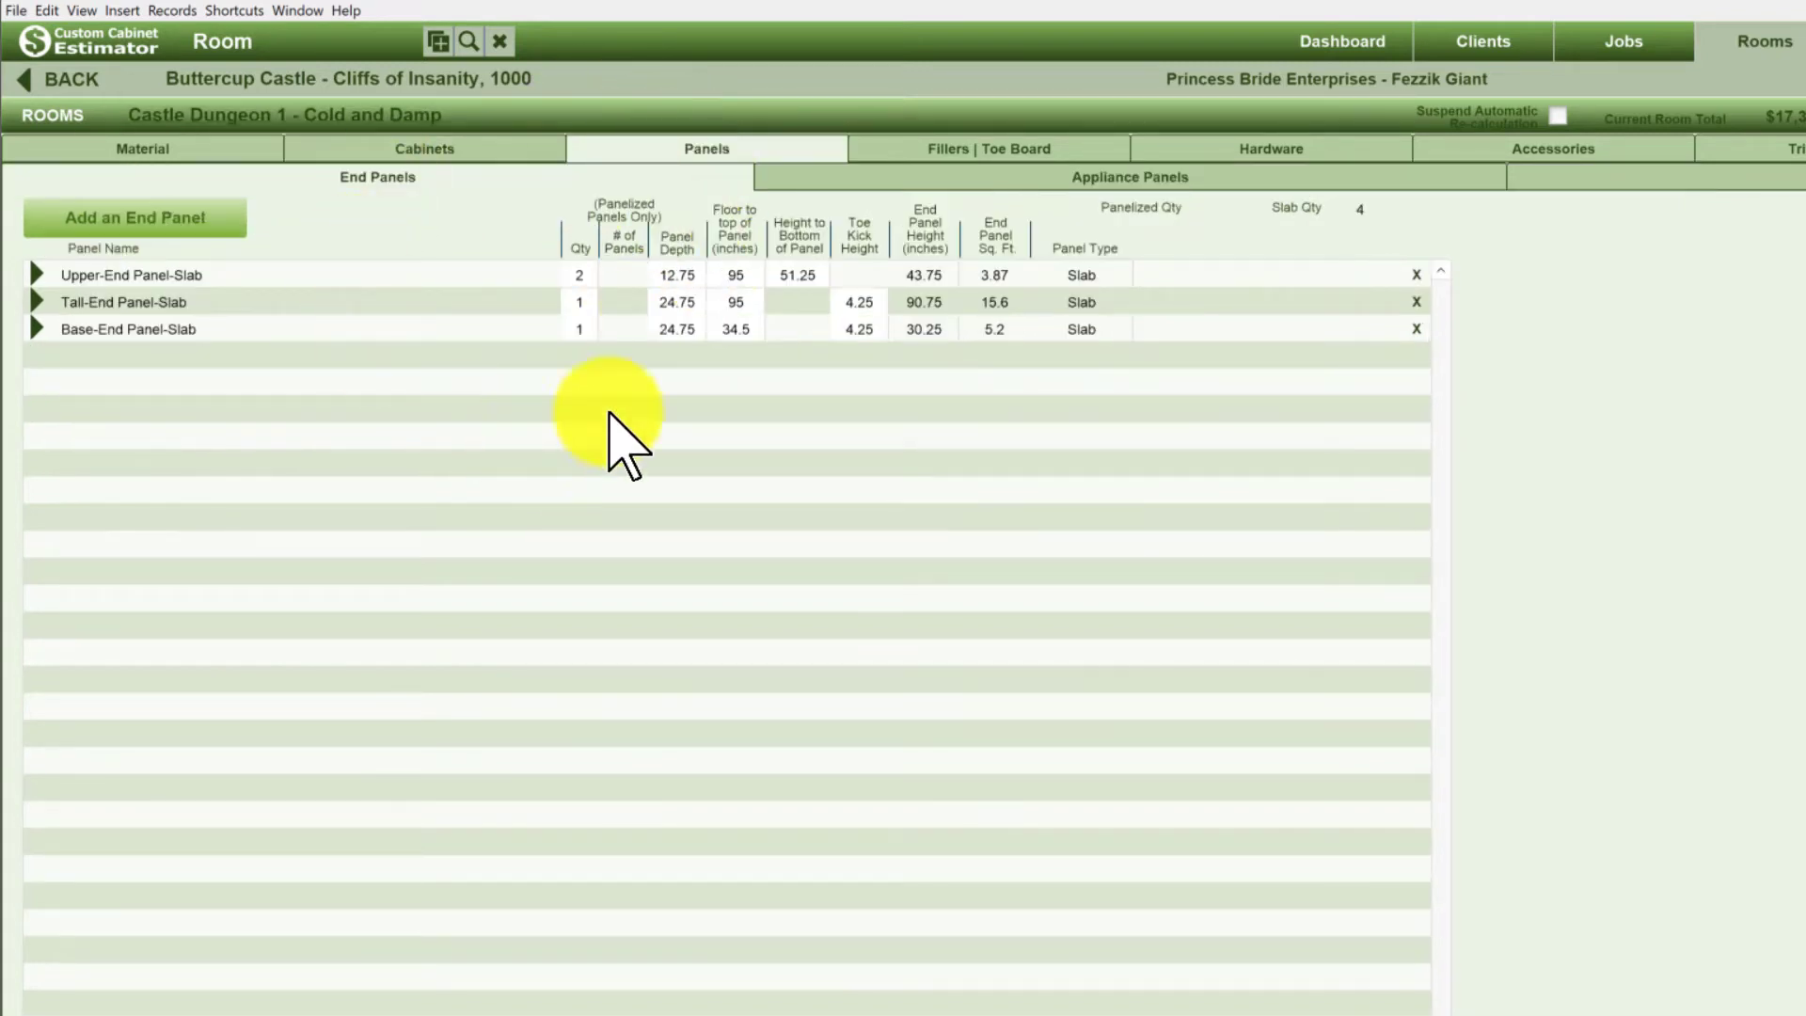
{"action": "left_click", "coordinate": [932, 152]}
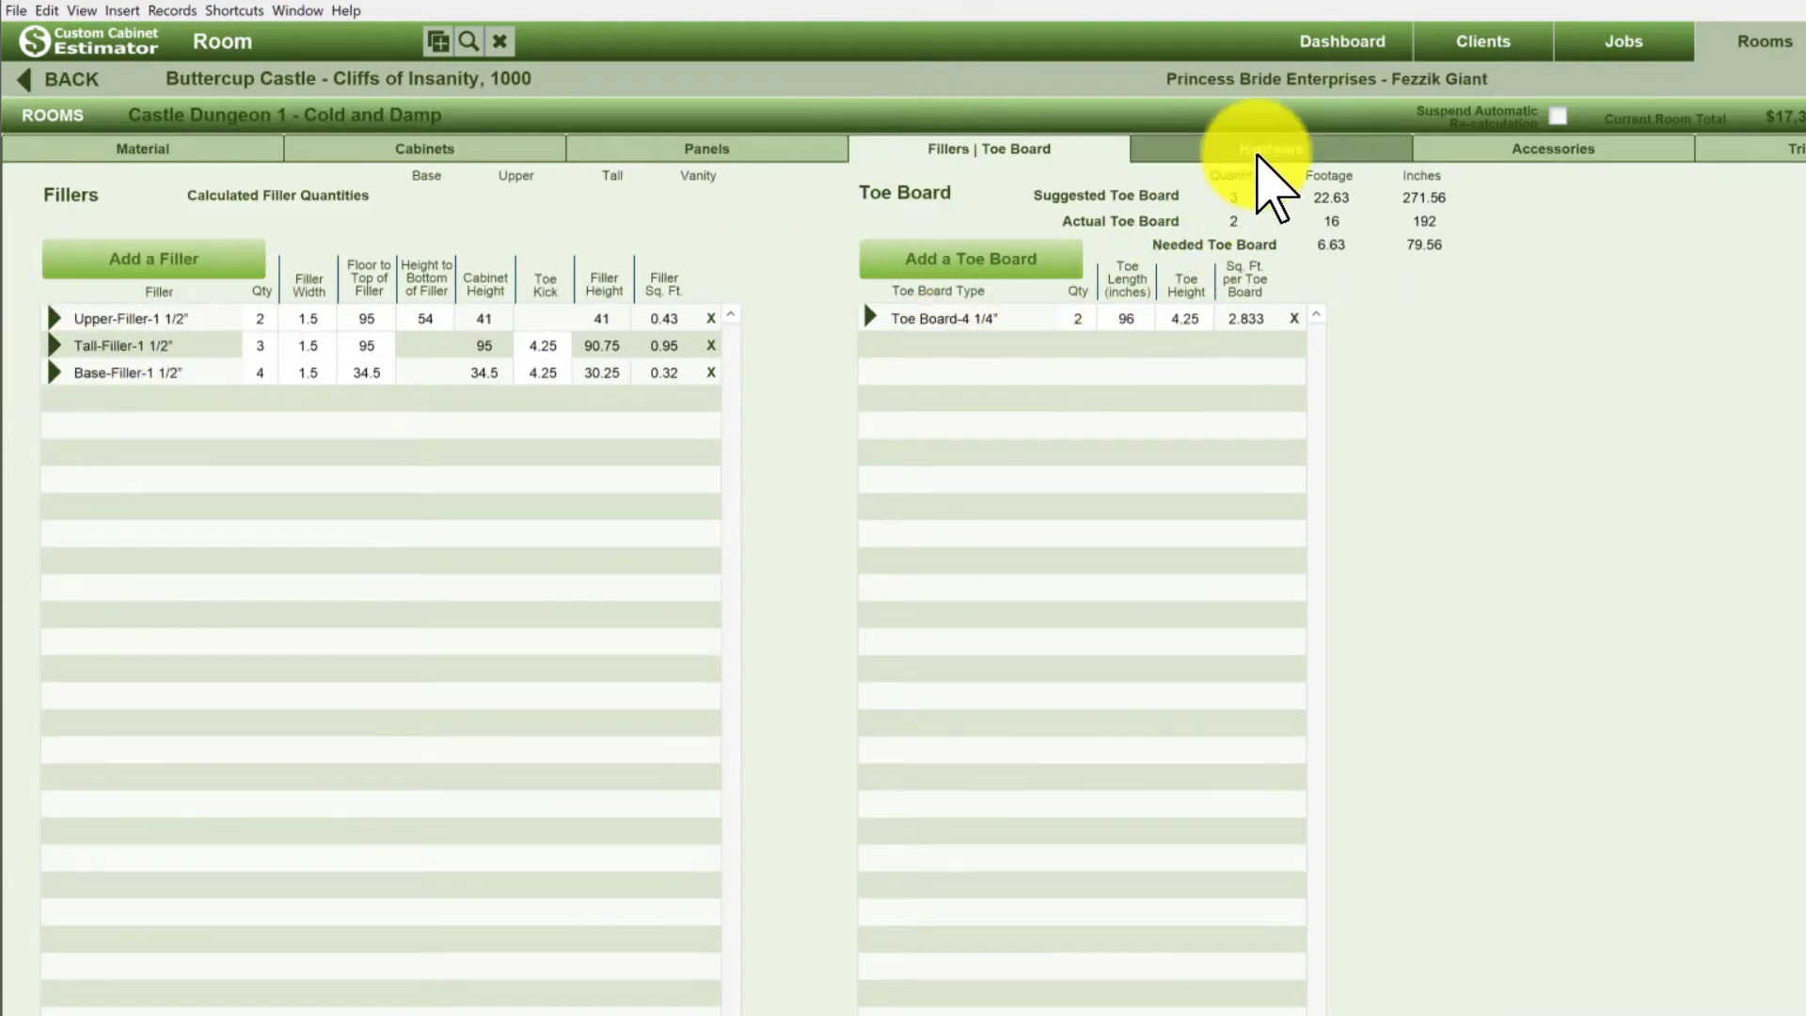
{"action": "left_click", "coordinate": [1263, 154]}
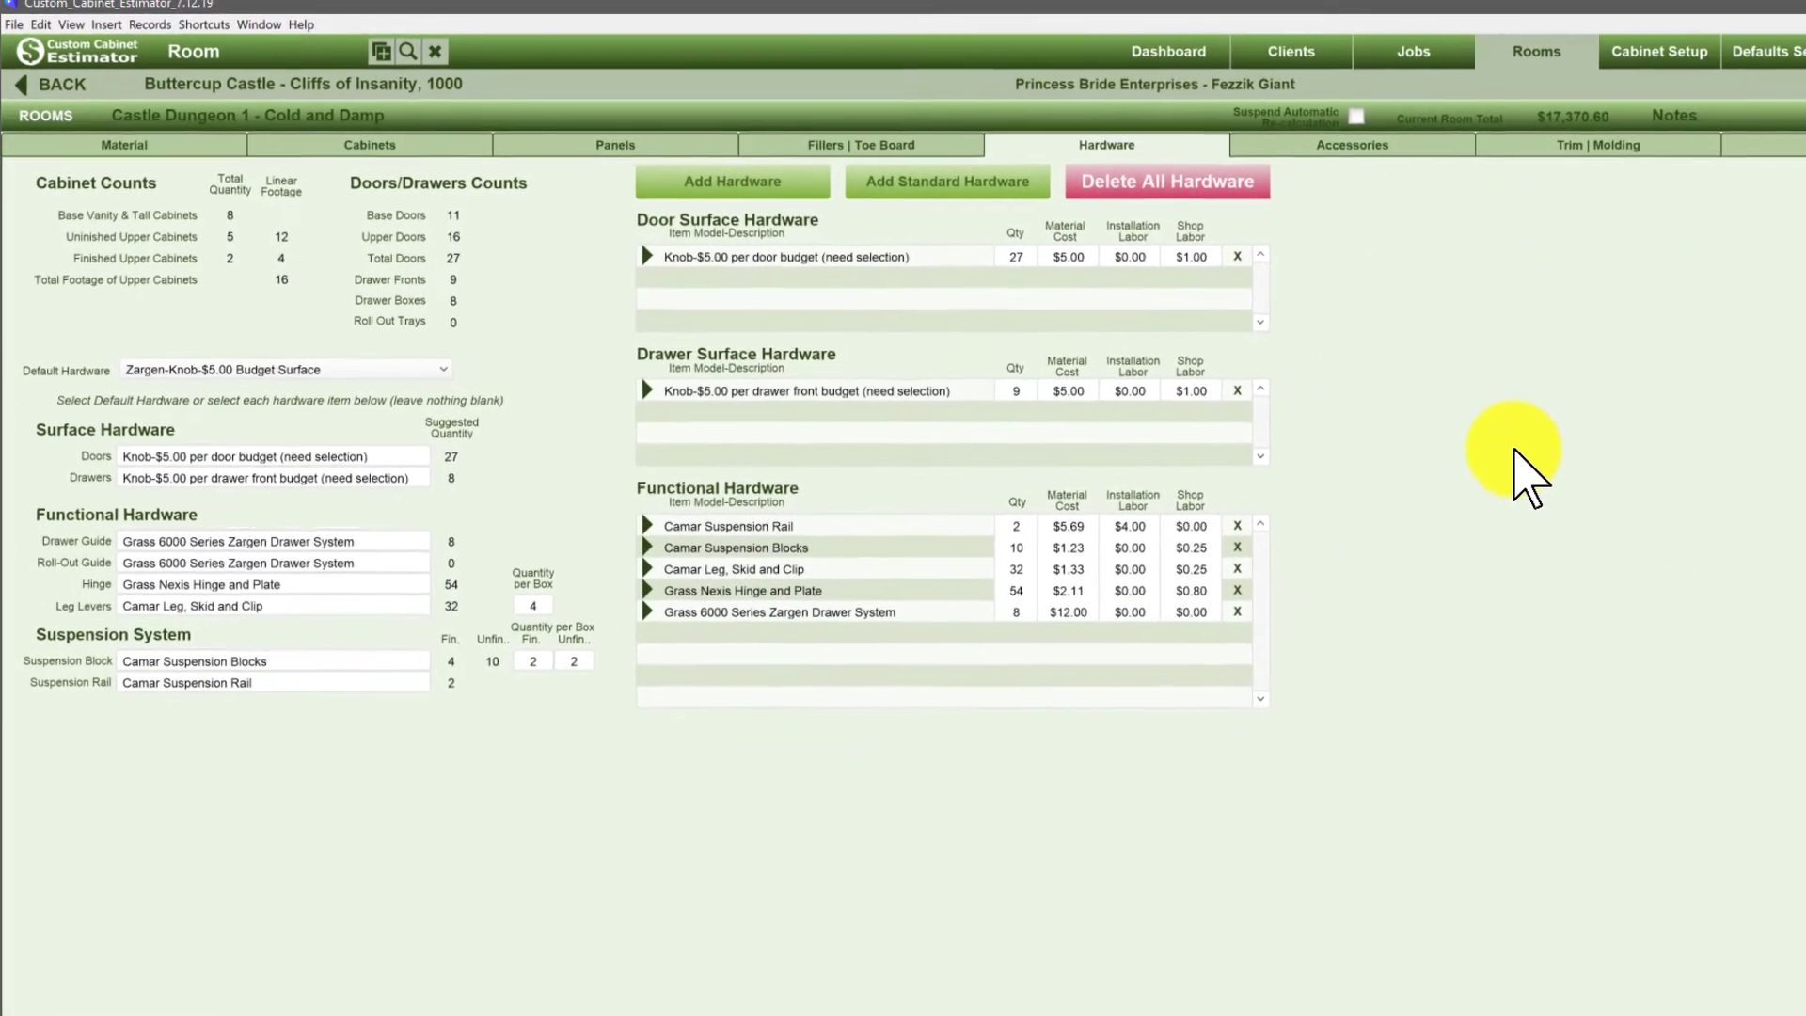
{"action": "left_click", "coordinate": [1308, 144]}
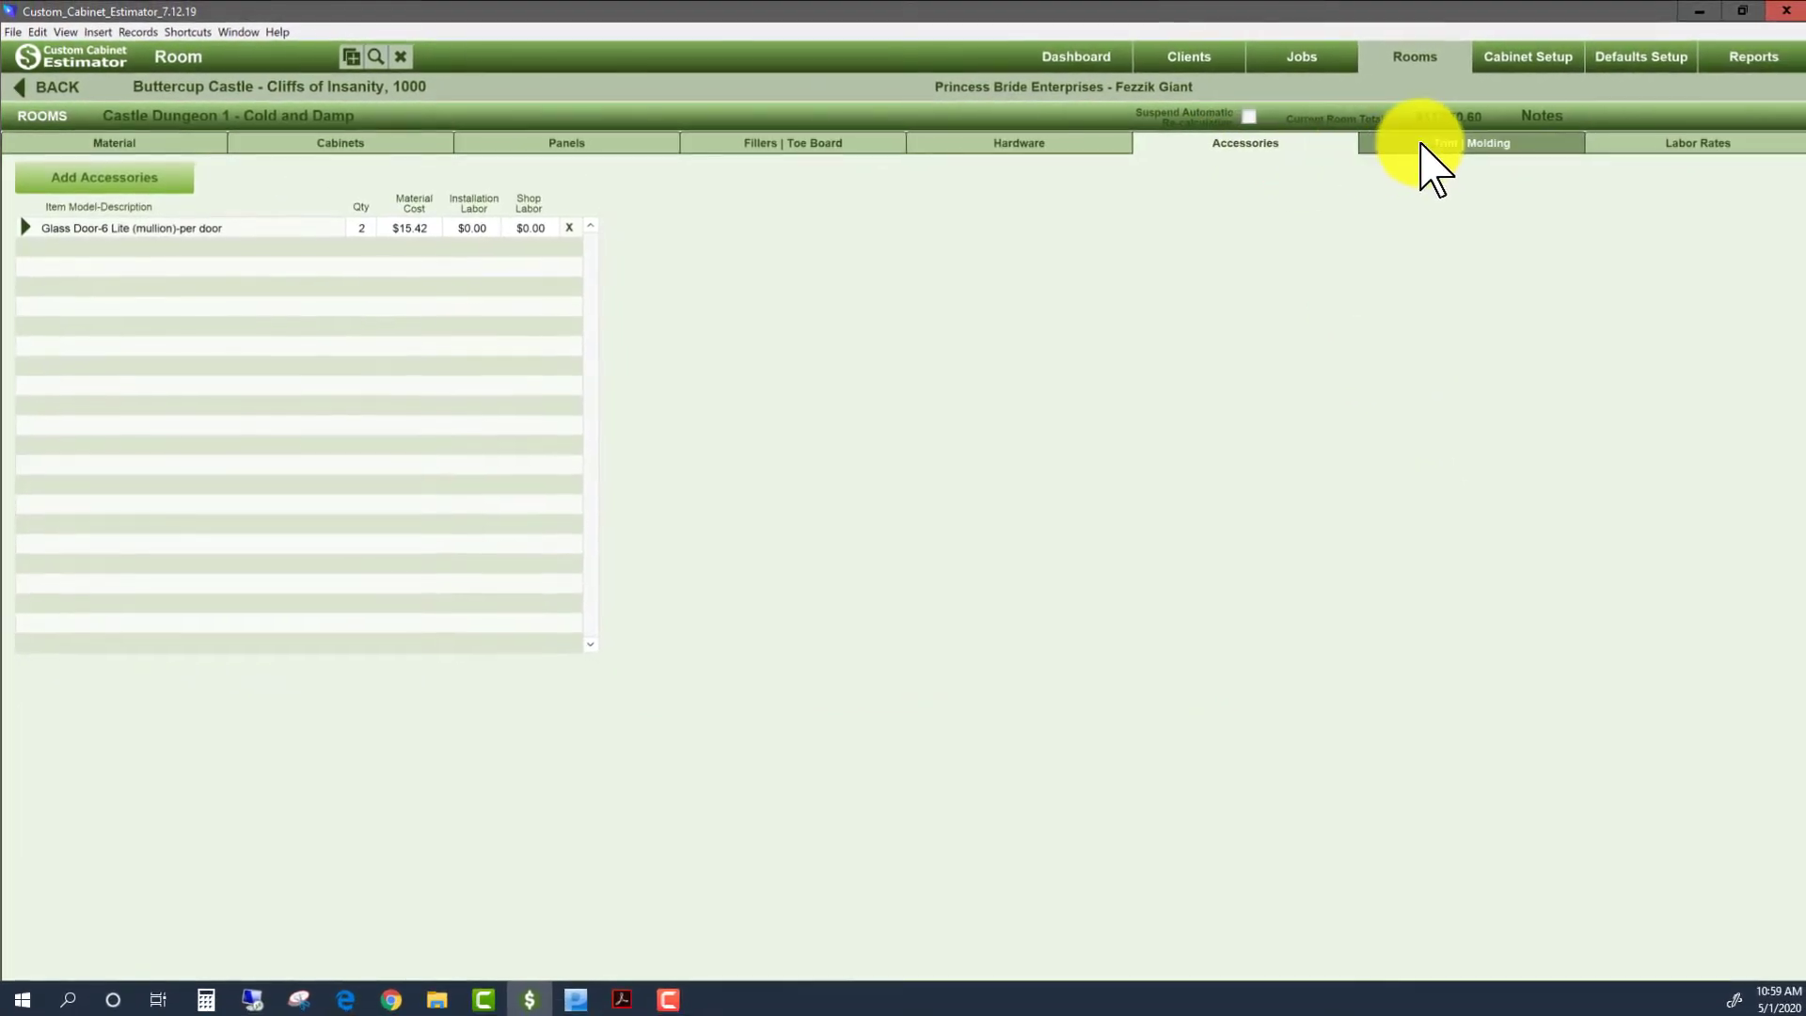
{"action": "left_click", "coordinate": [1495, 144]}
{"action": "left_click", "coordinate": [1630, 151]}
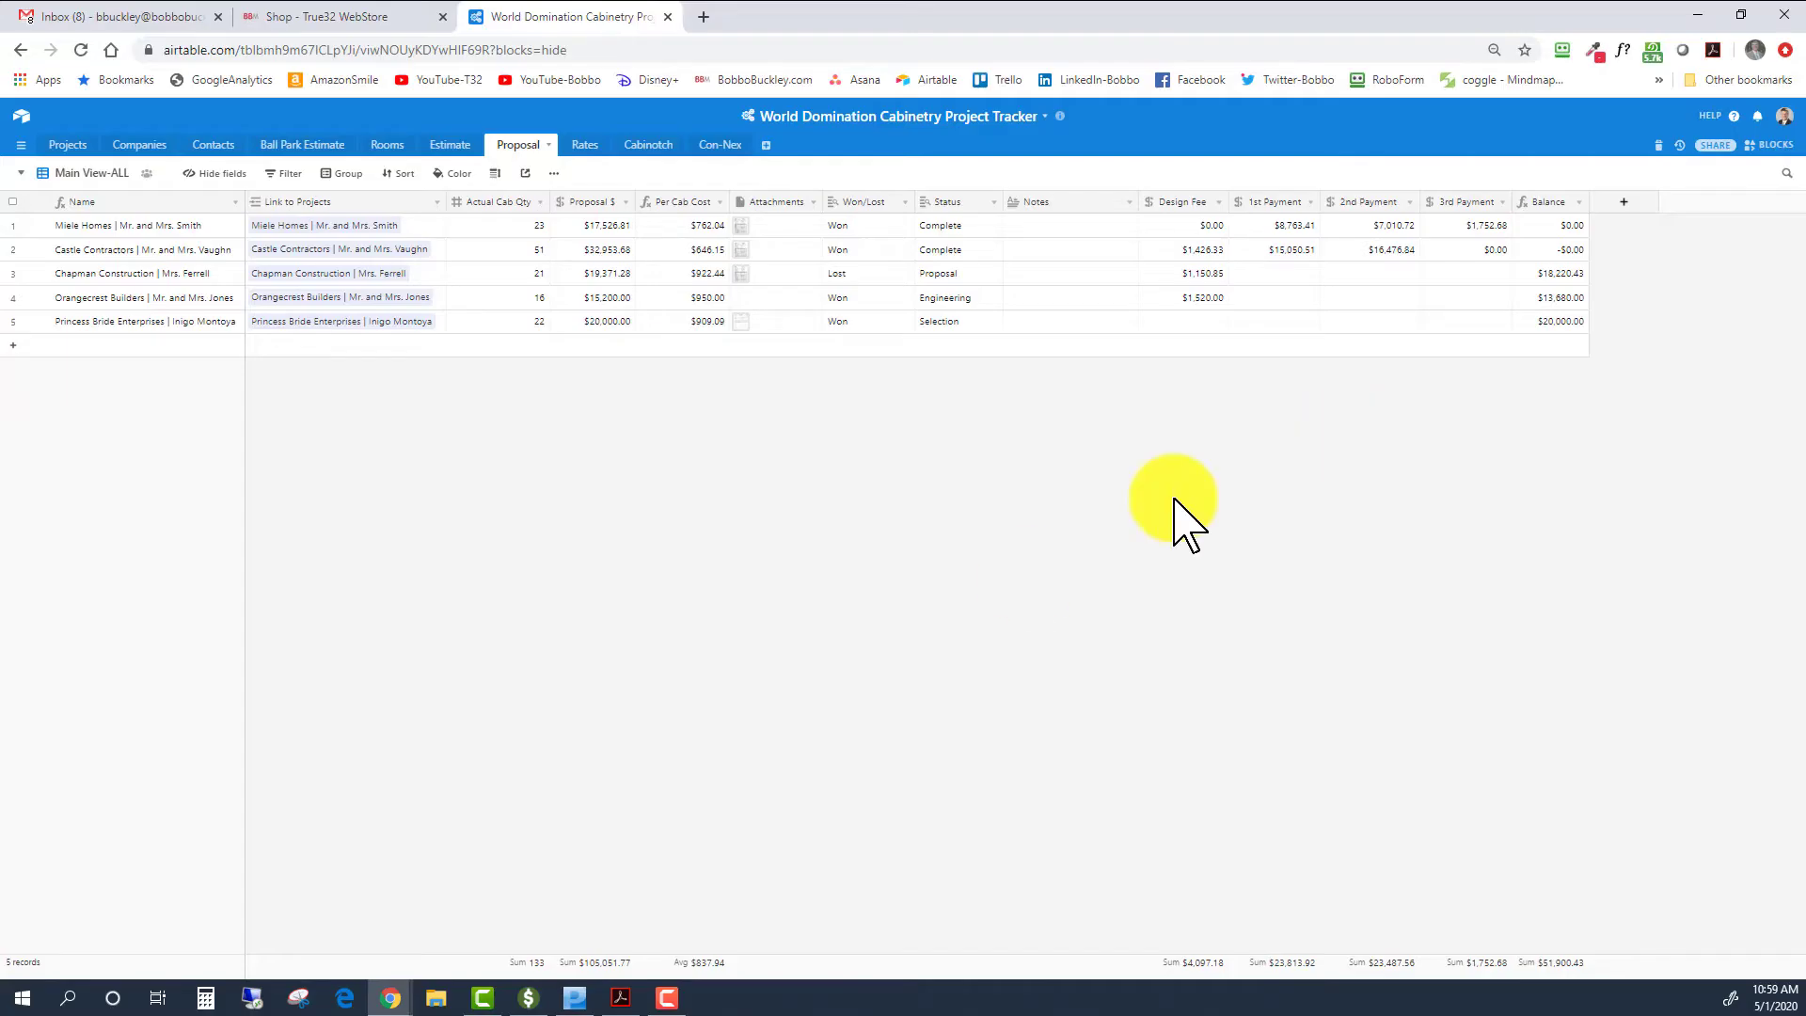
Step: Switch to Adobe Acrobat and read through the Buttercup Castle estimate PDF, from the first room's details to the total and payment schedule
{"action": "left_click", "coordinate": [1696, 11]}
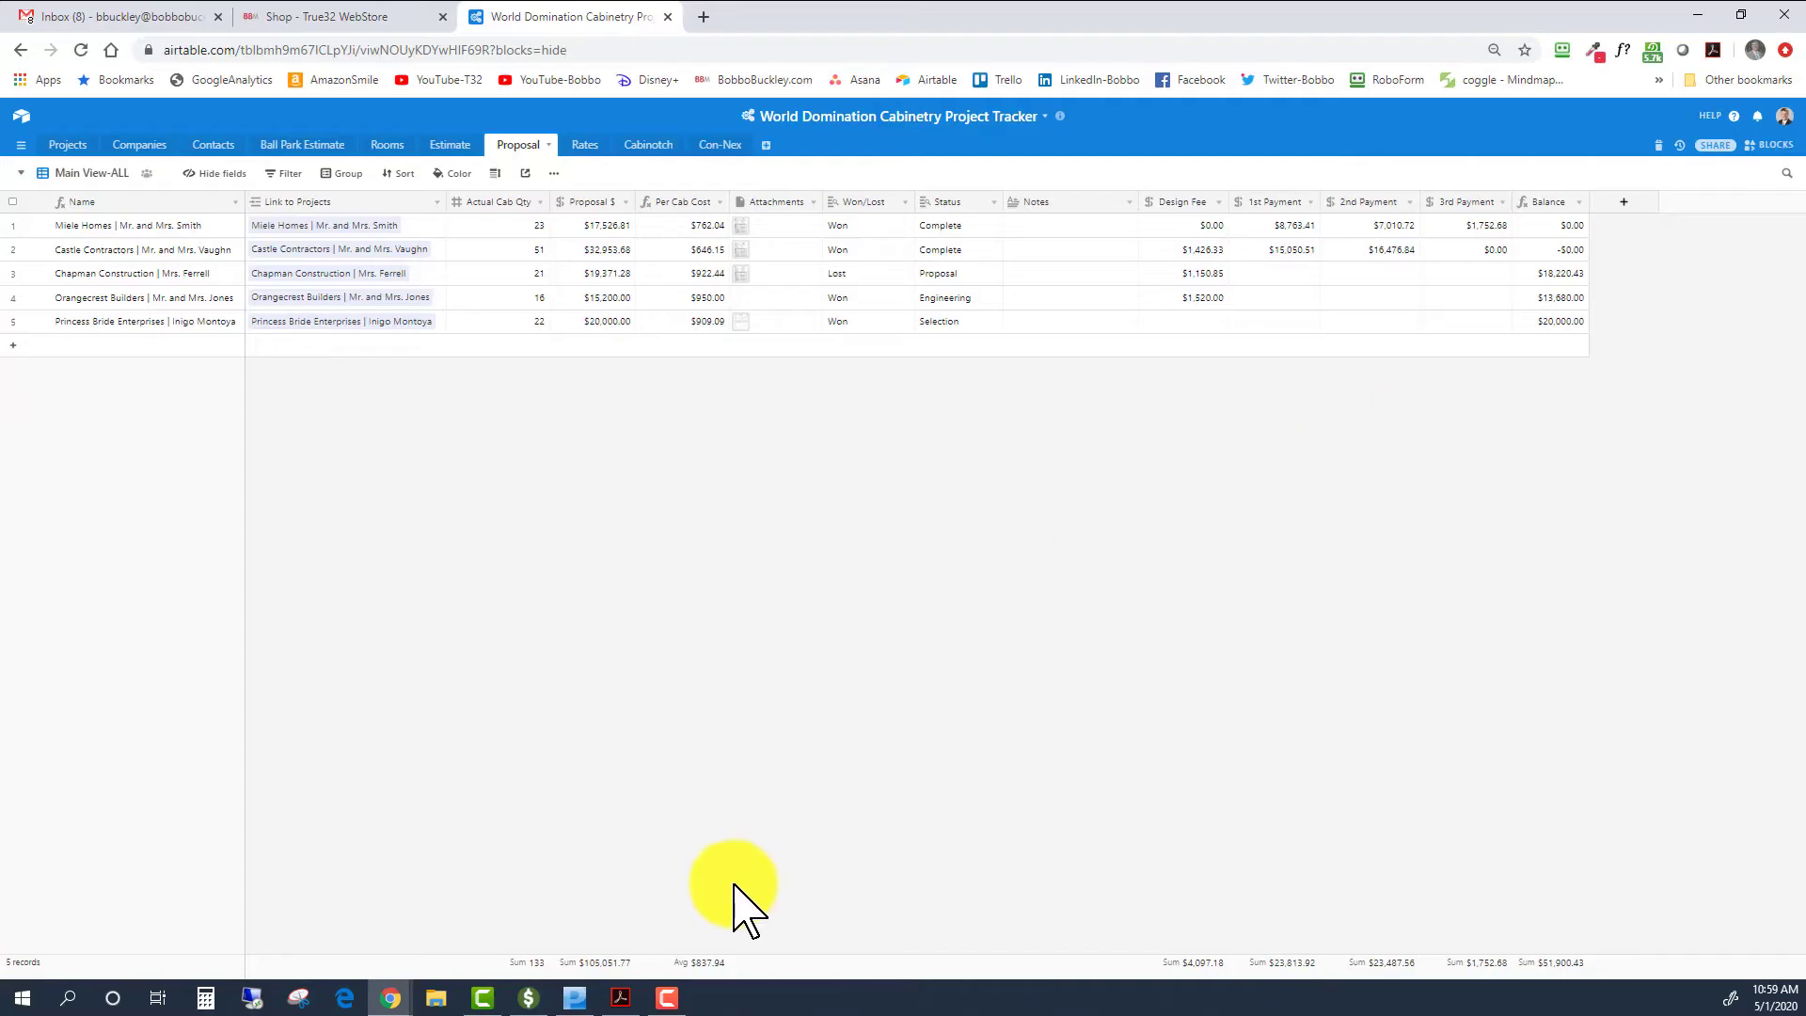
{"action": "left_click", "coordinate": [620, 998]}
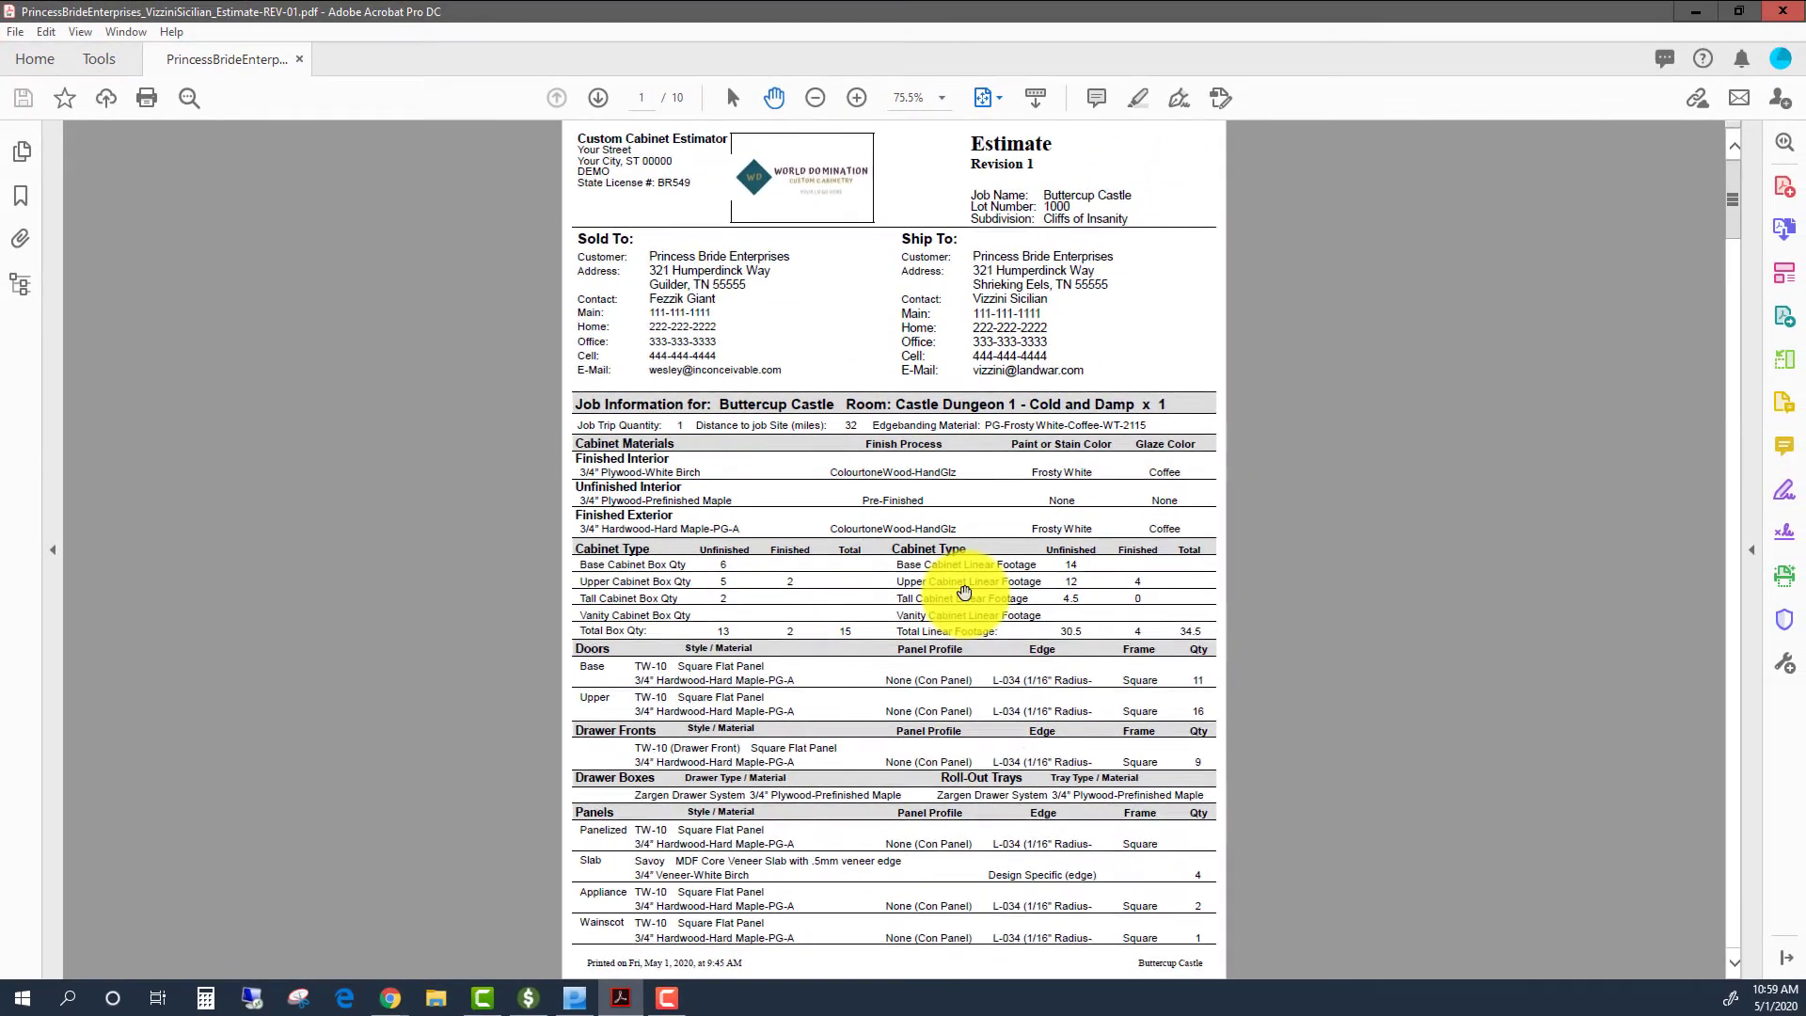
{"action": "scroll", "coordinate": [947, 593], "scroll_direction": "down", "scroll_amount": 3}
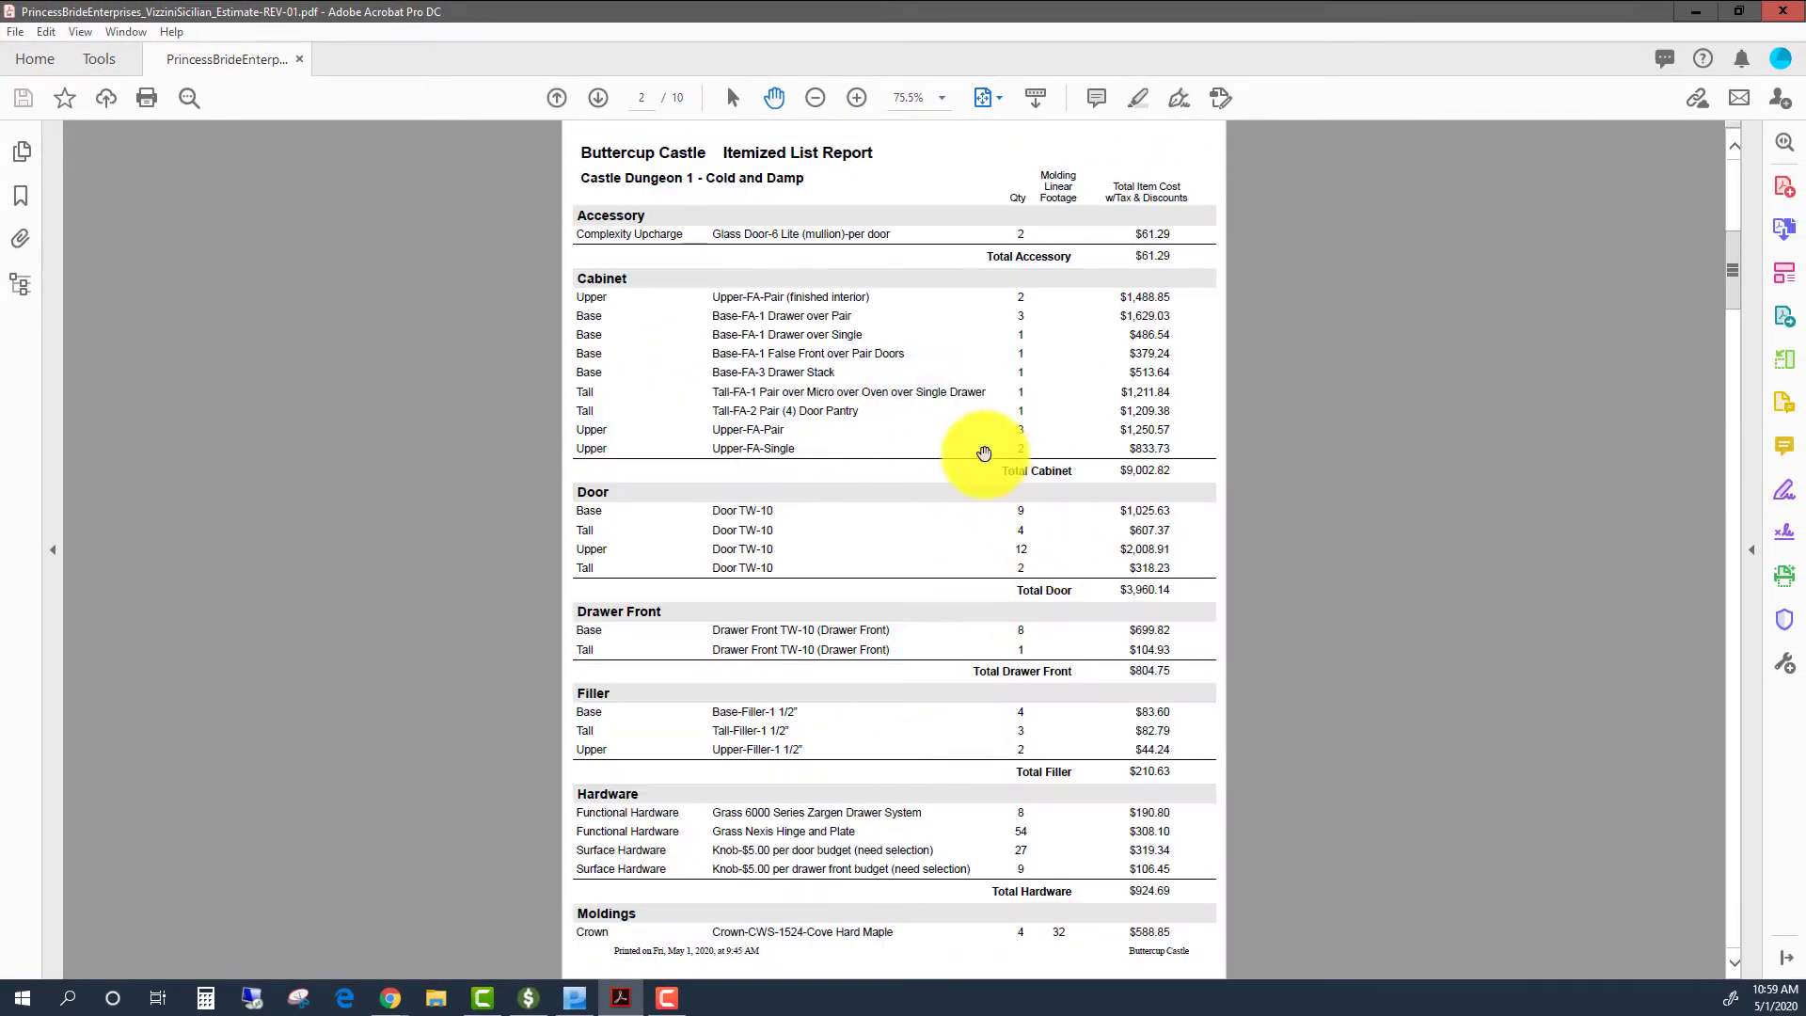
{"action": "scroll", "coordinate": [951, 645], "scroll_direction": "down", "scroll_amount": 3}
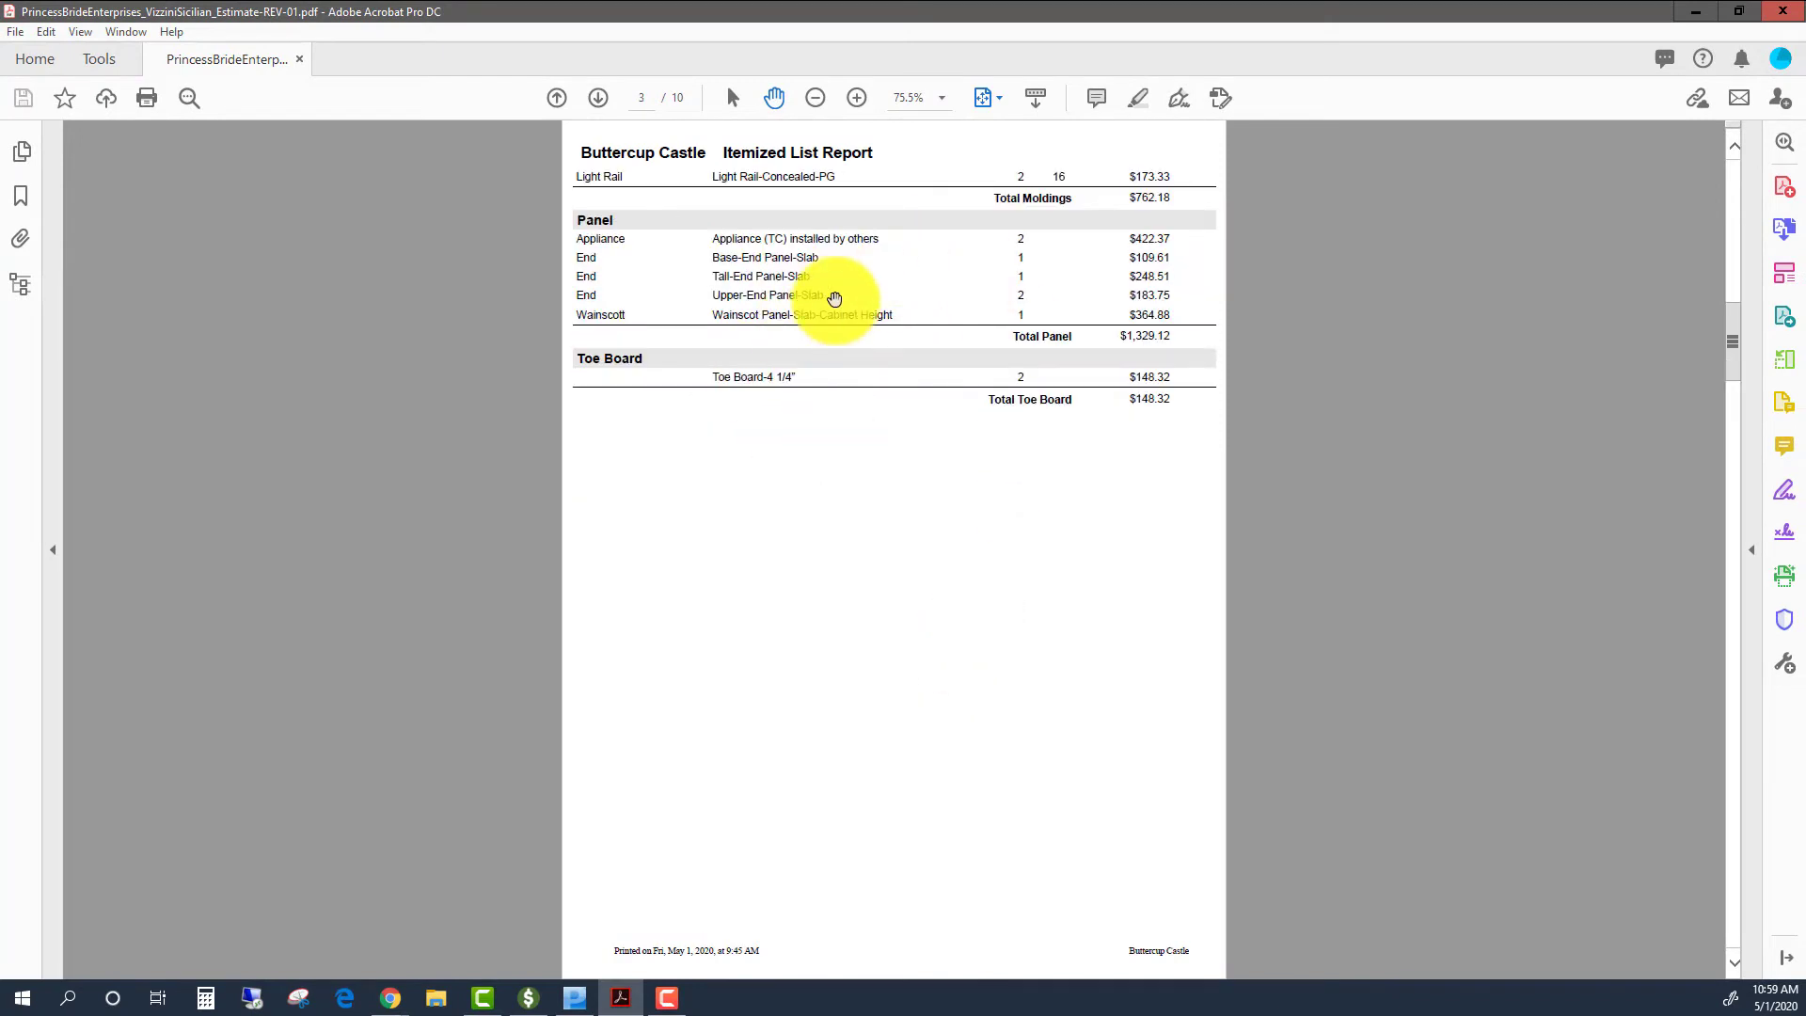
{"action": "scroll", "coordinate": [834, 298], "scroll_direction": "down", "scroll_amount": 3}
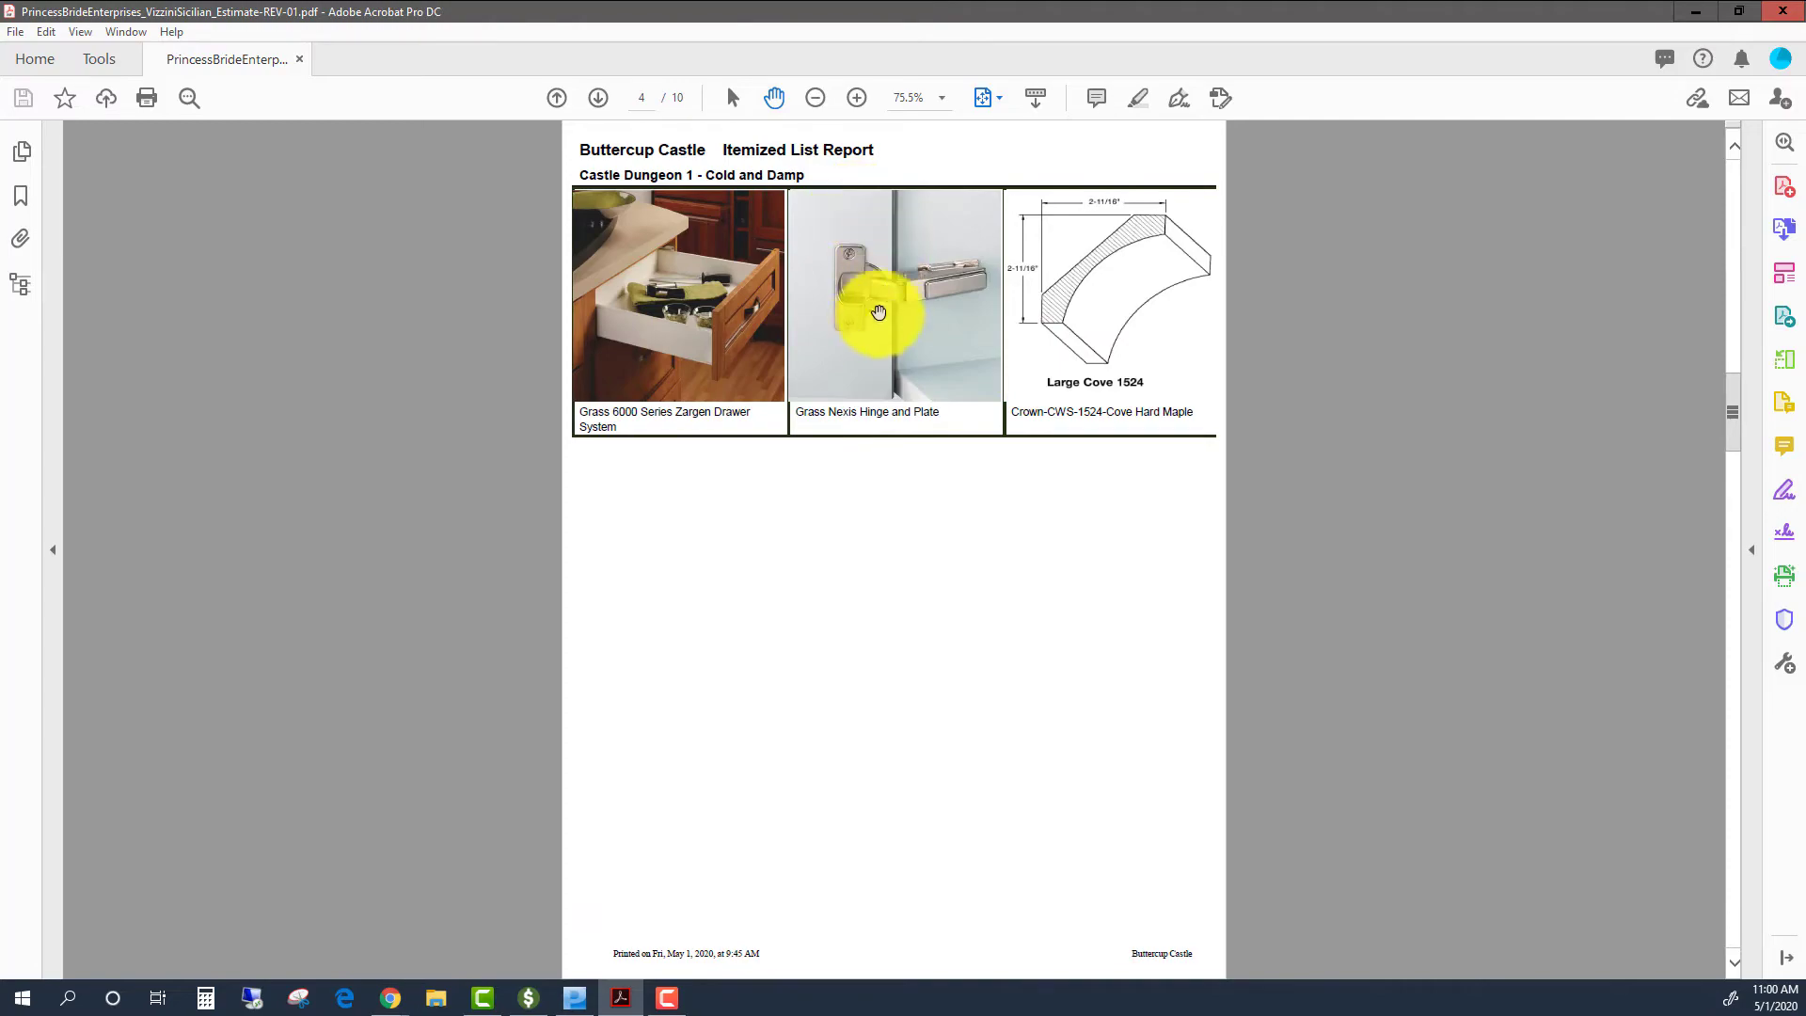
{"action": "scroll", "coordinate": [1019, 520], "scroll_direction": "down", "scroll_amount": 3}
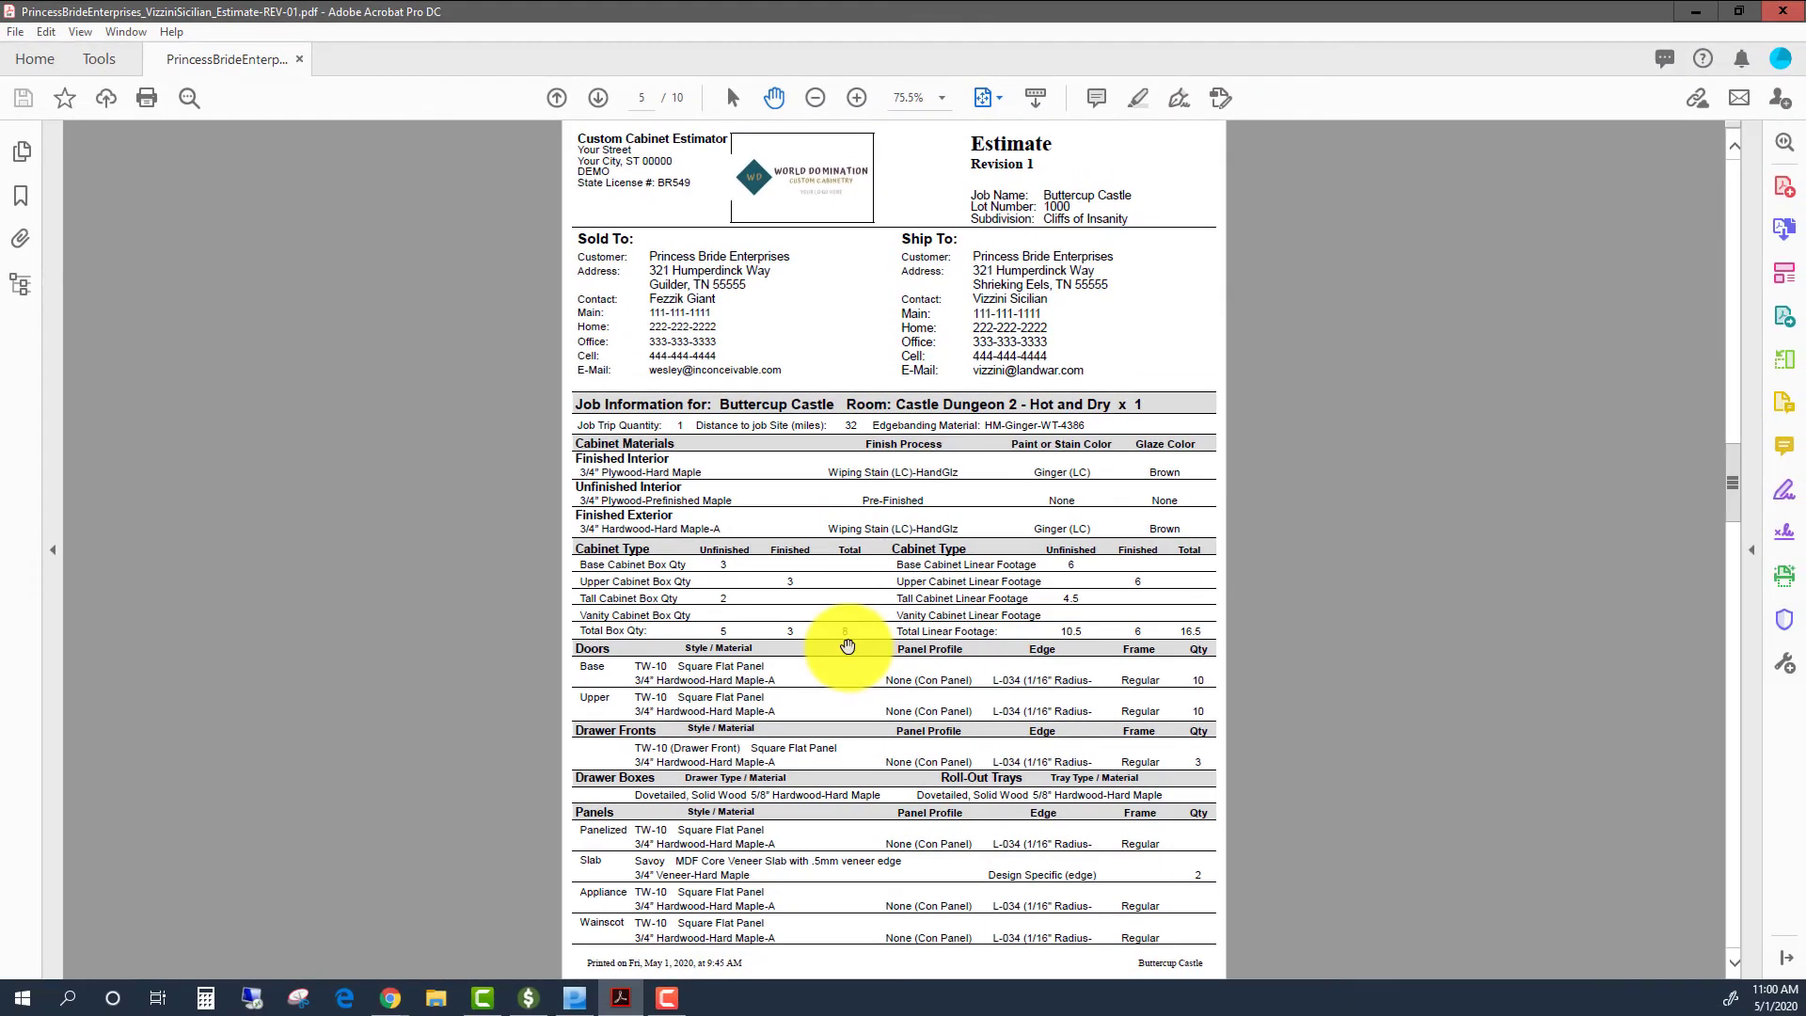
{"action": "scroll", "coordinate": [894, 593], "scroll_direction": "down", "scroll_amount": 2}
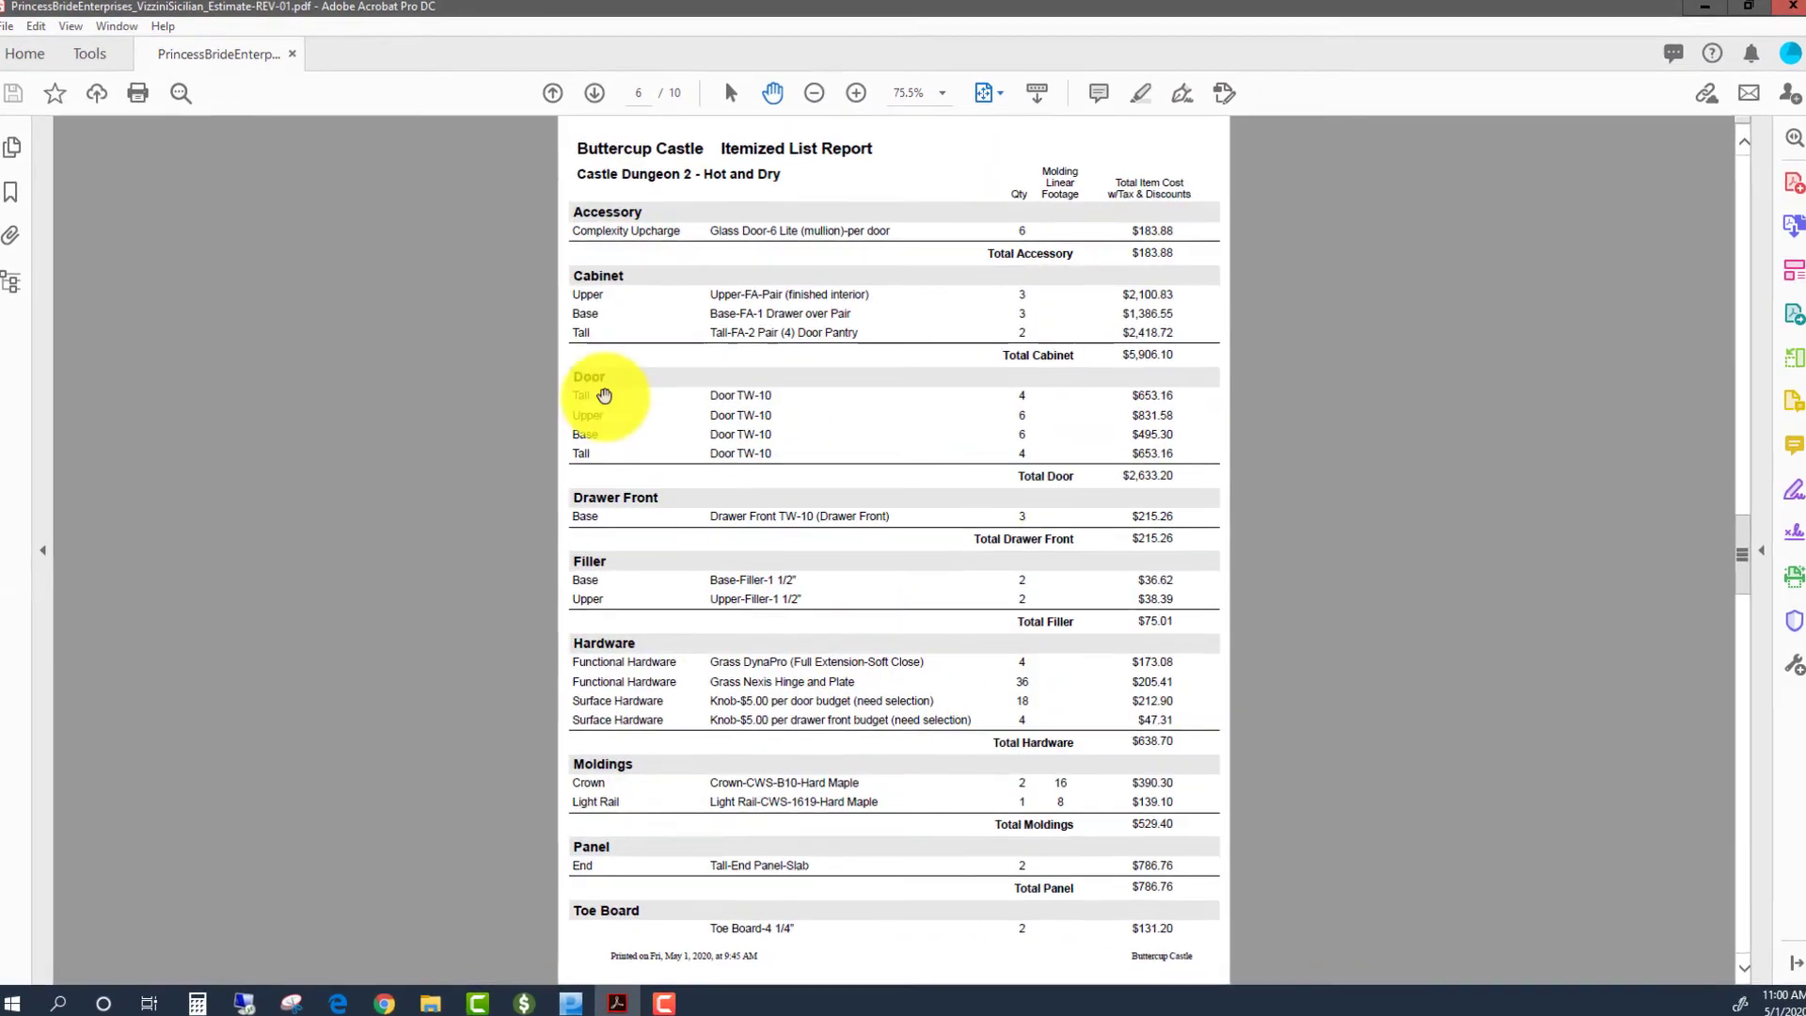
{"action": "scroll", "coordinate": [1007, 617], "scroll_direction": "down", "scroll_amount": 3}
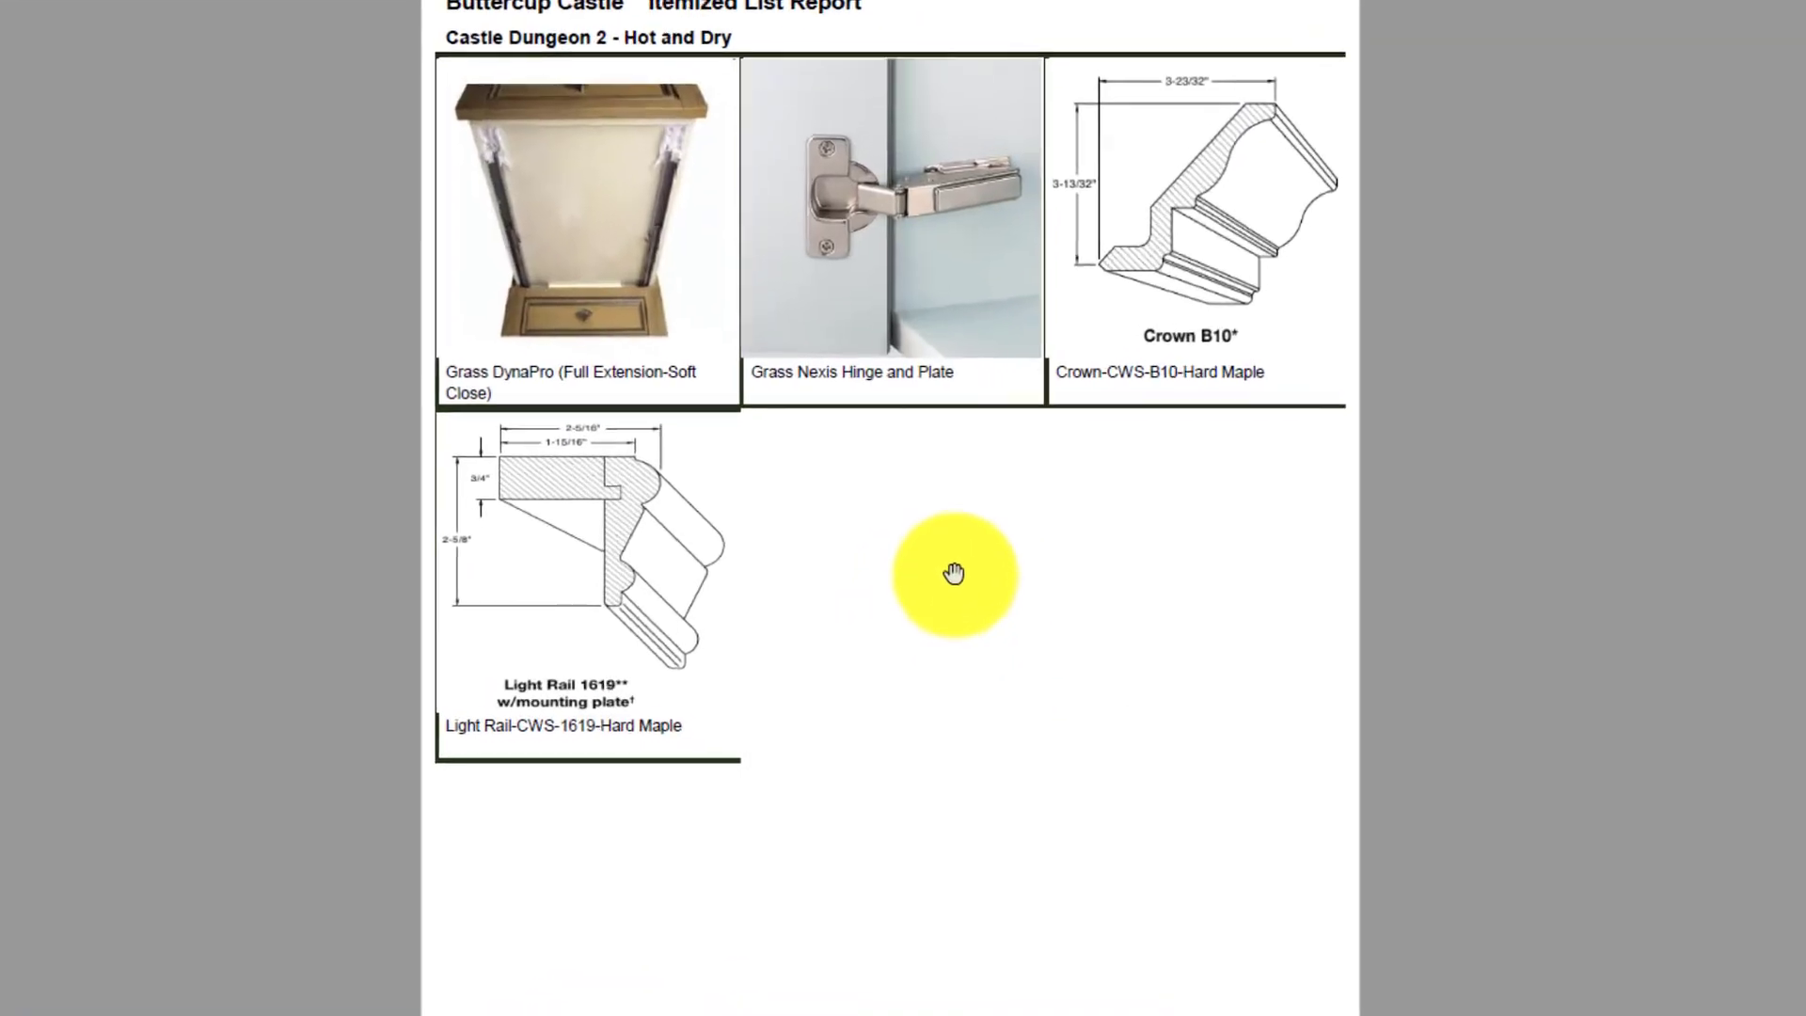
{"action": "scroll", "coordinate": [972, 564], "scroll_direction": "down", "scroll_amount": 5}
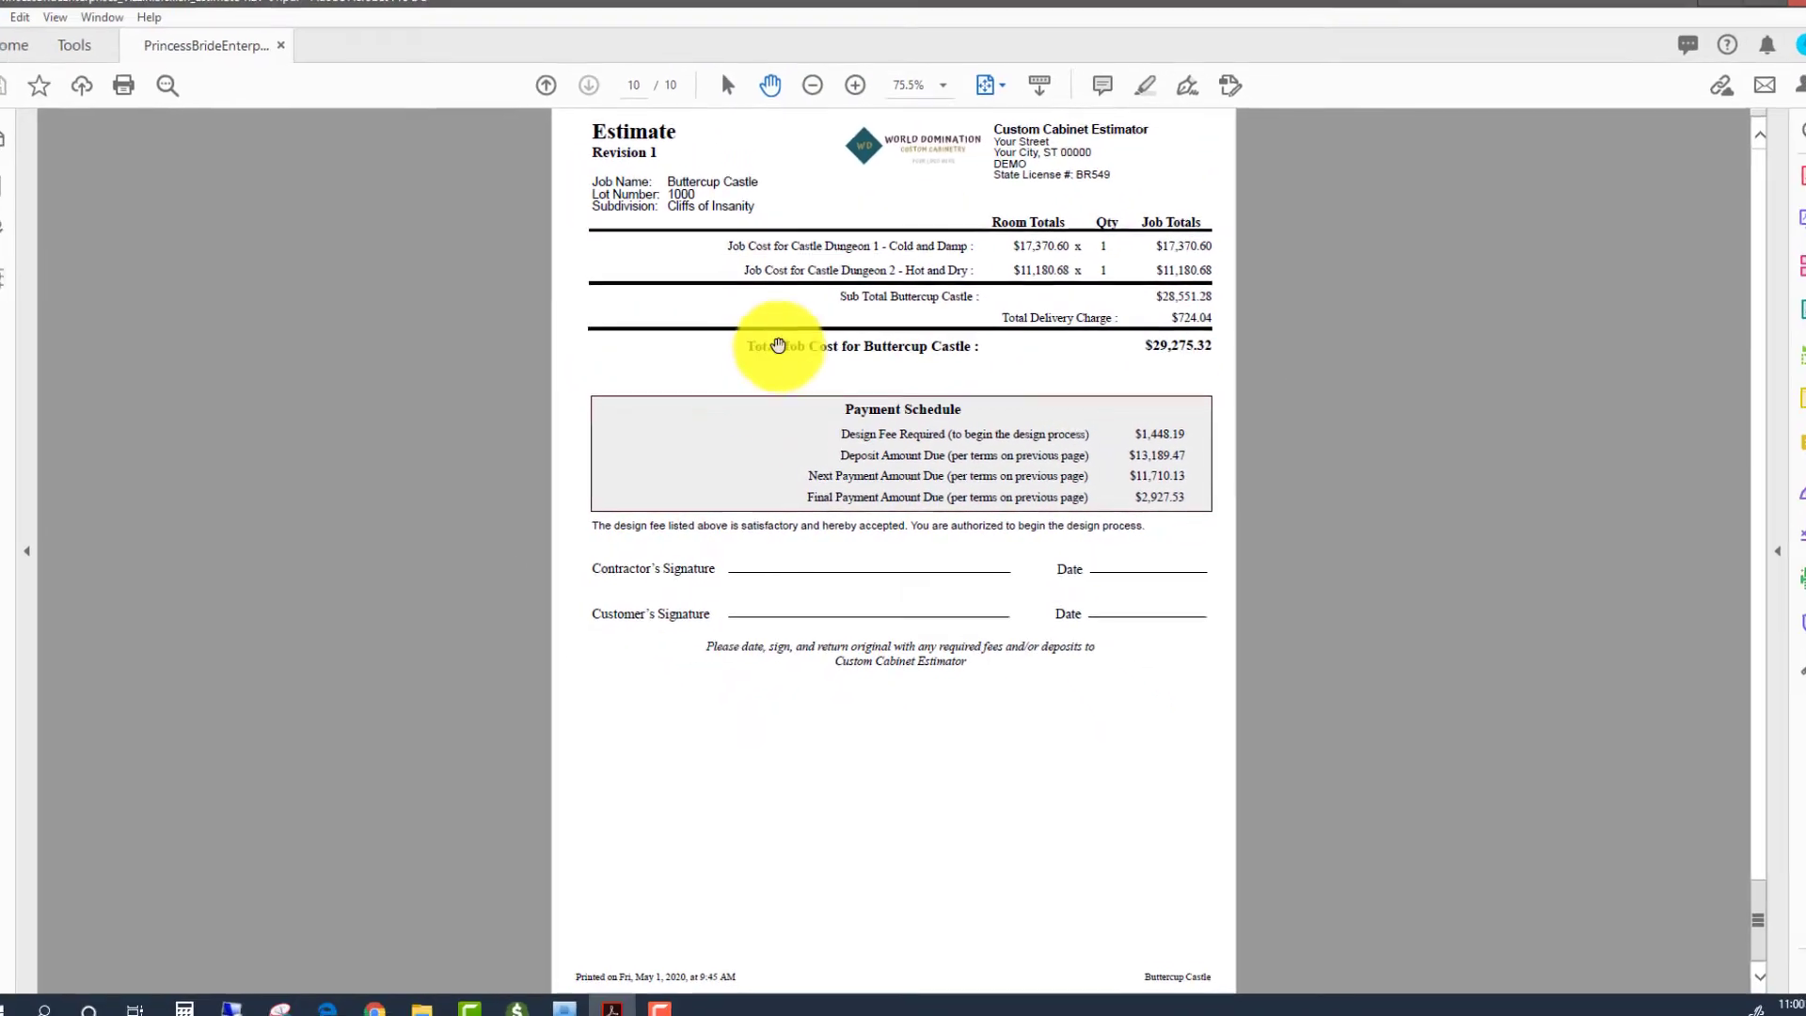
Step: Switch to the Airtable project tracker and open the Princess Bride Enterprises commercial new-construction project, reviewing its fields down to the estimate link
{"action": "left_click", "coordinate": [1696, 11]}
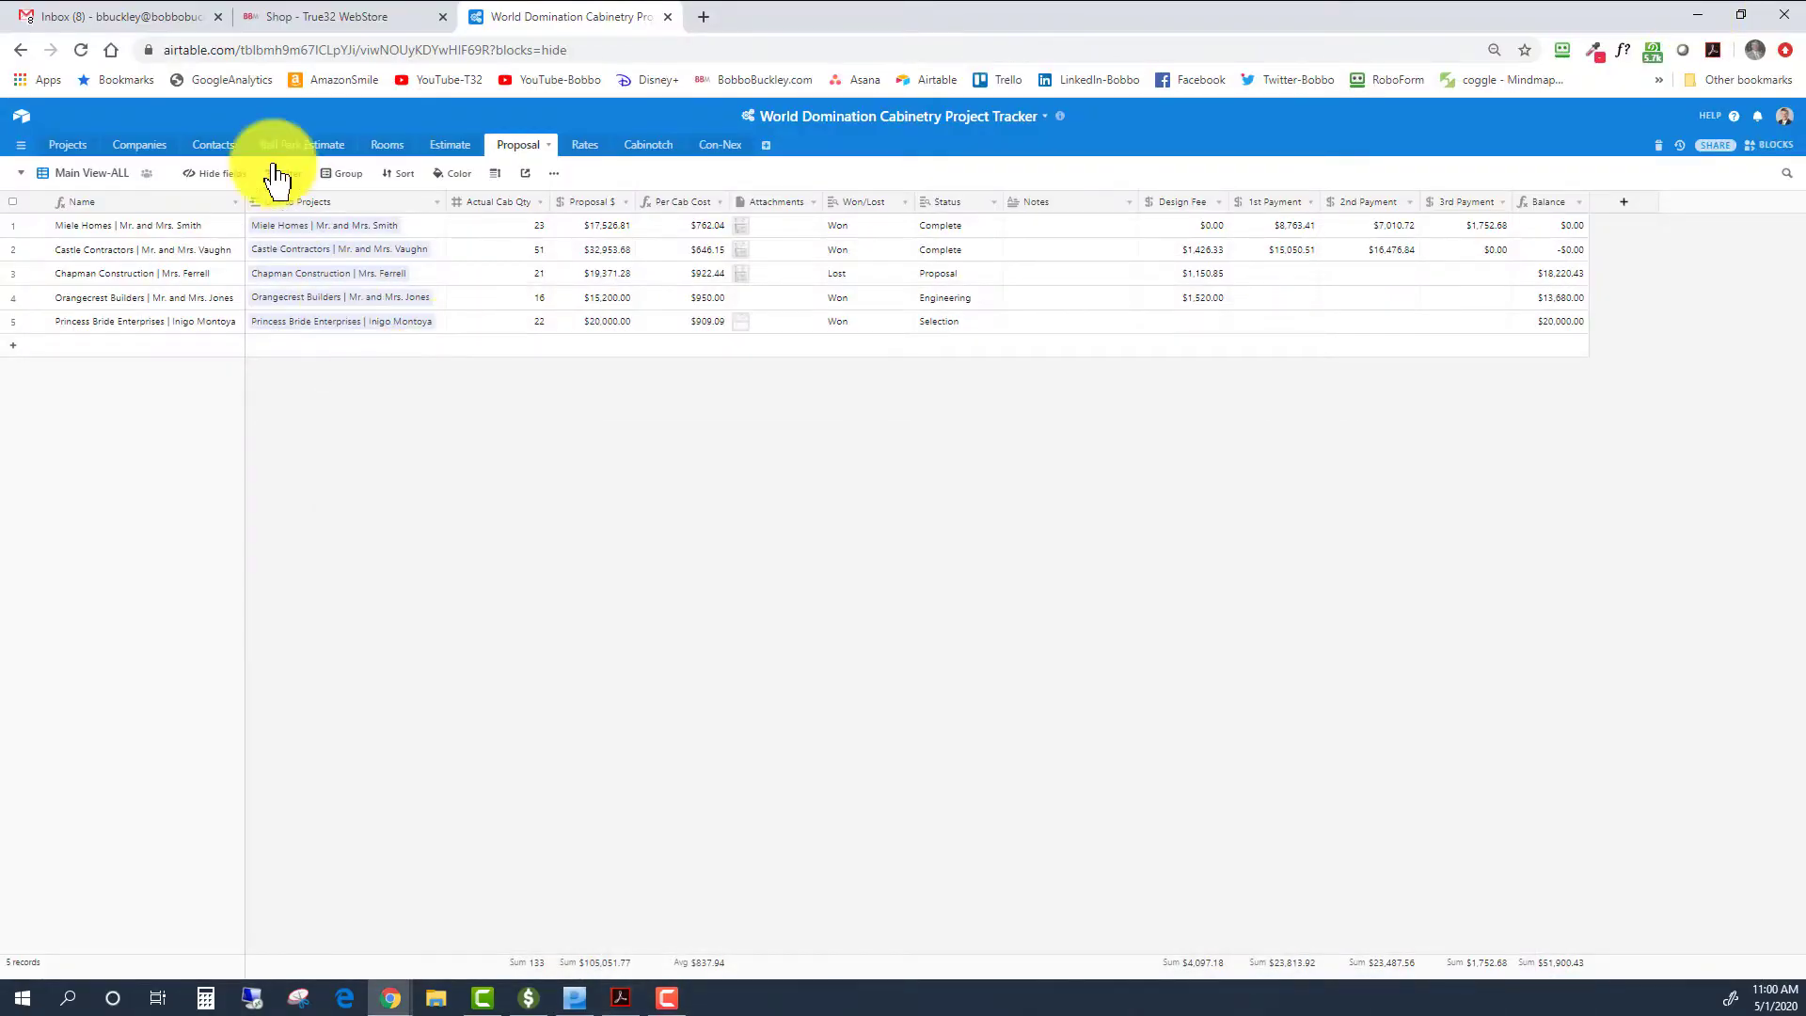
{"action": "left_click", "coordinate": [68, 148]}
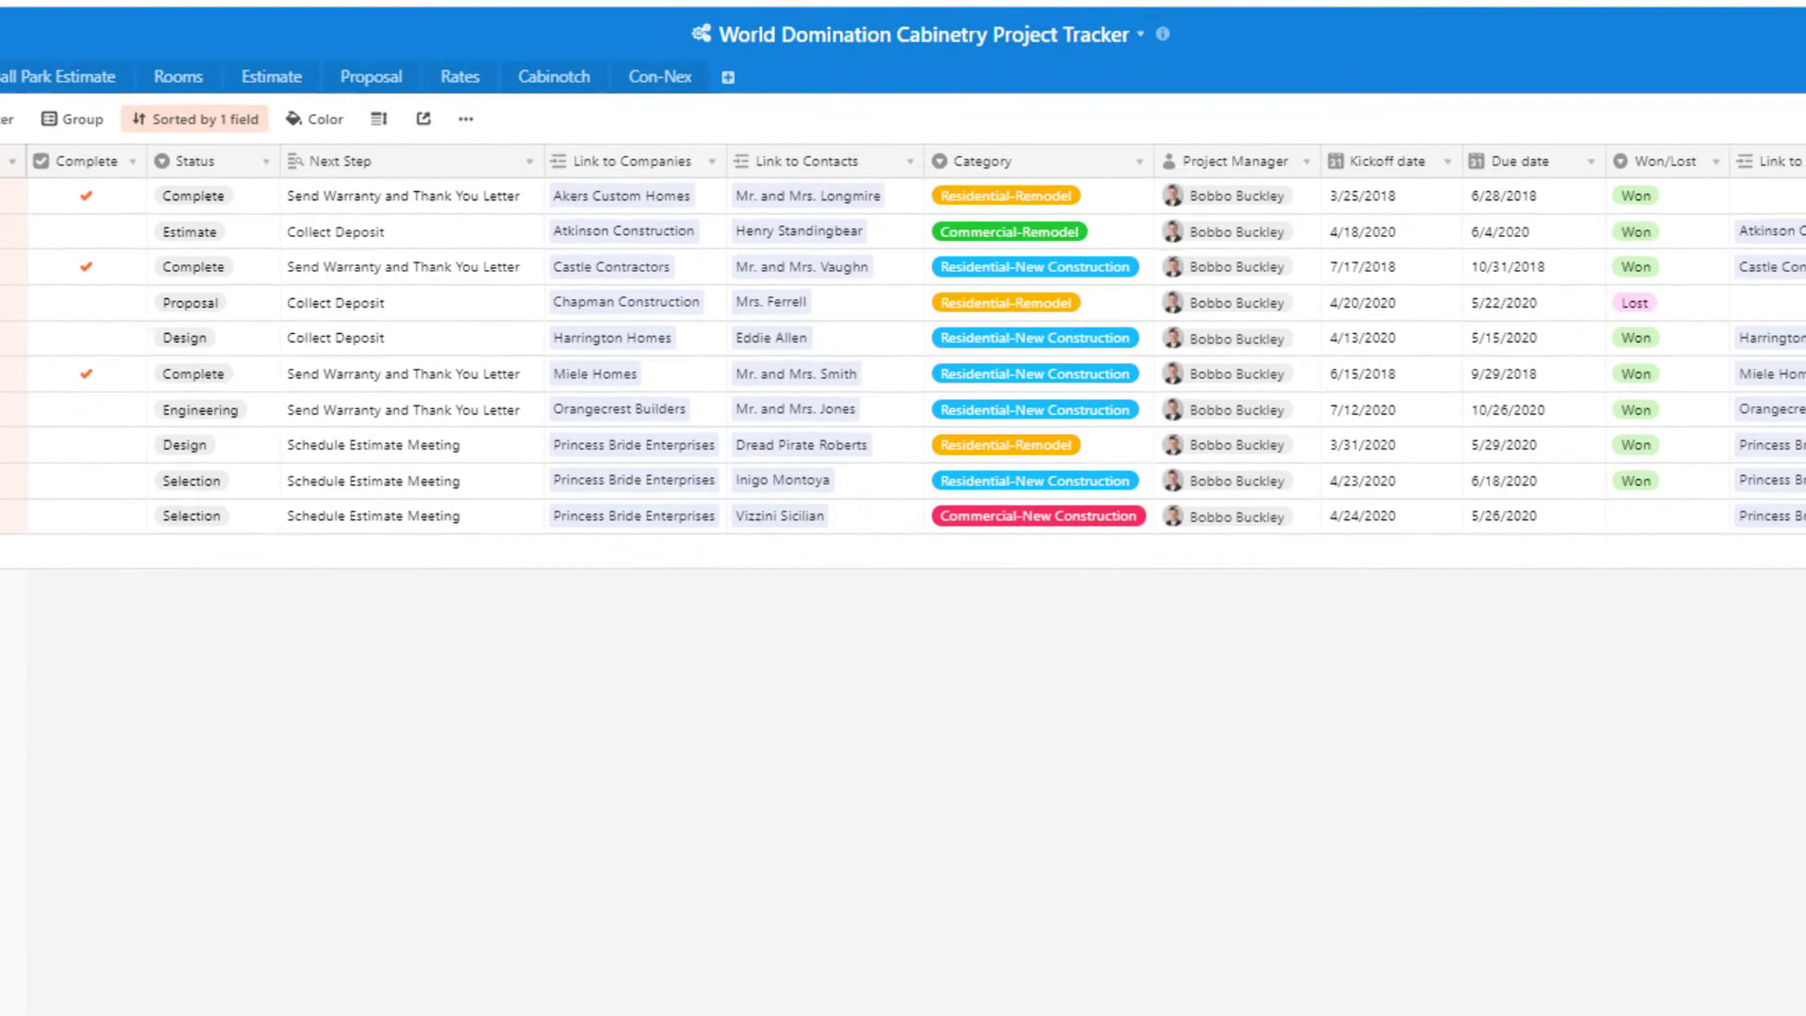
{"action": "left_click", "coordinate": [59, 654]}
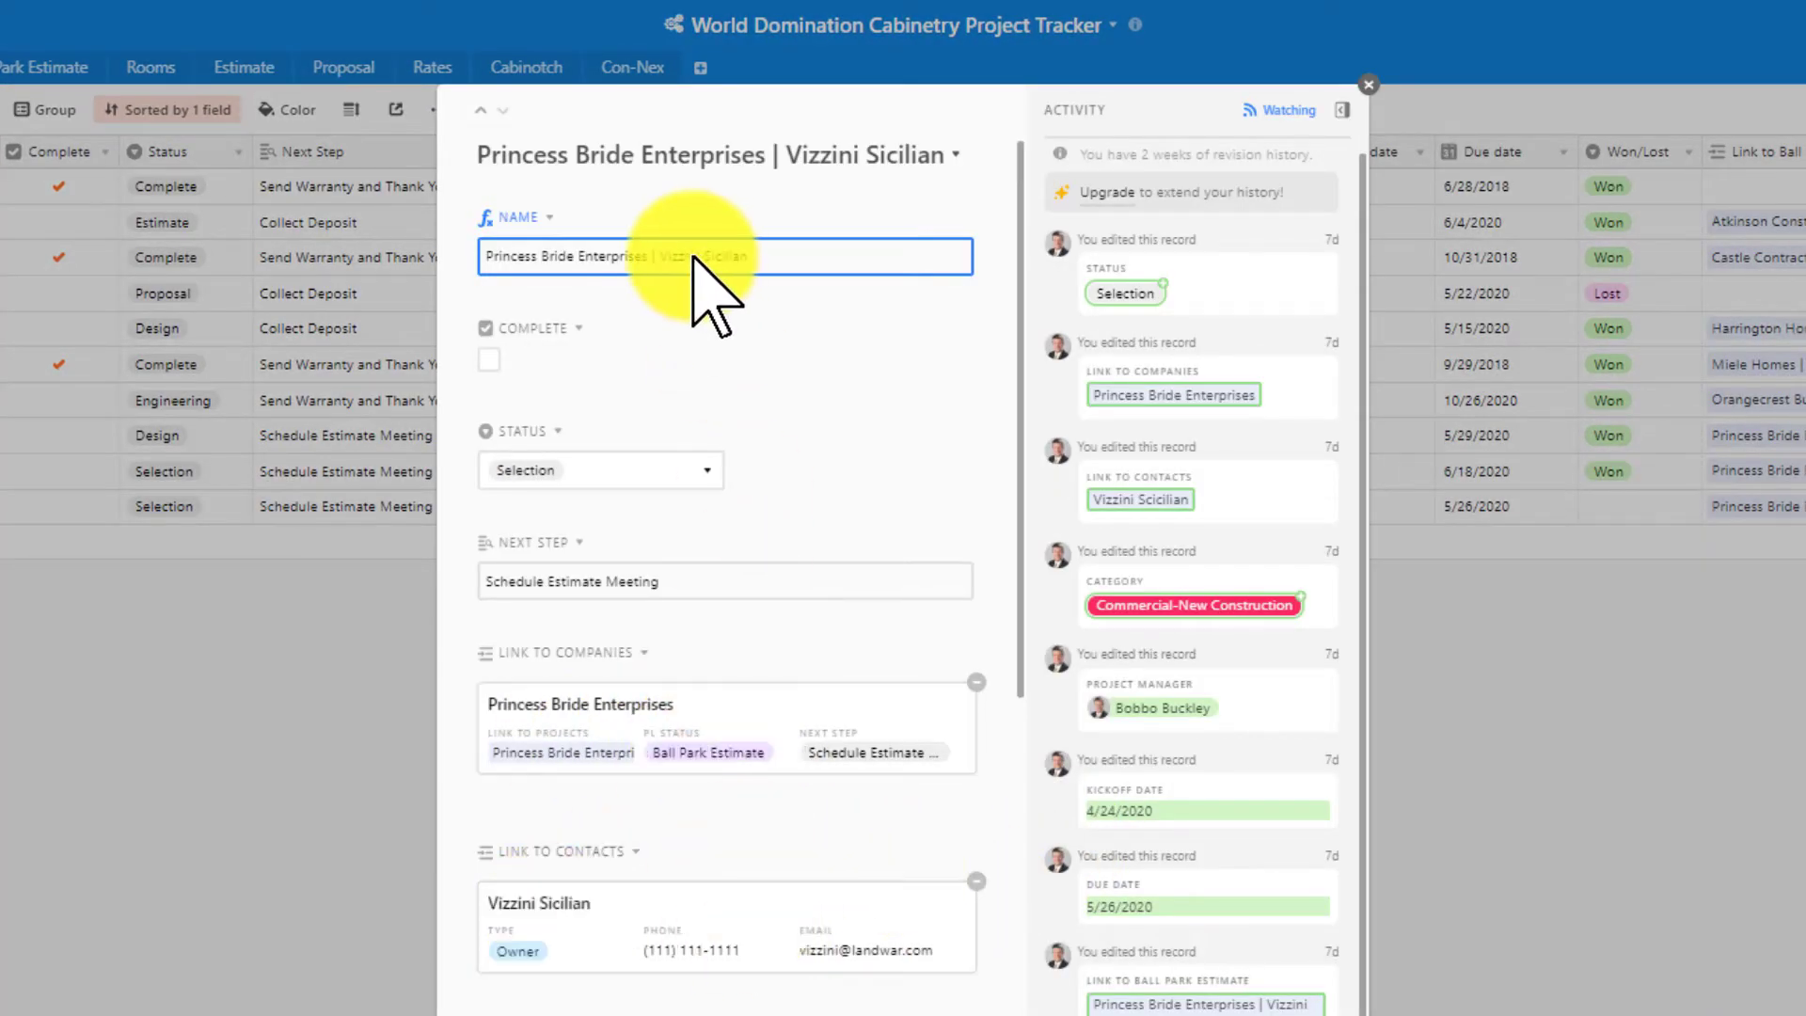
{"action": "scroll", "coordinate": [701, 927], "scroll_direction": "down", "scroll_amount": 3}
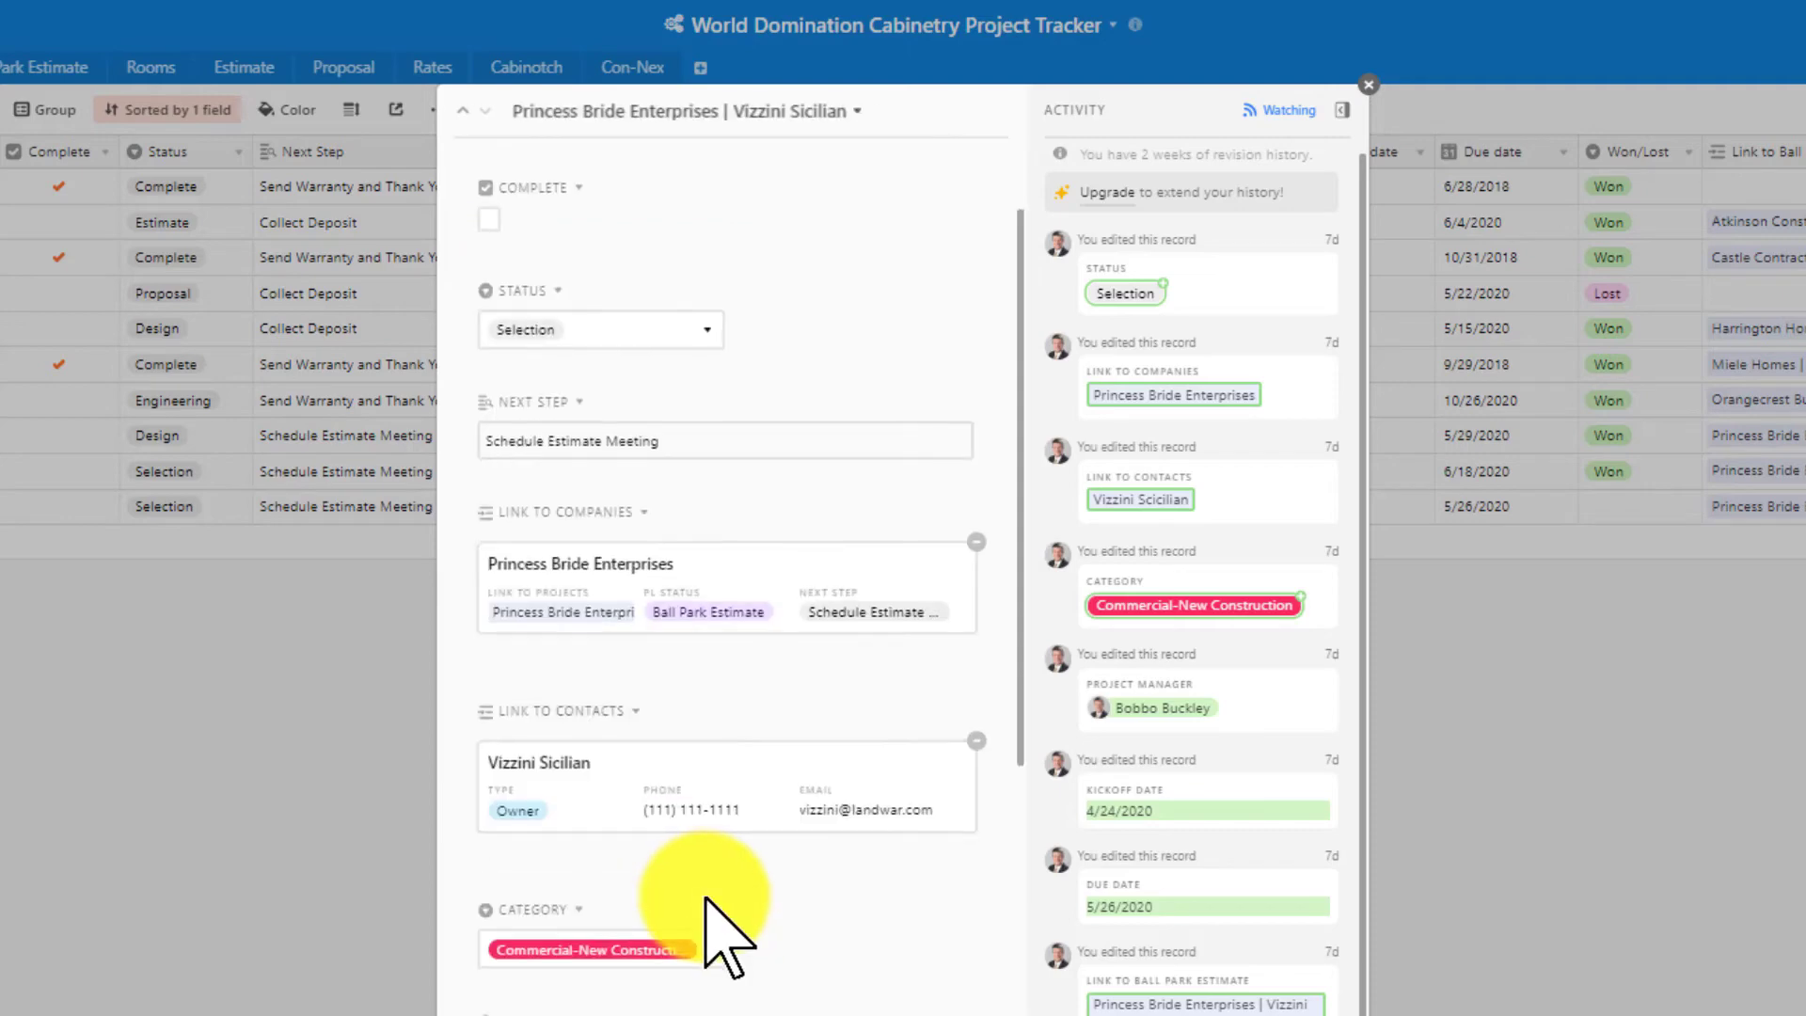
{"action": "scroll", "coordinate": [717, 886], "scroll_direction": "down", "scroll_amount": 4}
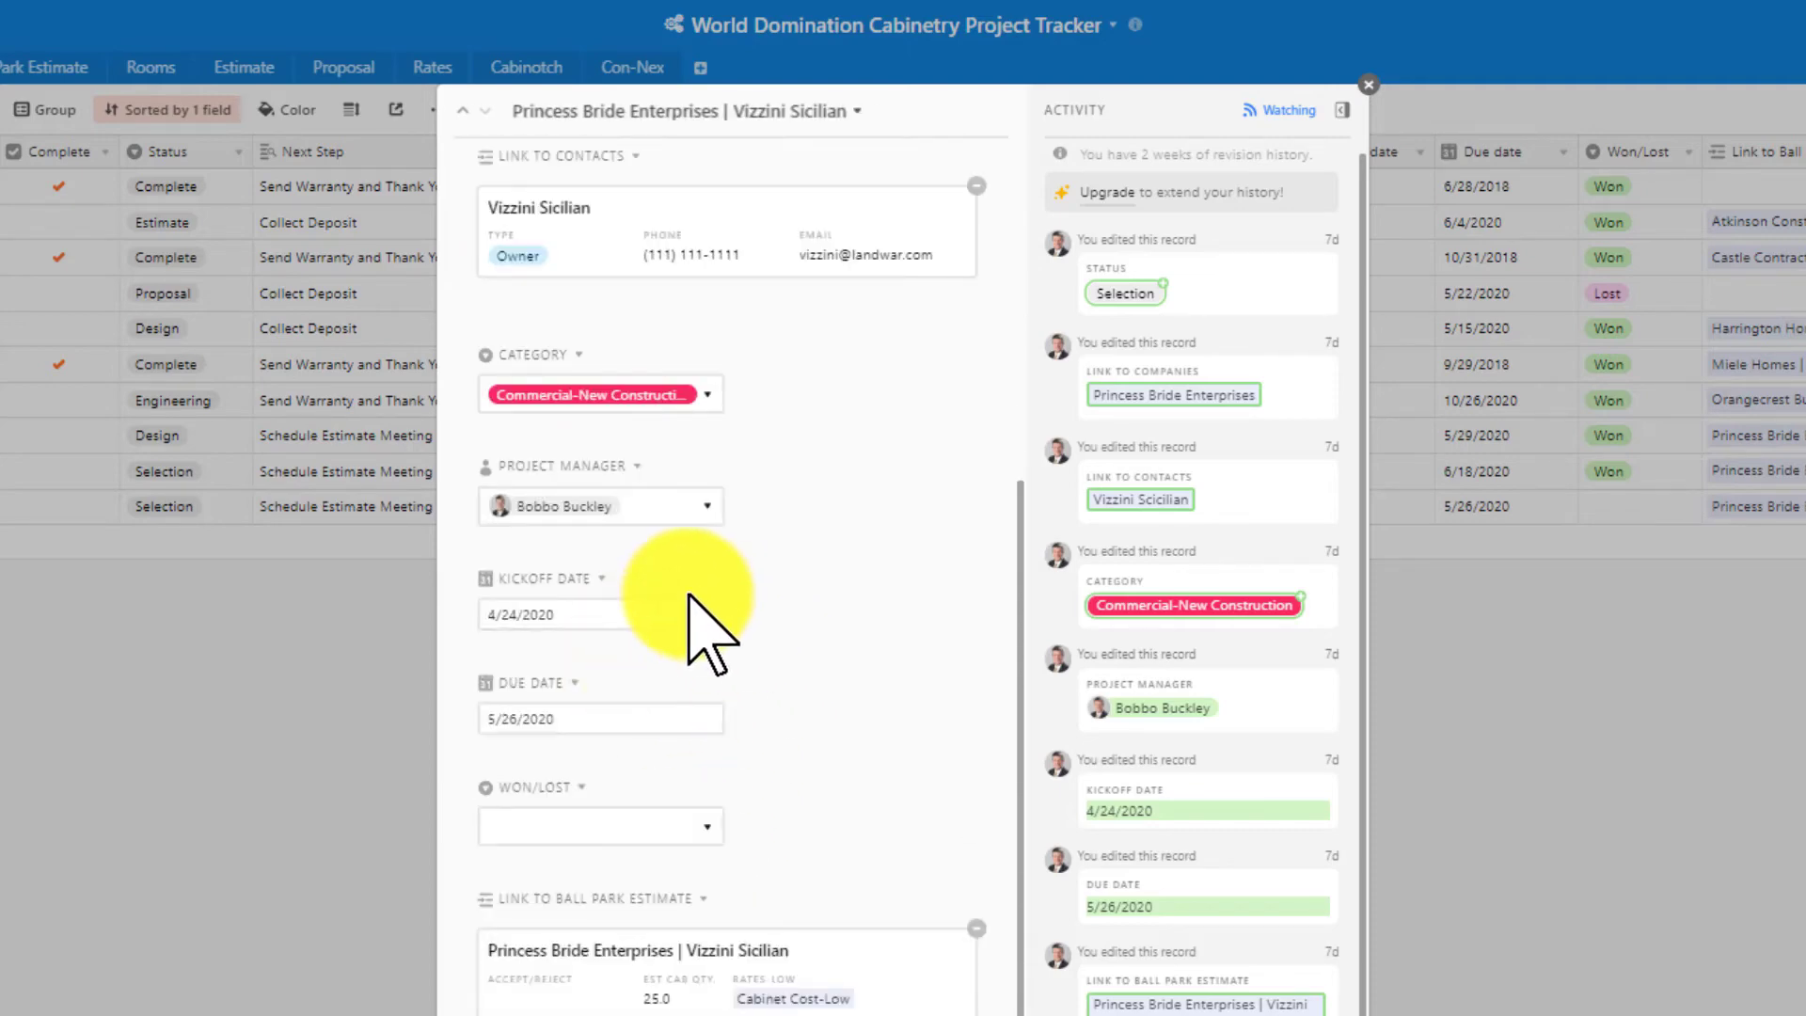
{"action": "scroll", "coordinate": [715, 809], "scroll_direction": "down", "scroll_amount": 3}
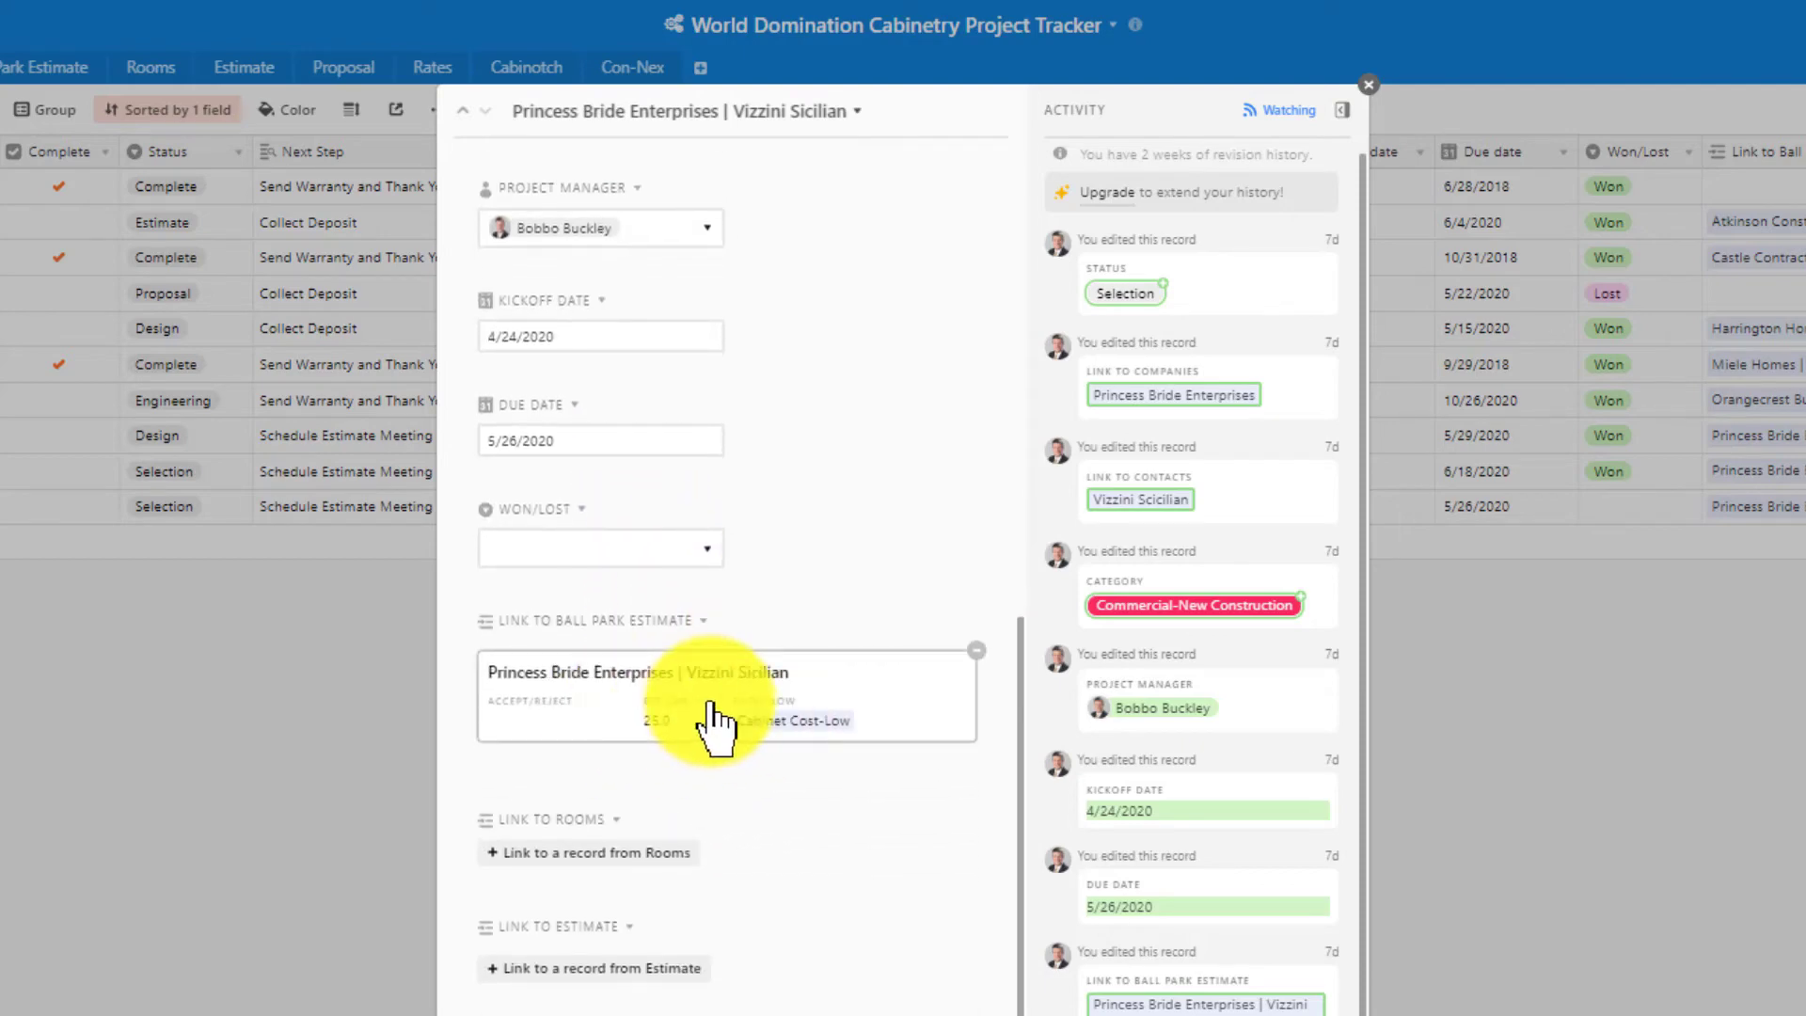
{"action": "scroll", "coordinate": [863, 846], "scroll_direction": "down", "scroll_amount": 2}
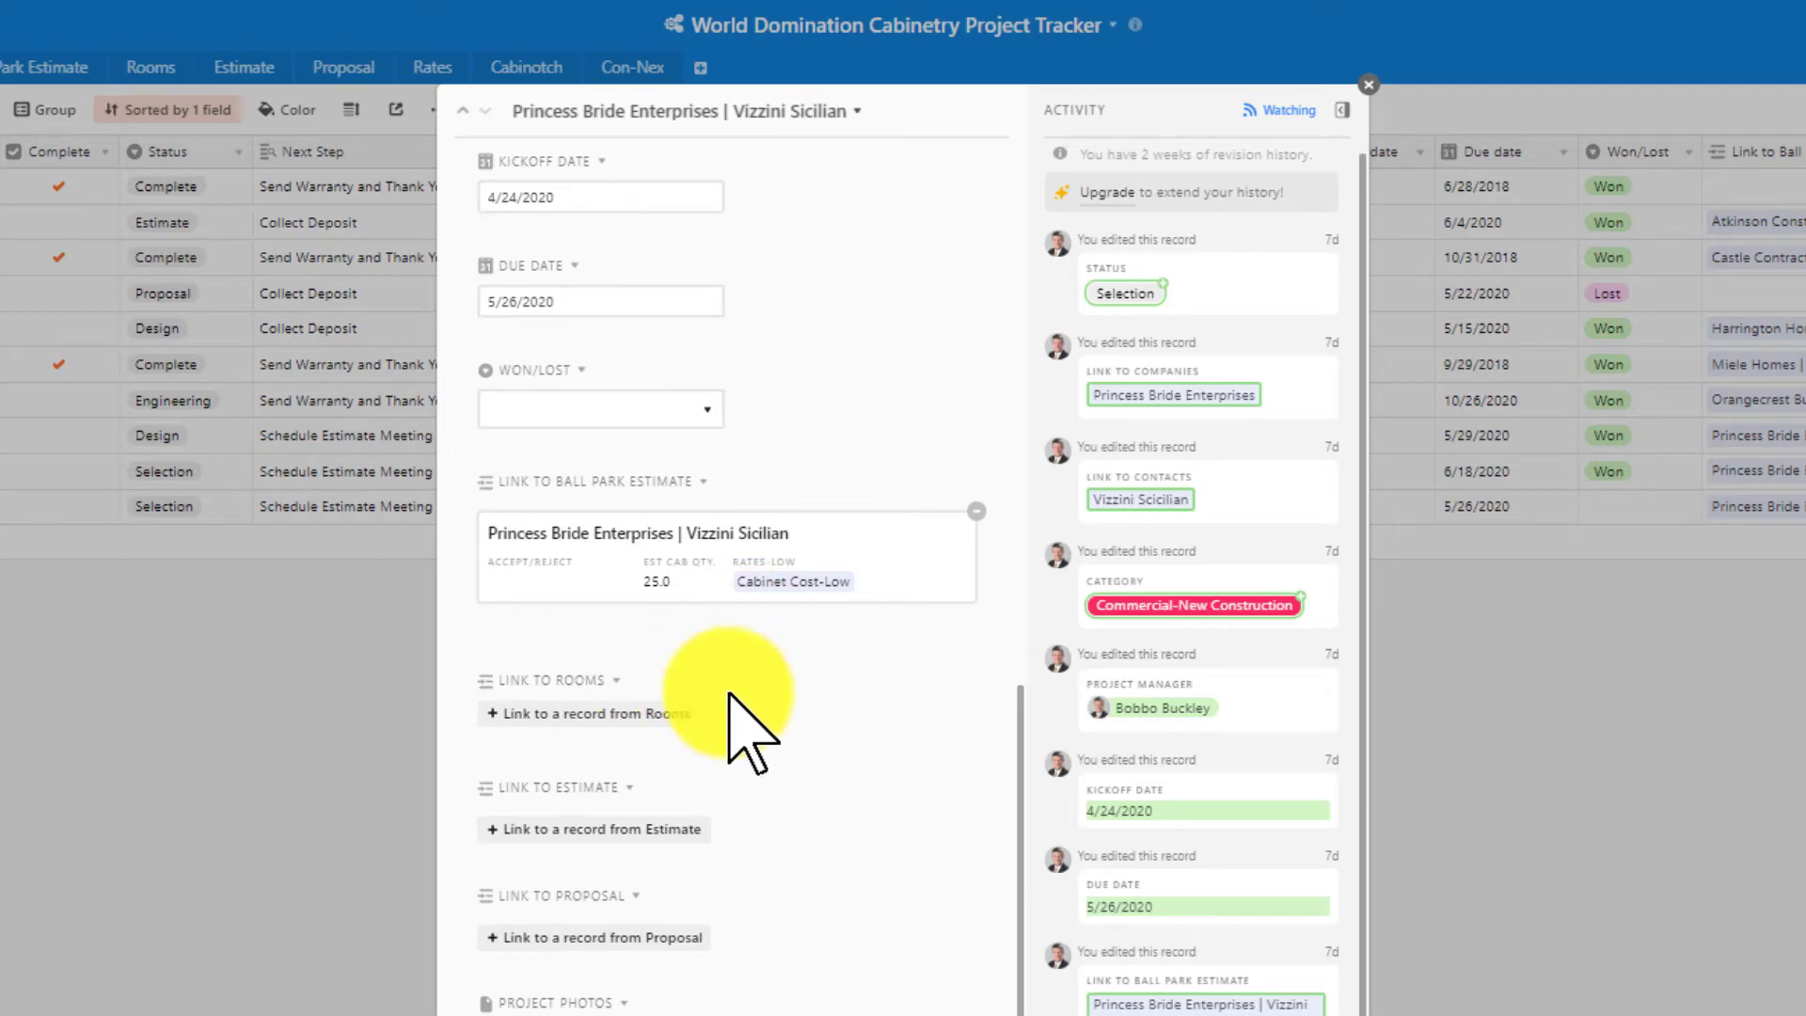
{"action": "scroll", "coordinate": [629, 725], "scroll_direction": "down", "scroll_amount": 1}
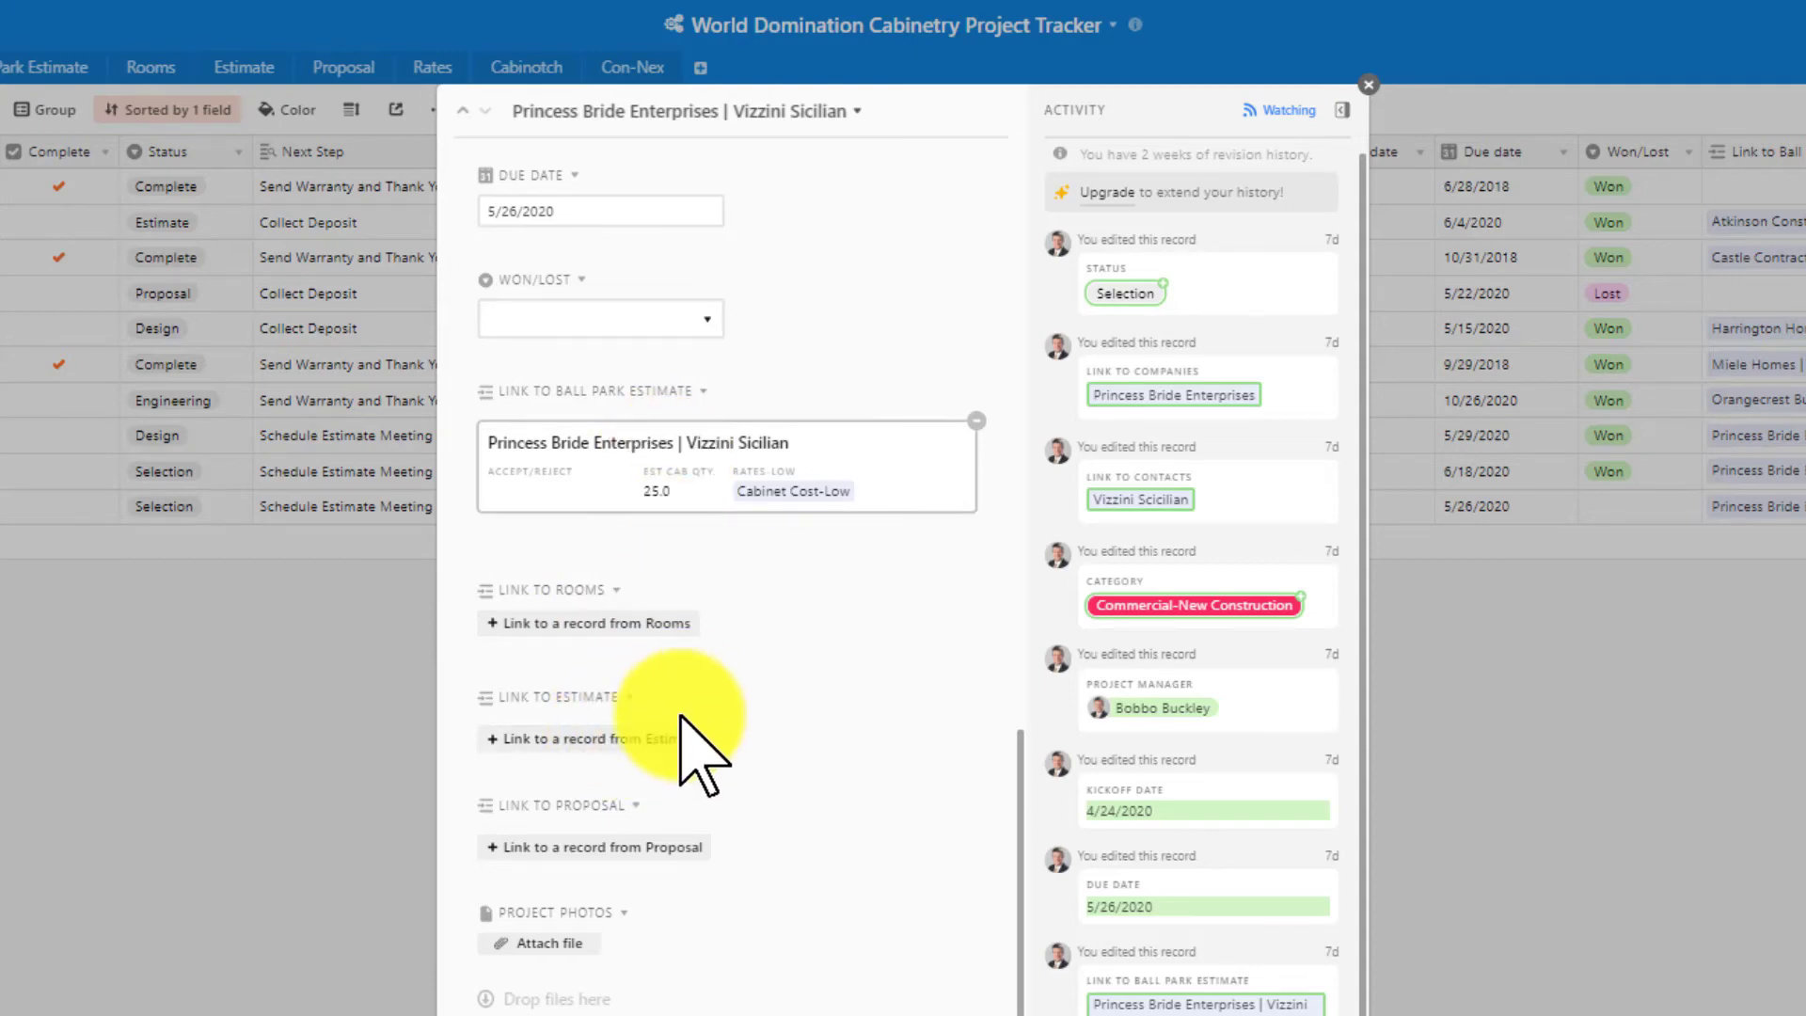
Step: Add a new linked estimate record to the project with an actual cabinet quantity of 23 and an actual estimate of $29,275.32
{"action": "left_click", "coordinate": [656, 740]}
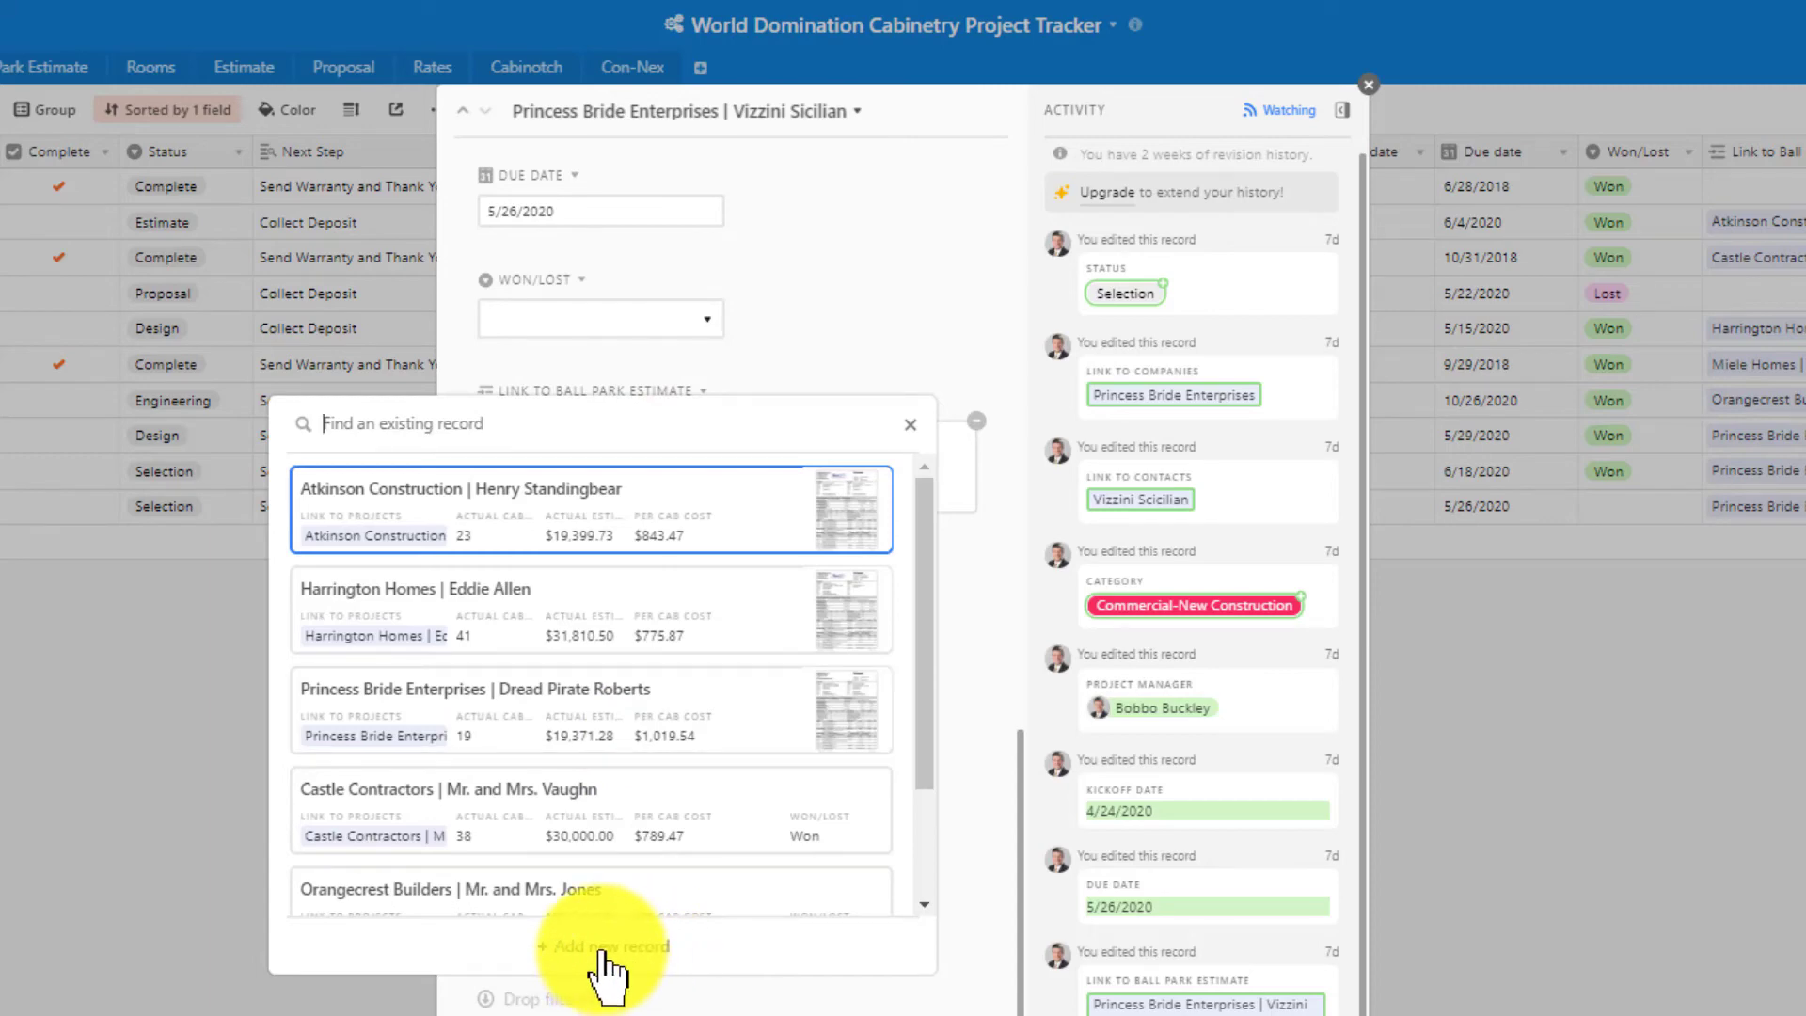
{"action": "left_click", "coordinate": [603, 949]}
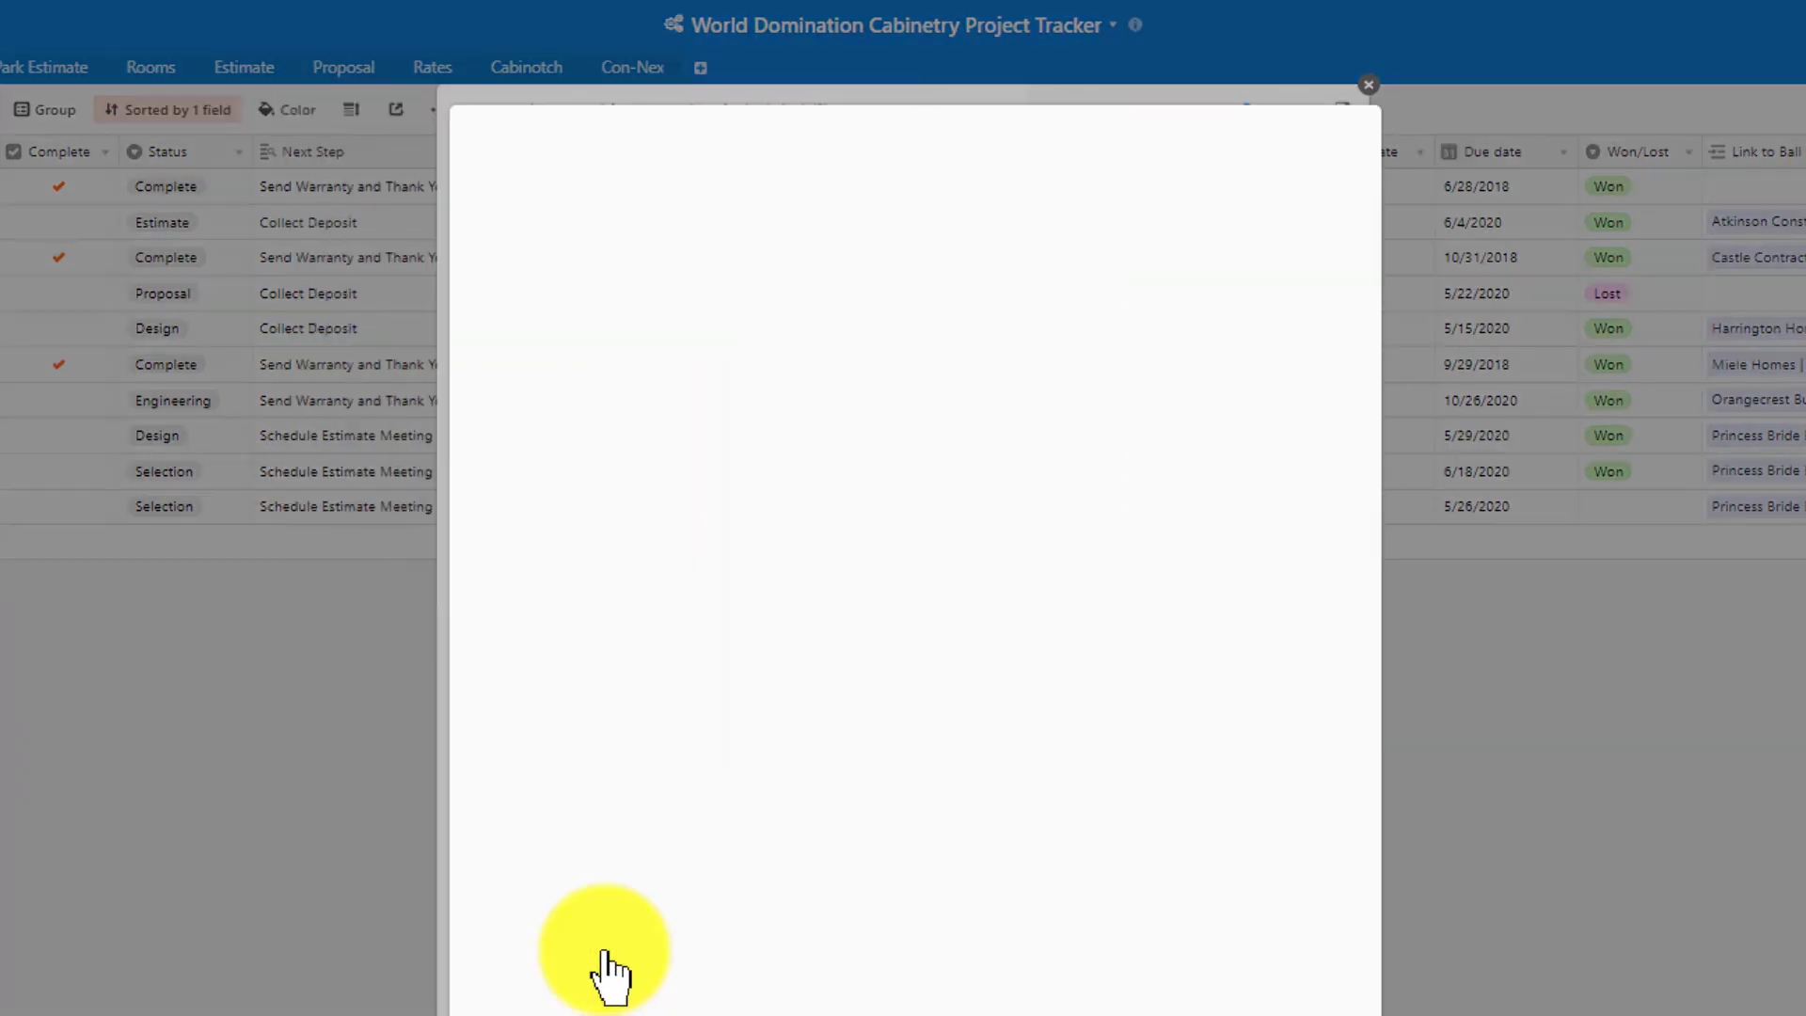
{"action": "left_click", "coordinate": [615, 616]}
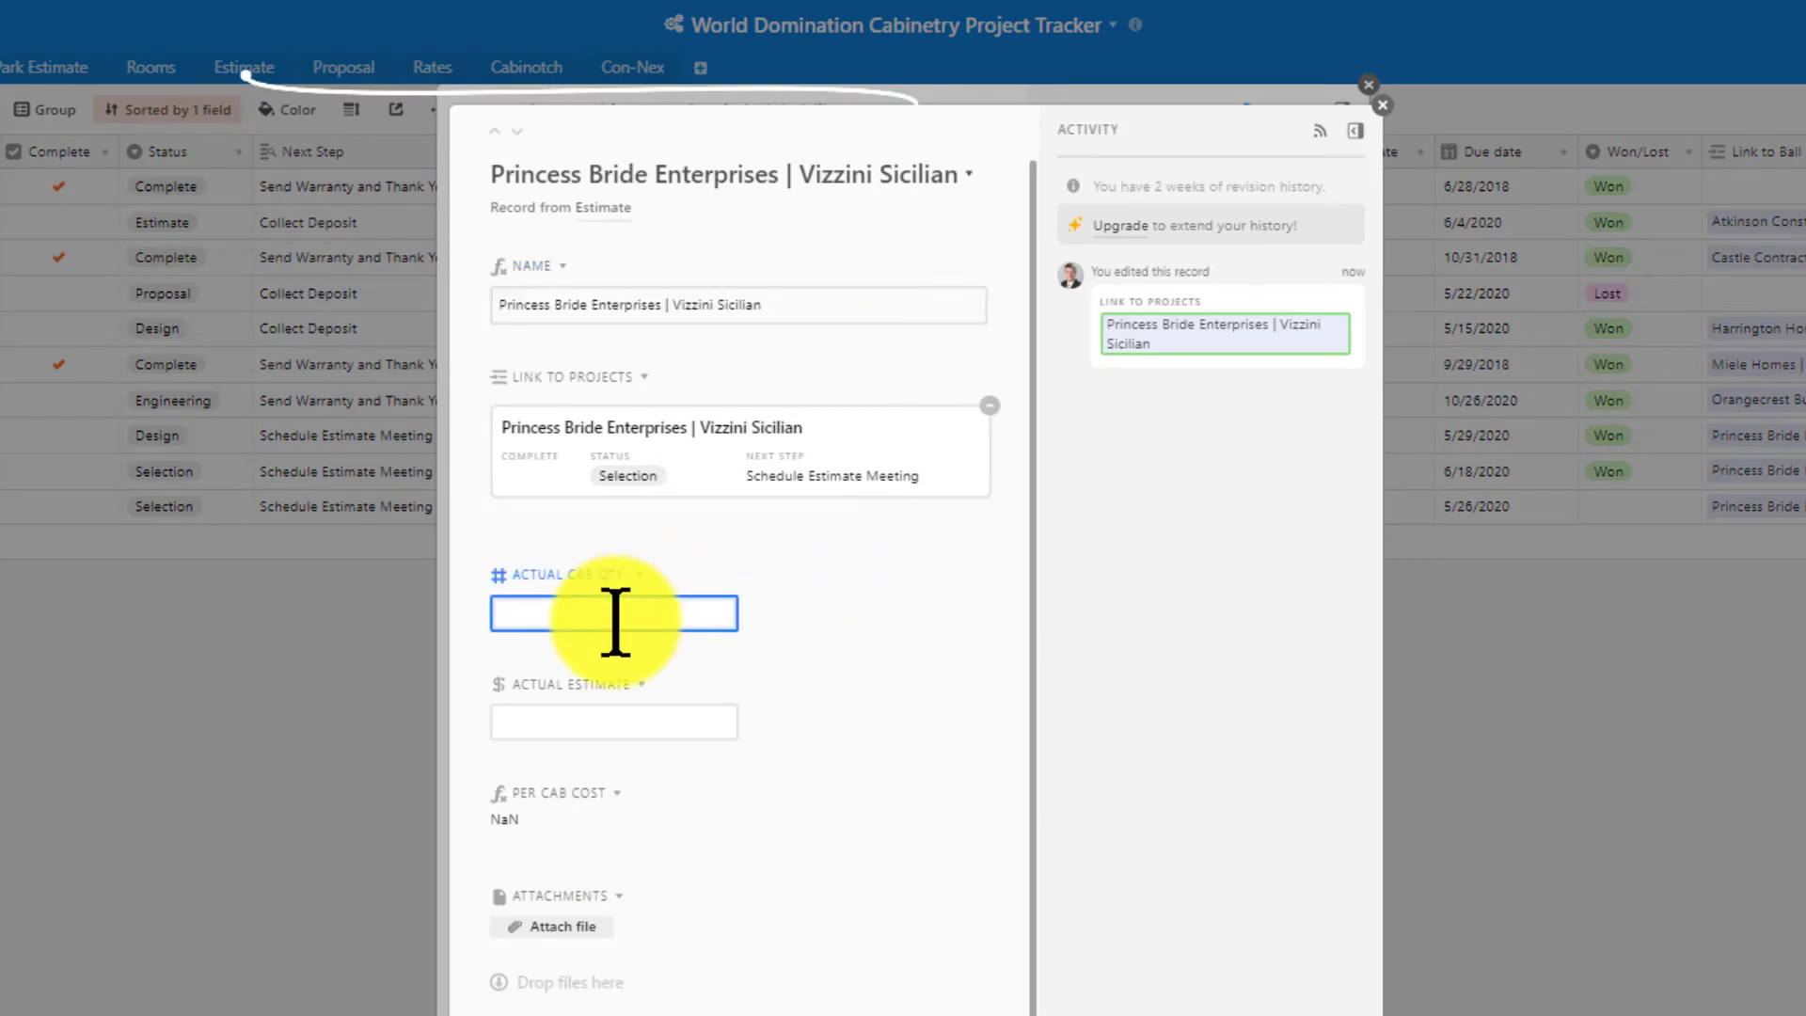
{"action": "left_click", "coordinate": [591, 723]}
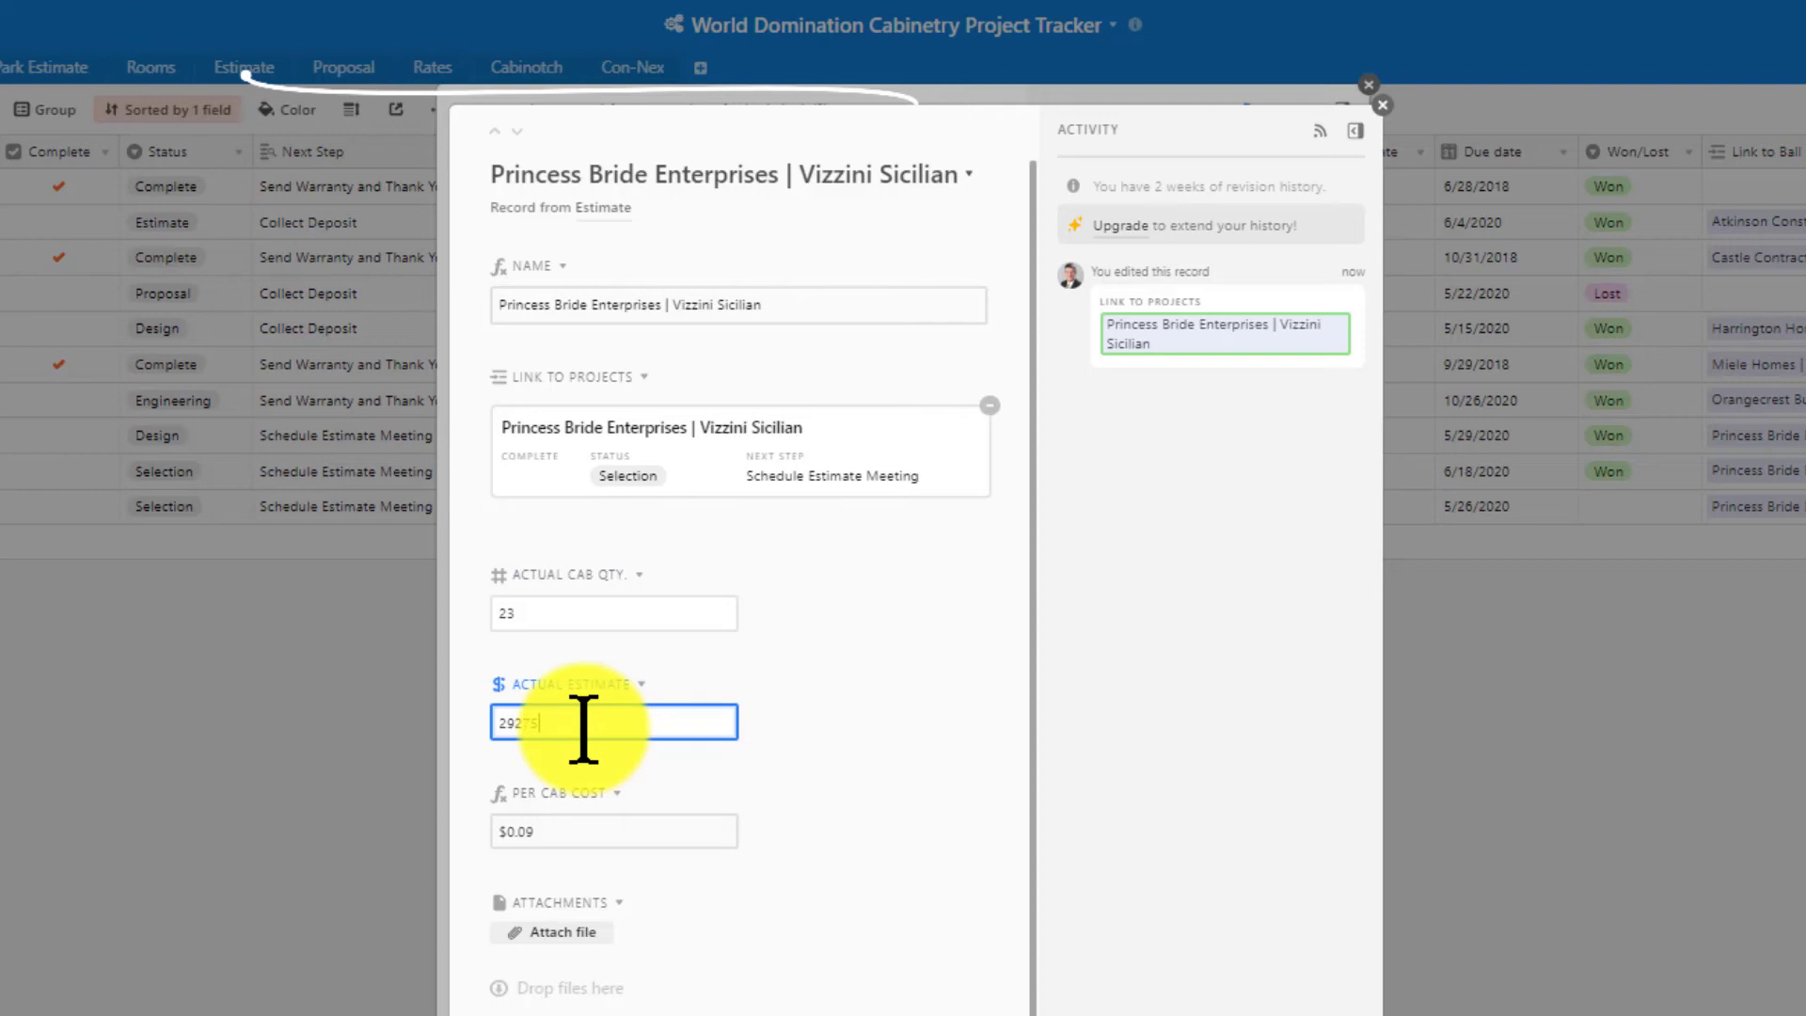
{"action": "type", "text": "29275.32"}
{"action": "key", "text": "Tab"}
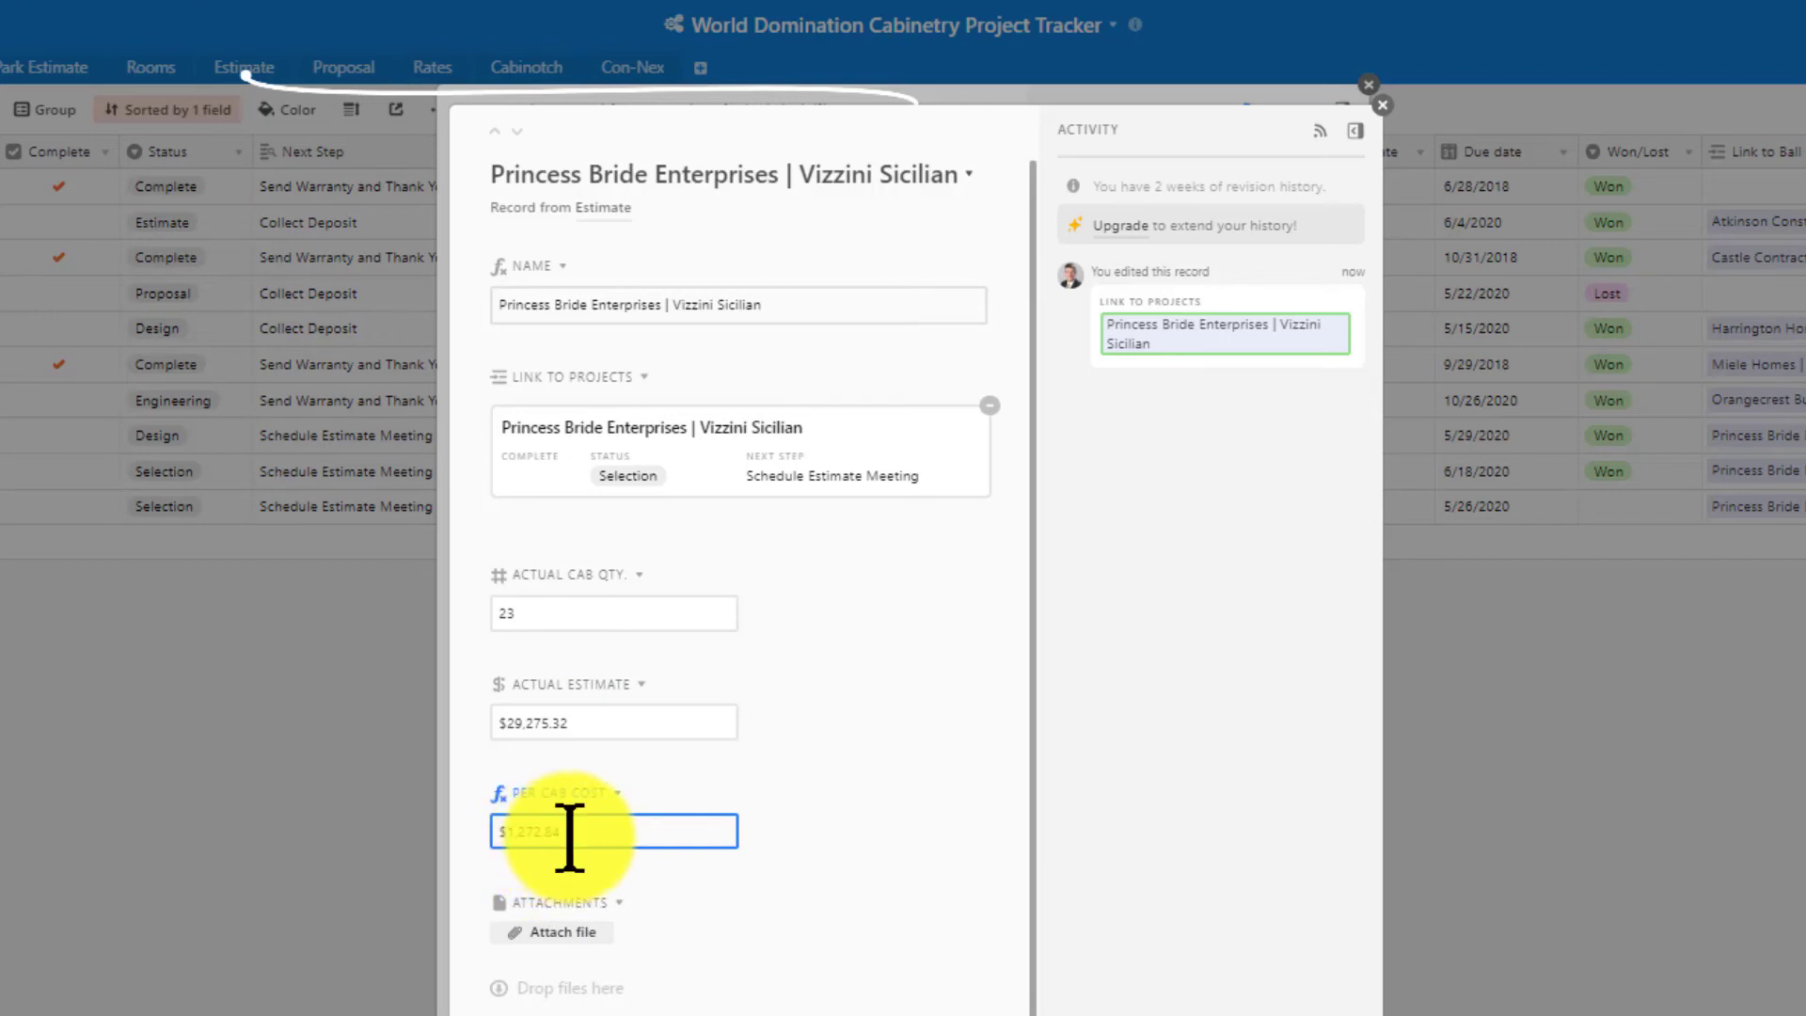
Step: Attach the Princess Bride Enterprises Estimate-REV-01 PDF from the Desktop to the new estimate record
{"action": "scroll", "coordinate": [753, 847], "scroll_direction": "down", "scroll_amount": 2}
{"action": "scroll", "coordinate": [744, 870], "scroll_direction": "down", "scroll_amount": 1}
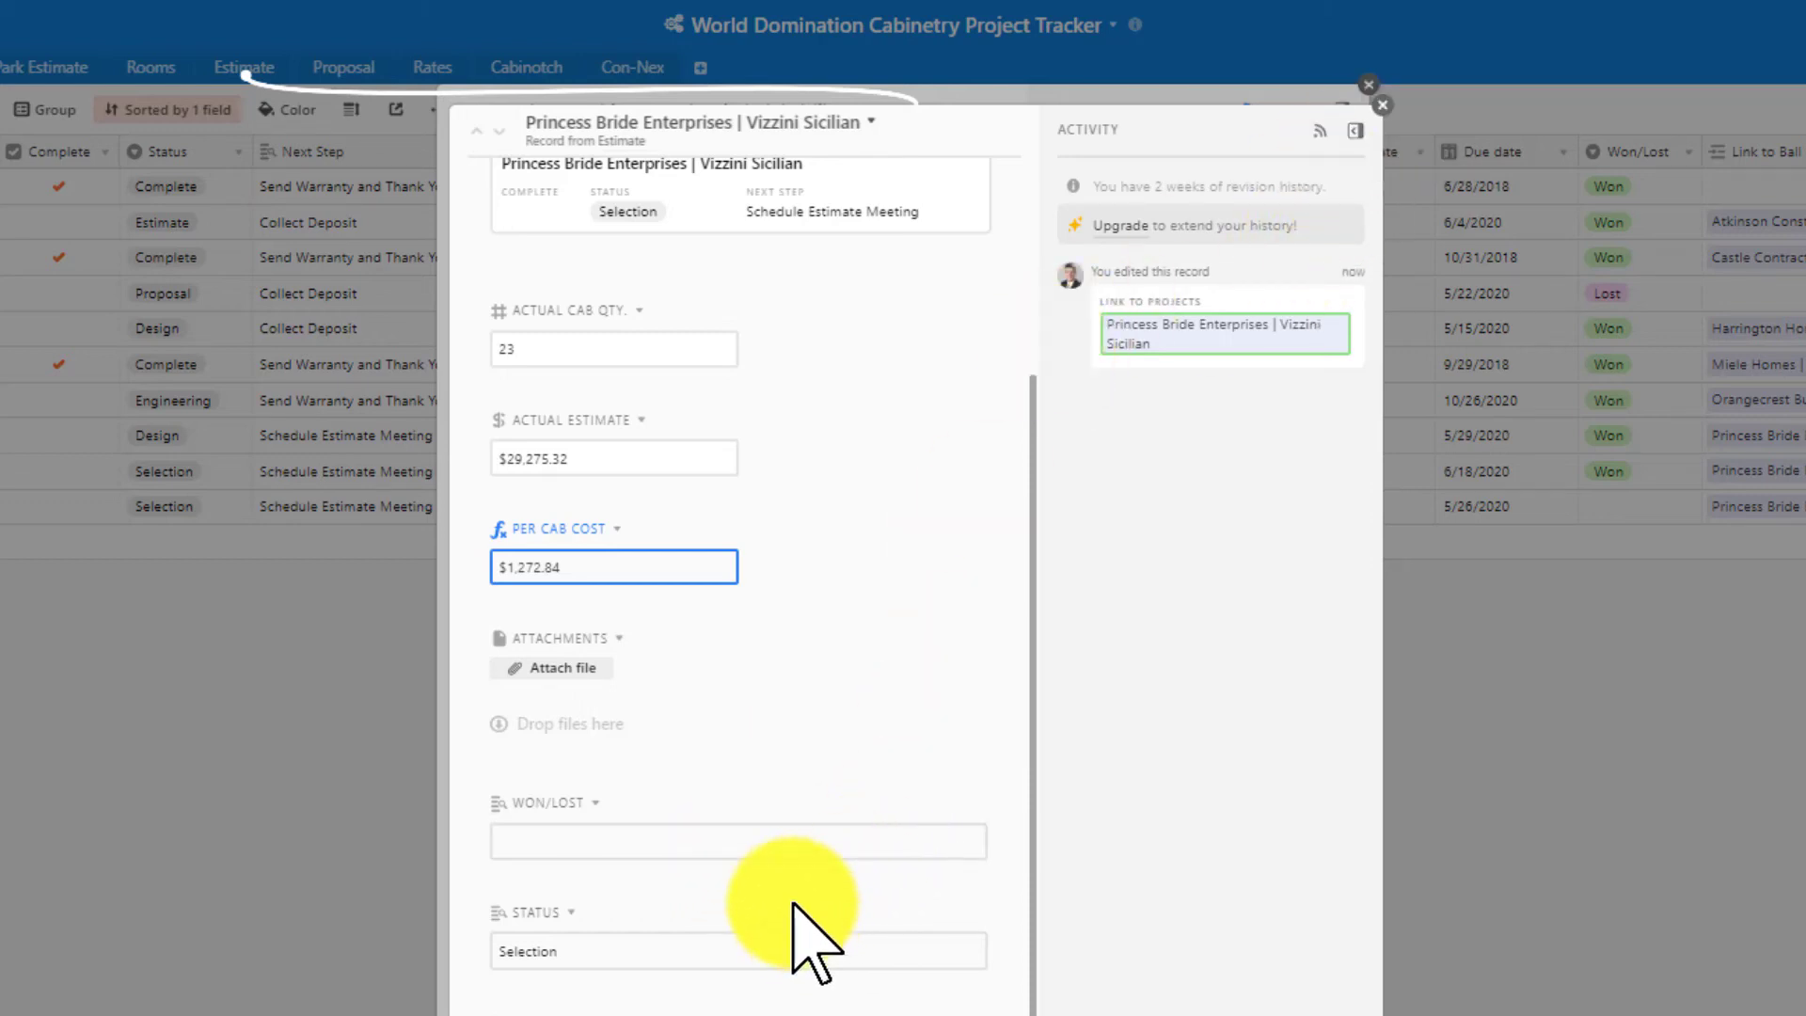
{"action": "left_click", "coordinate": [558, 669]}
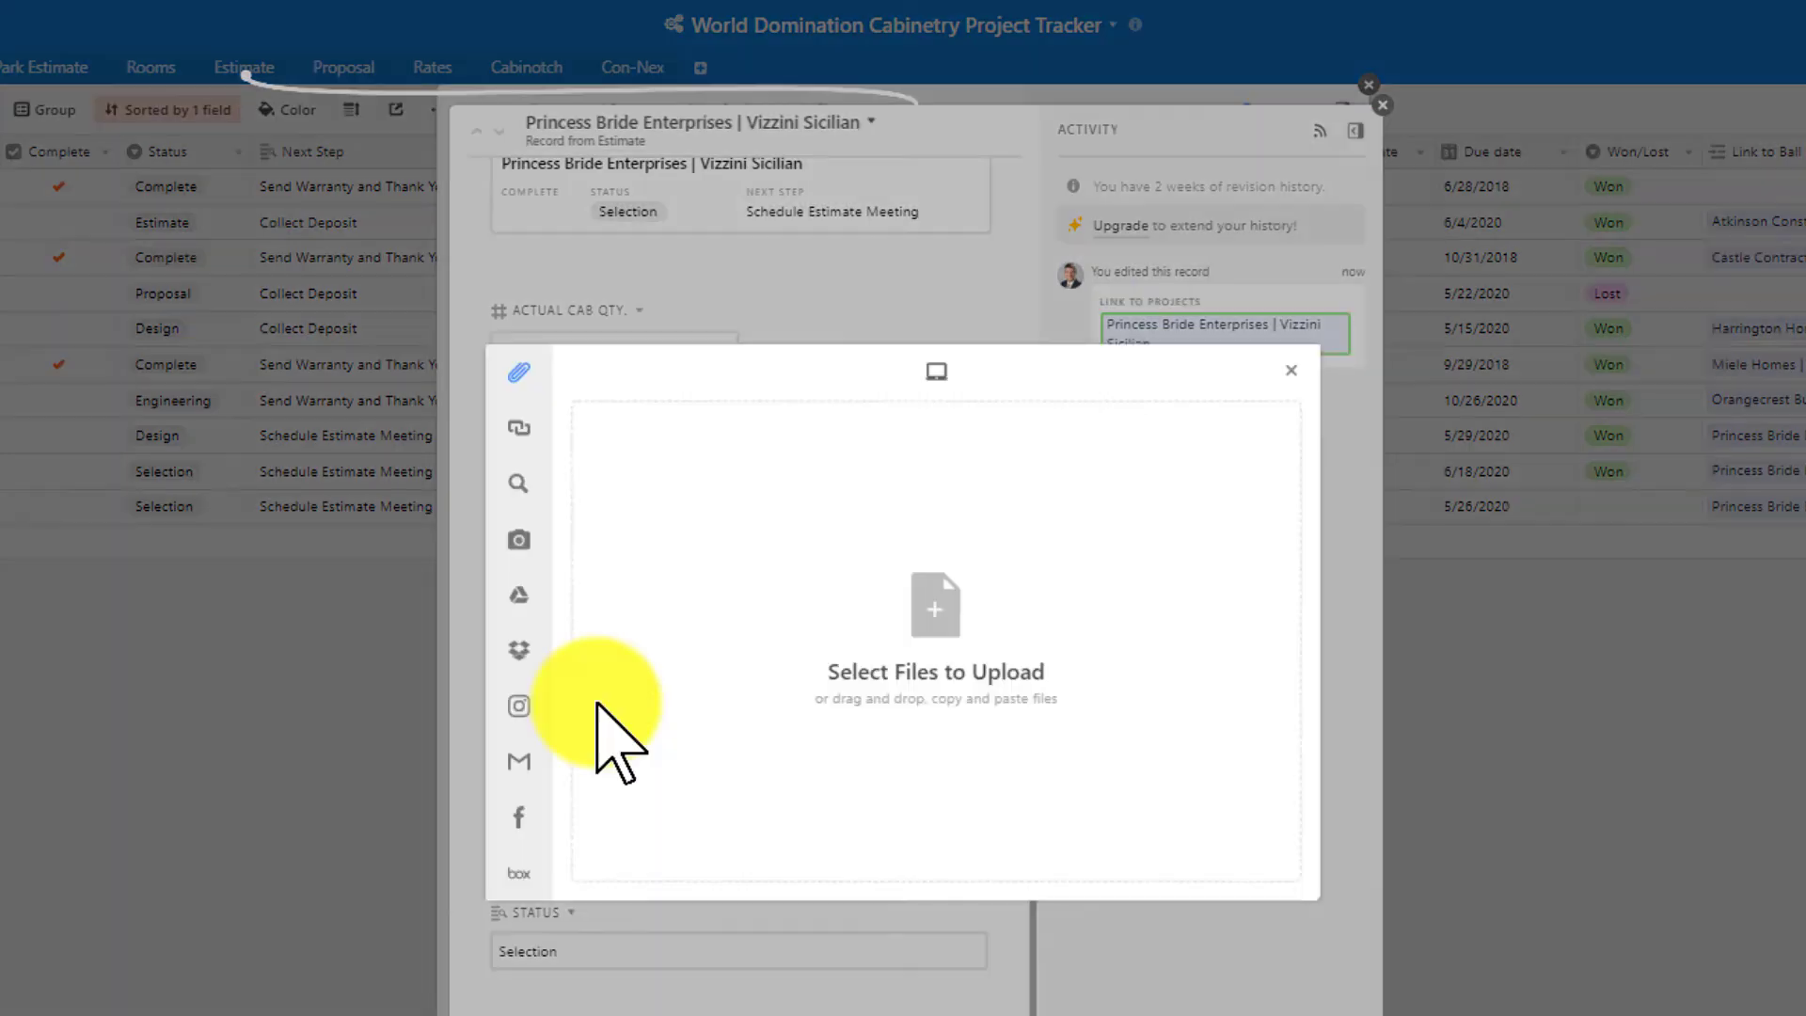
{"action": "left_click", "coordinate": [931, 626]}
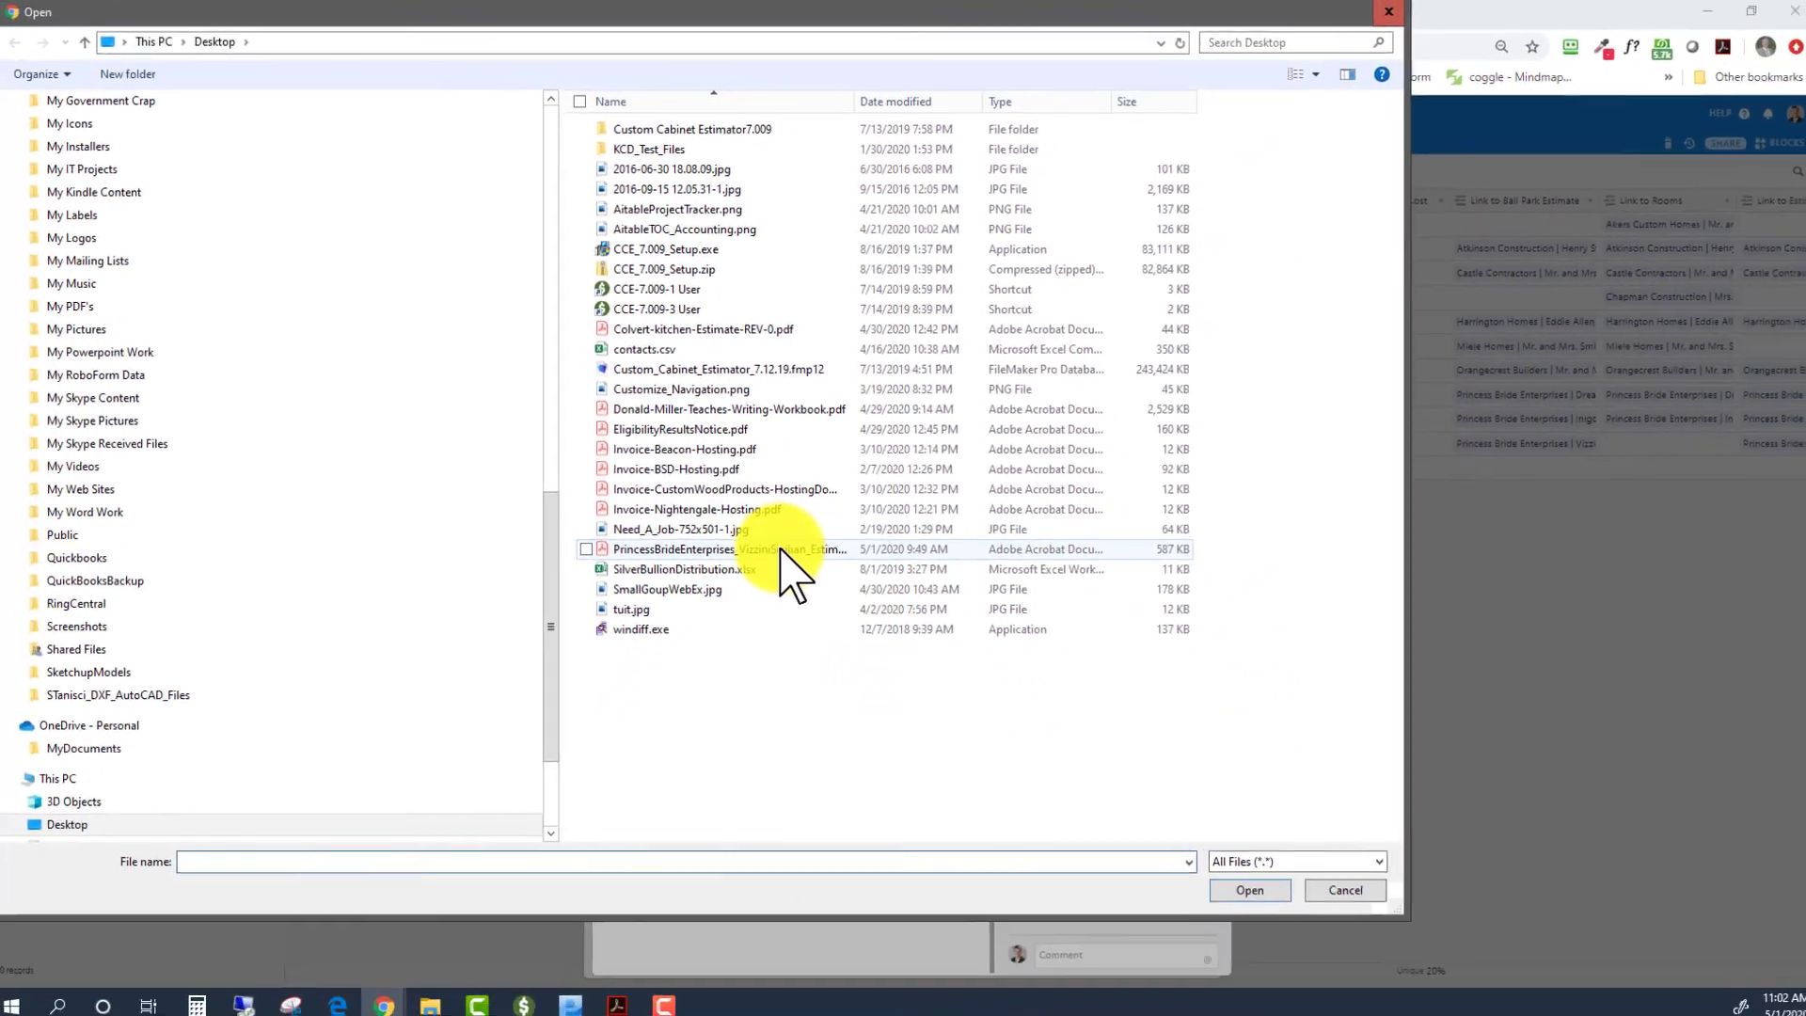
{"action": "left_click", "coordinate": [780, 549]}
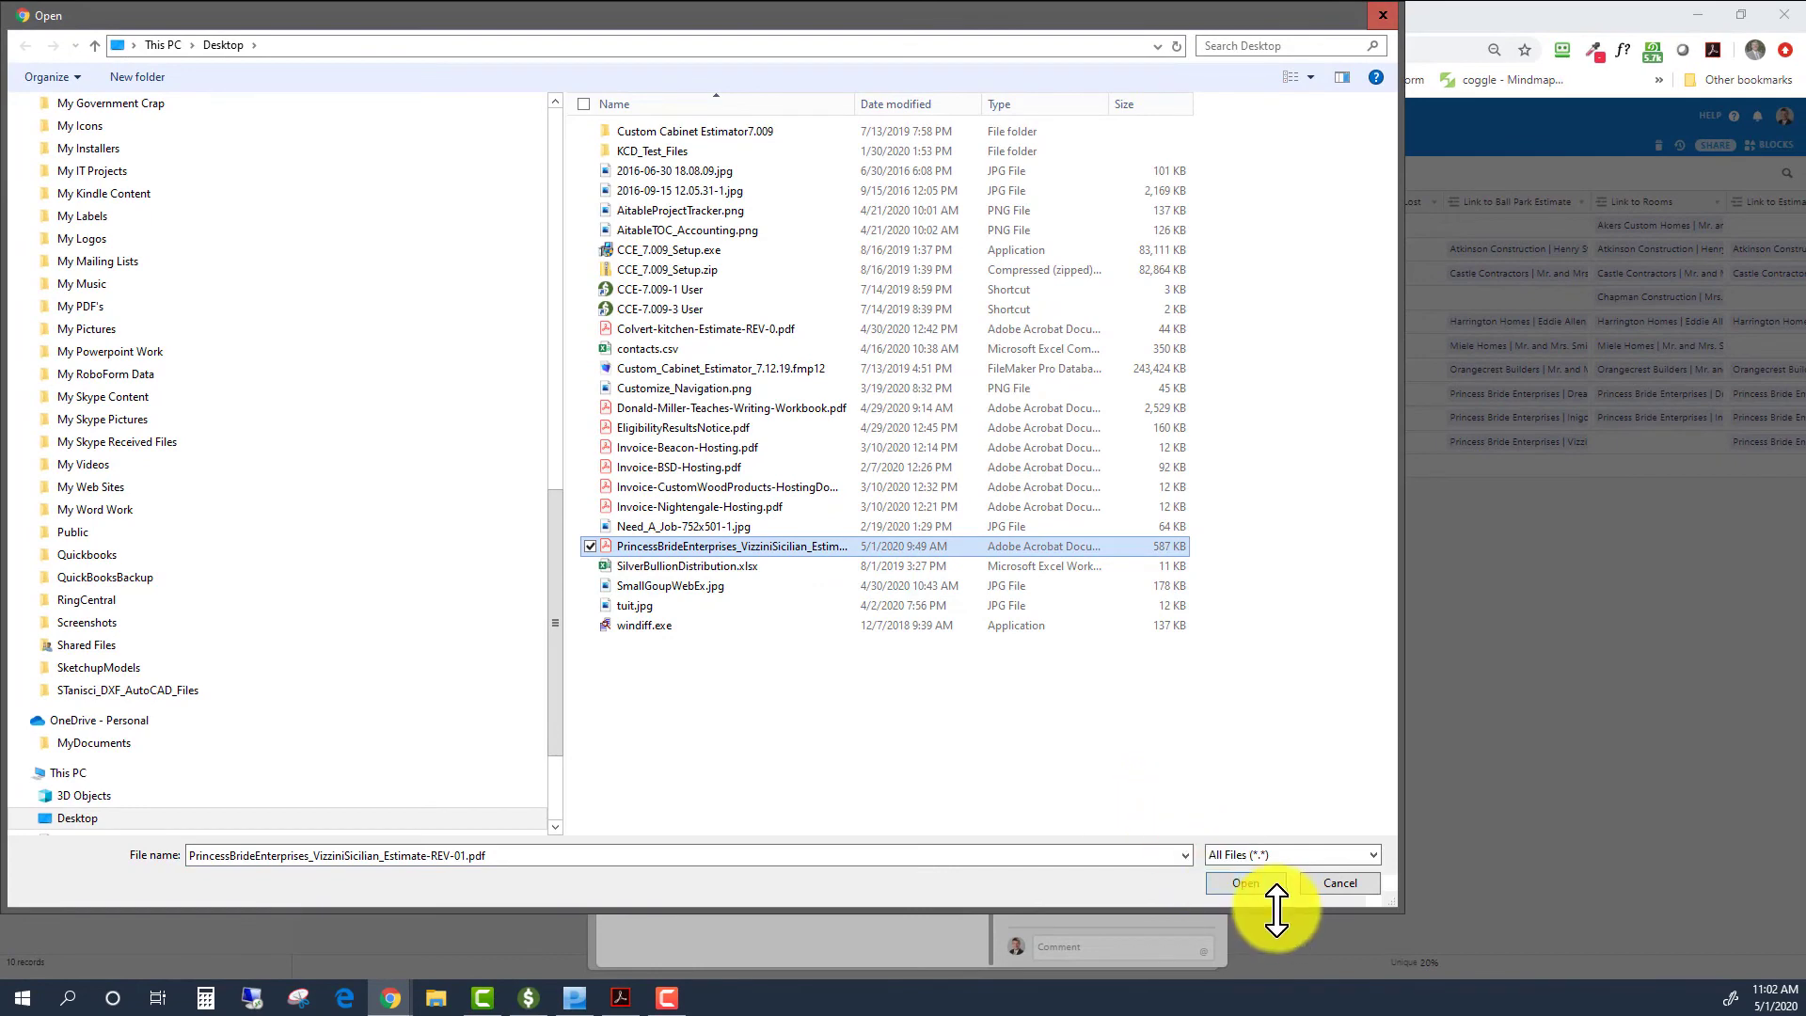
{"action": "left_click", "coordinate": [1250, 882]}
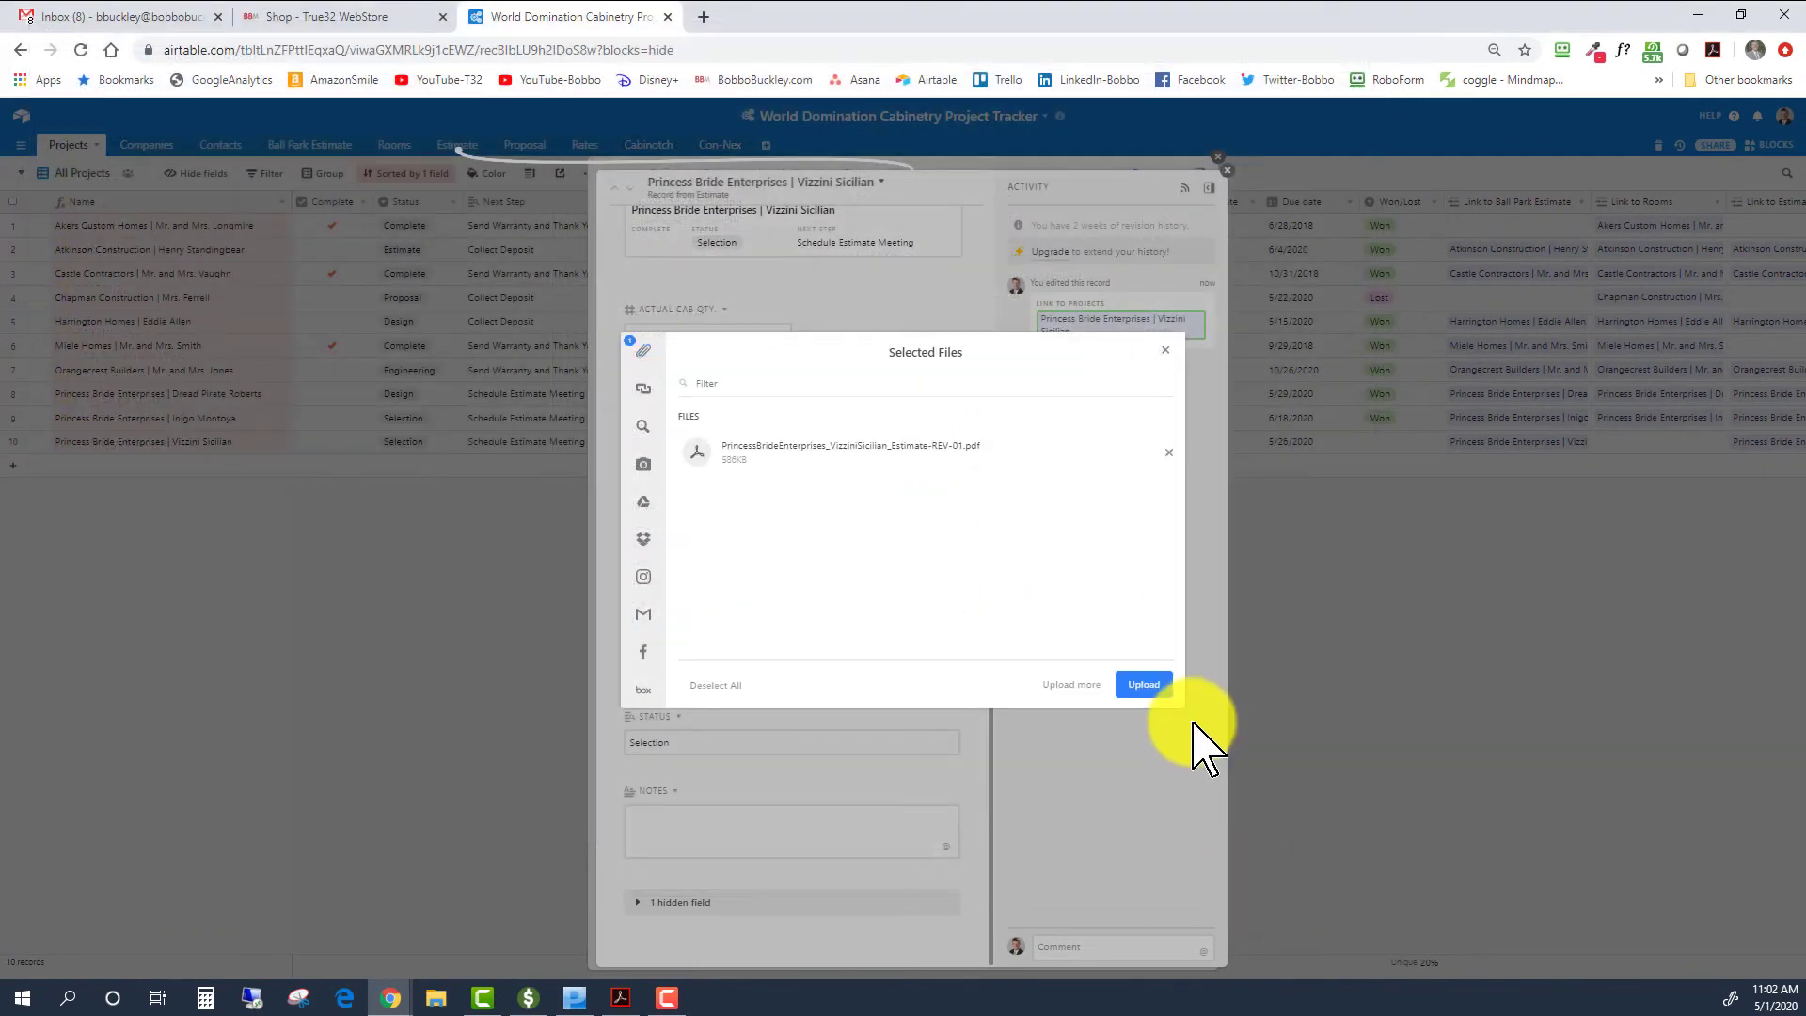
{"action": "left_click", "coordinate": [1148, 689]}
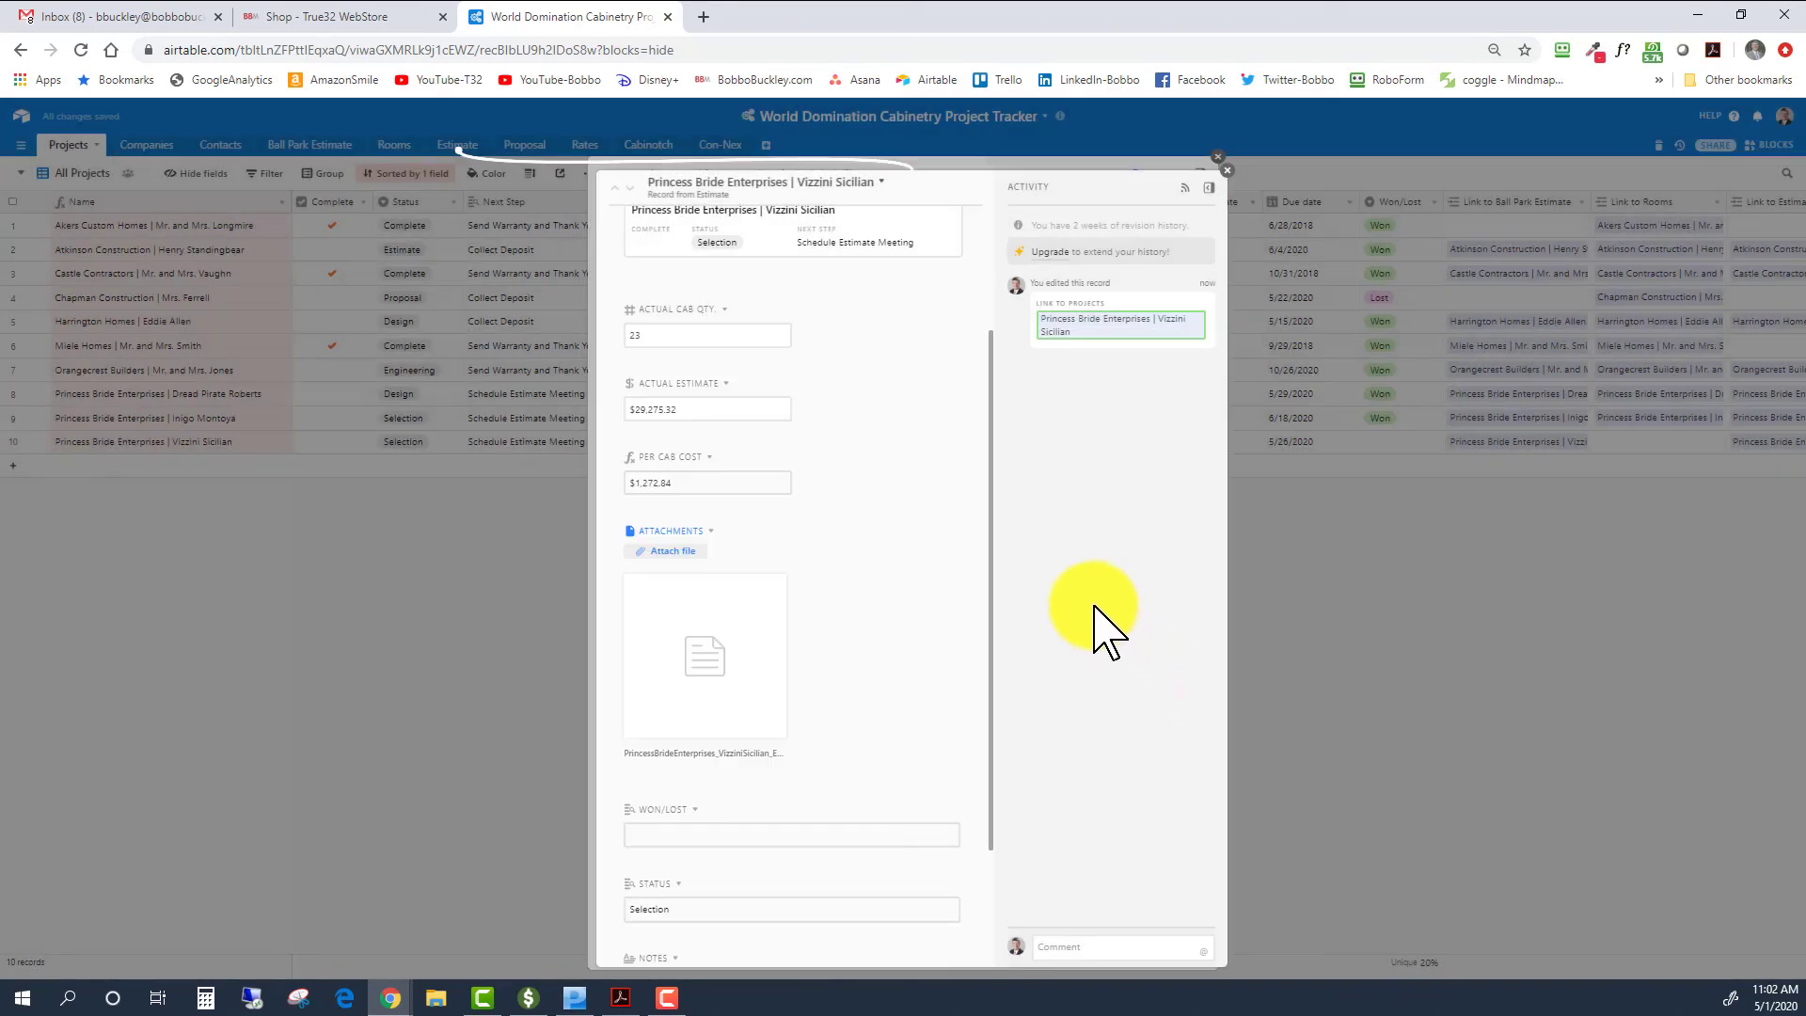
Step: Preview the attached estimate PDF, look through its room details and itemized lists, and return to the projects table
{"action": "left_click", "coordinate": [719, 677]}
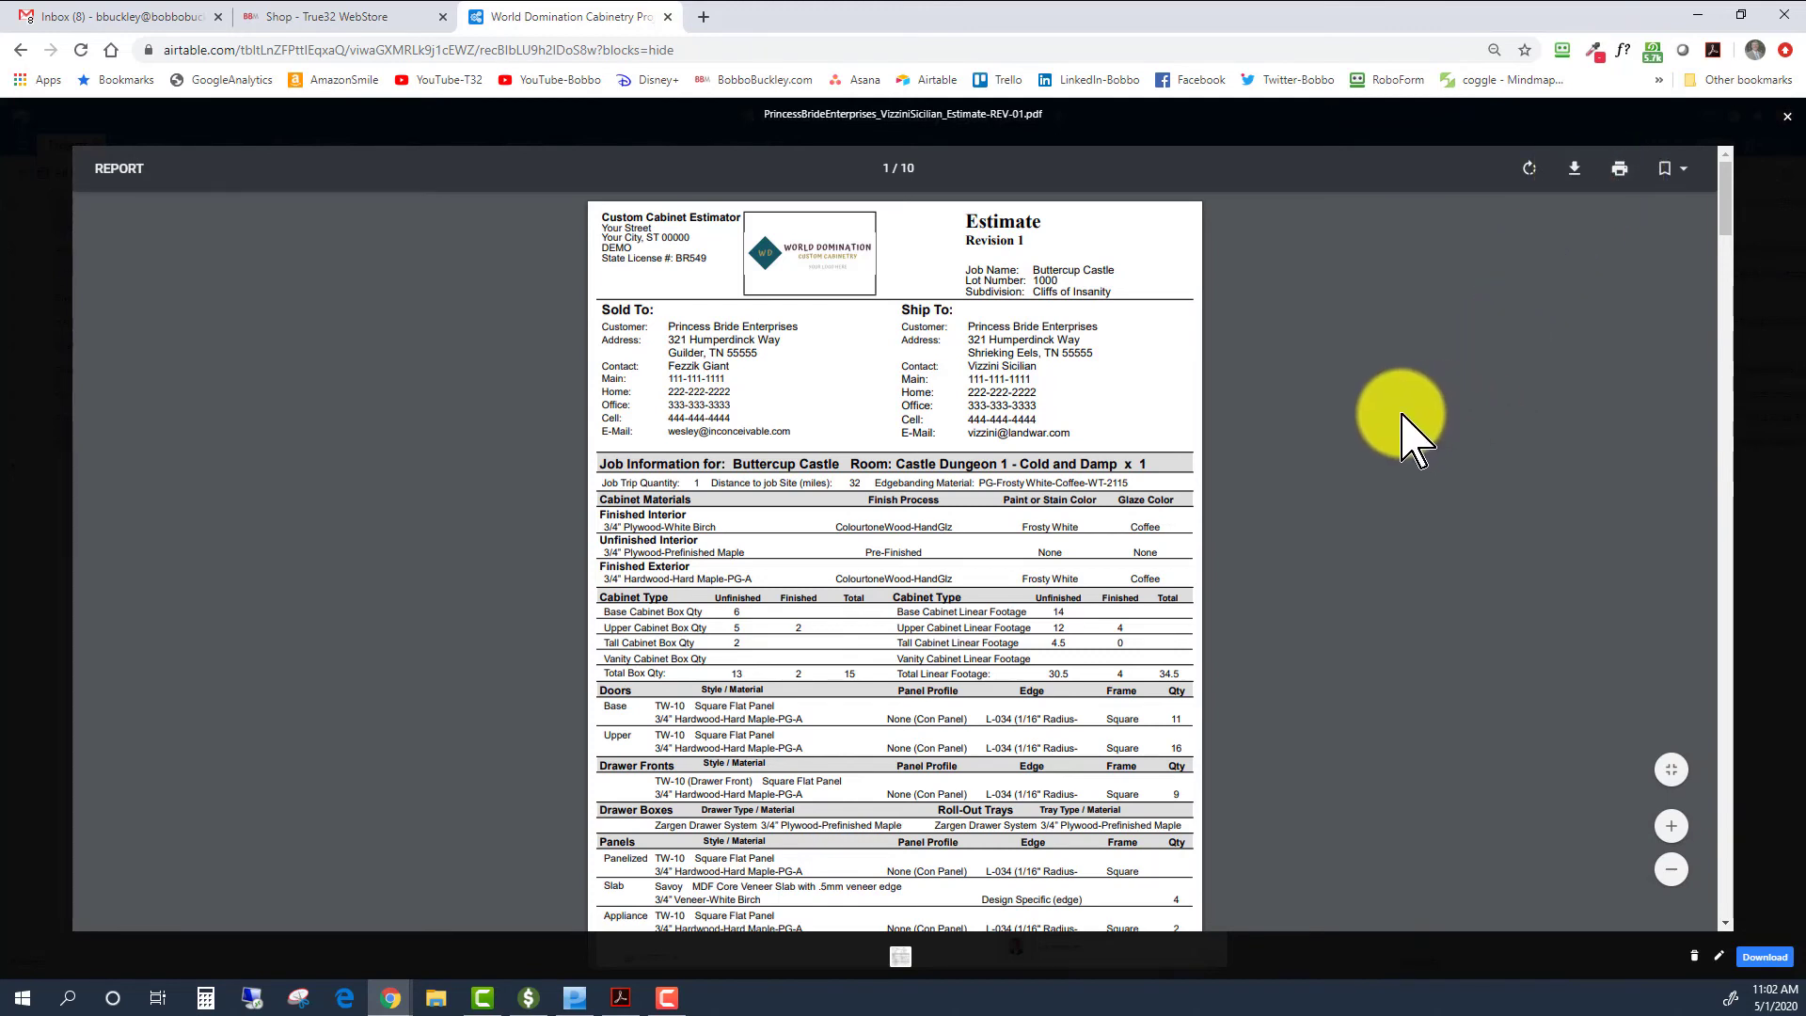
{"action": "scroll", "coordinate": [968, 508], "scroll_direction": "down", "scroll_amount": 3}
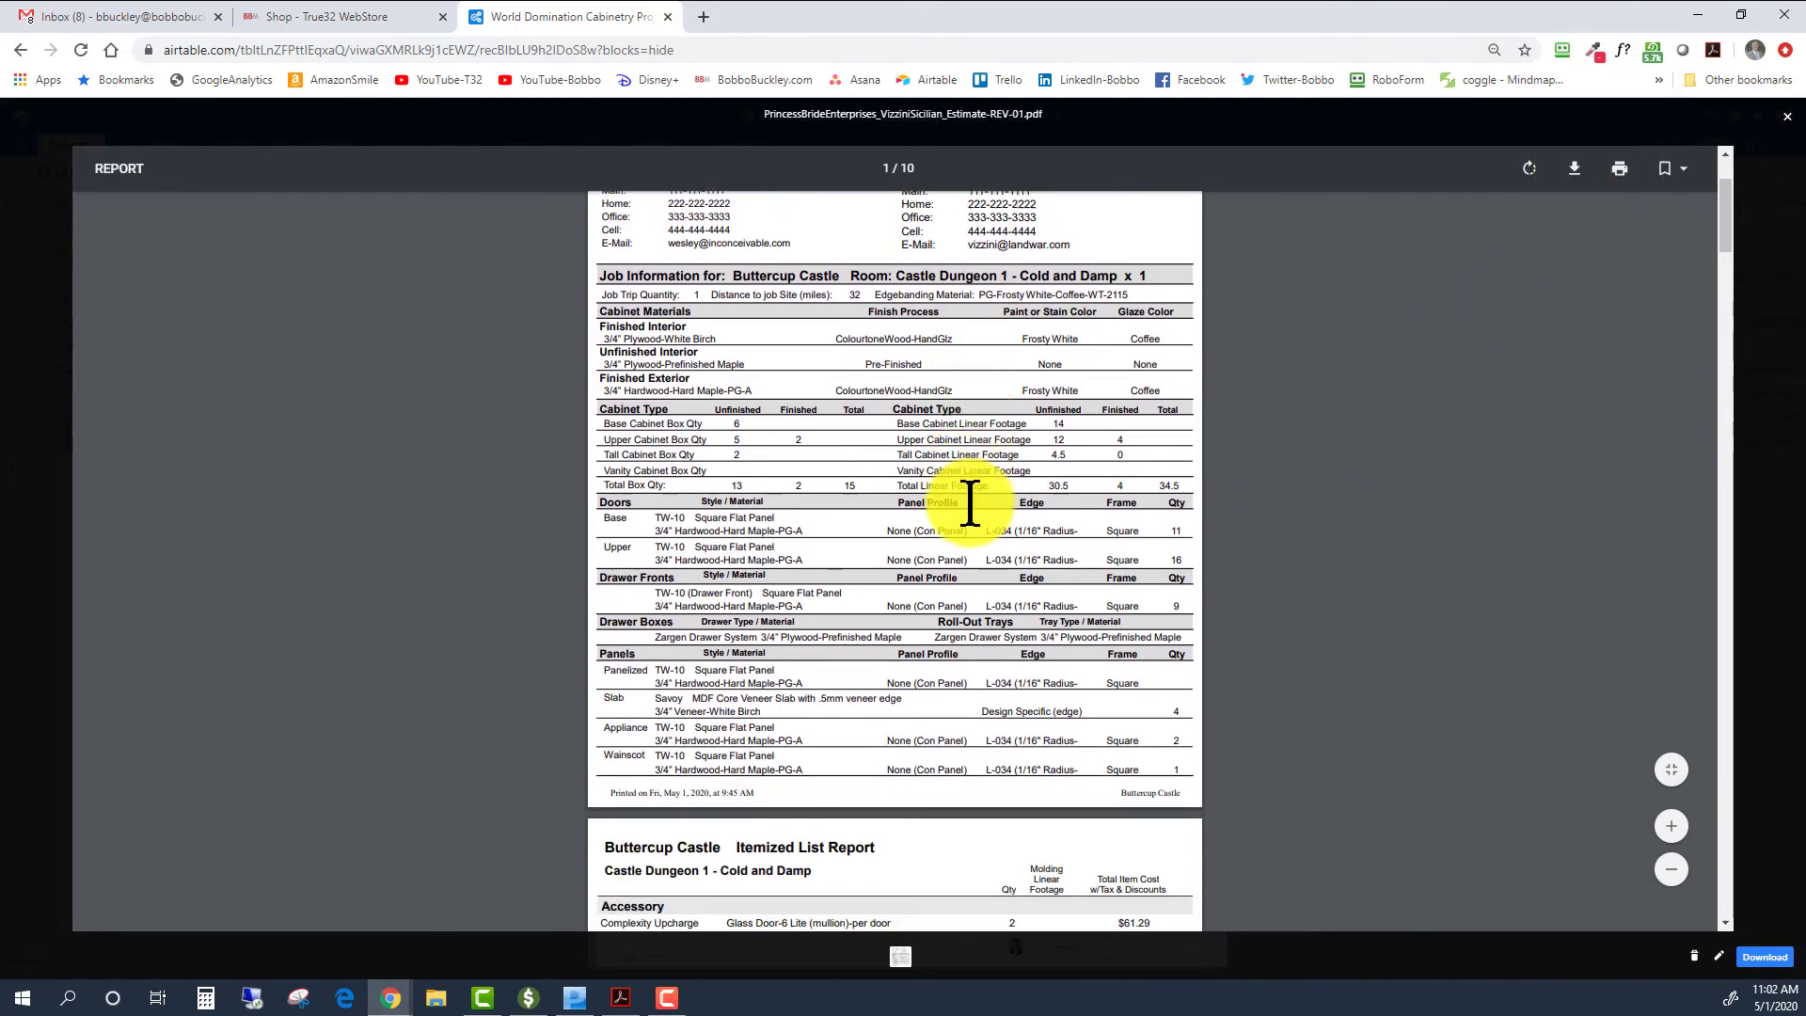
{"action": "scroll", "coordinate": [970, 505], "scroll_direction": "down", "scroll_amount": 2}
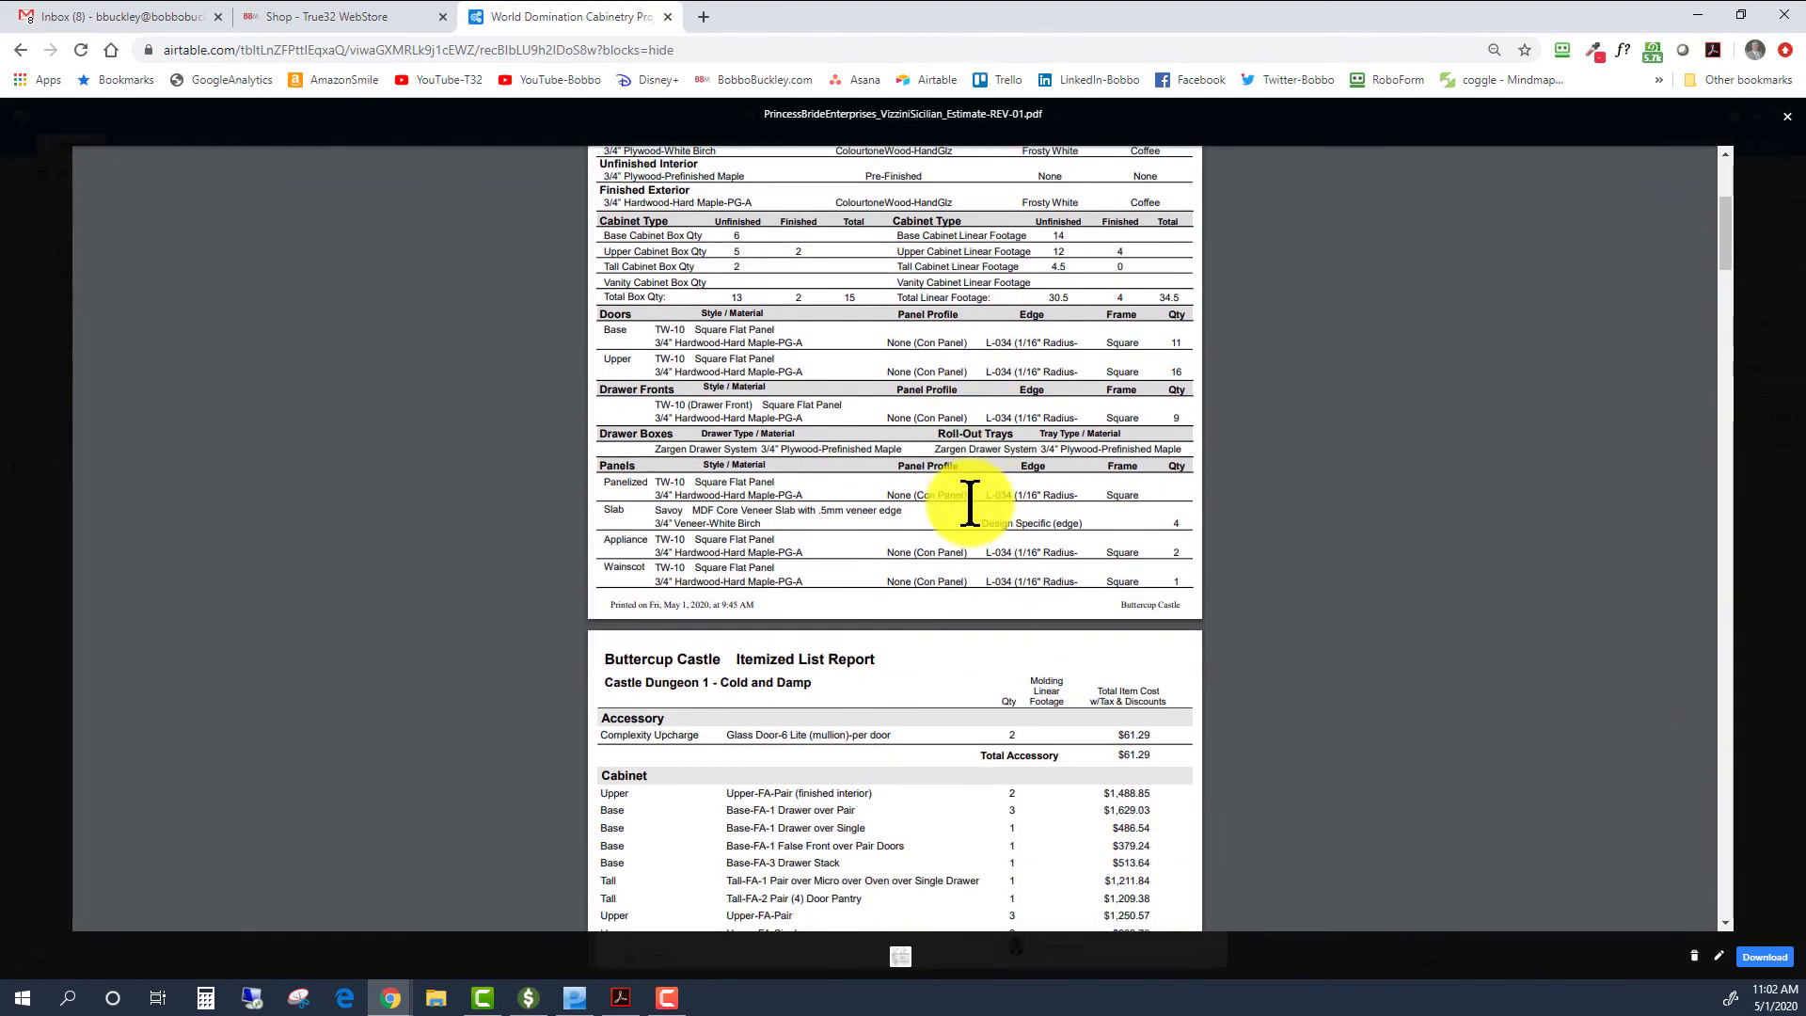
{"action": "scroll", "coordinate": [970, 506], "scroll_direction": "up", "scroll_amount": 5}
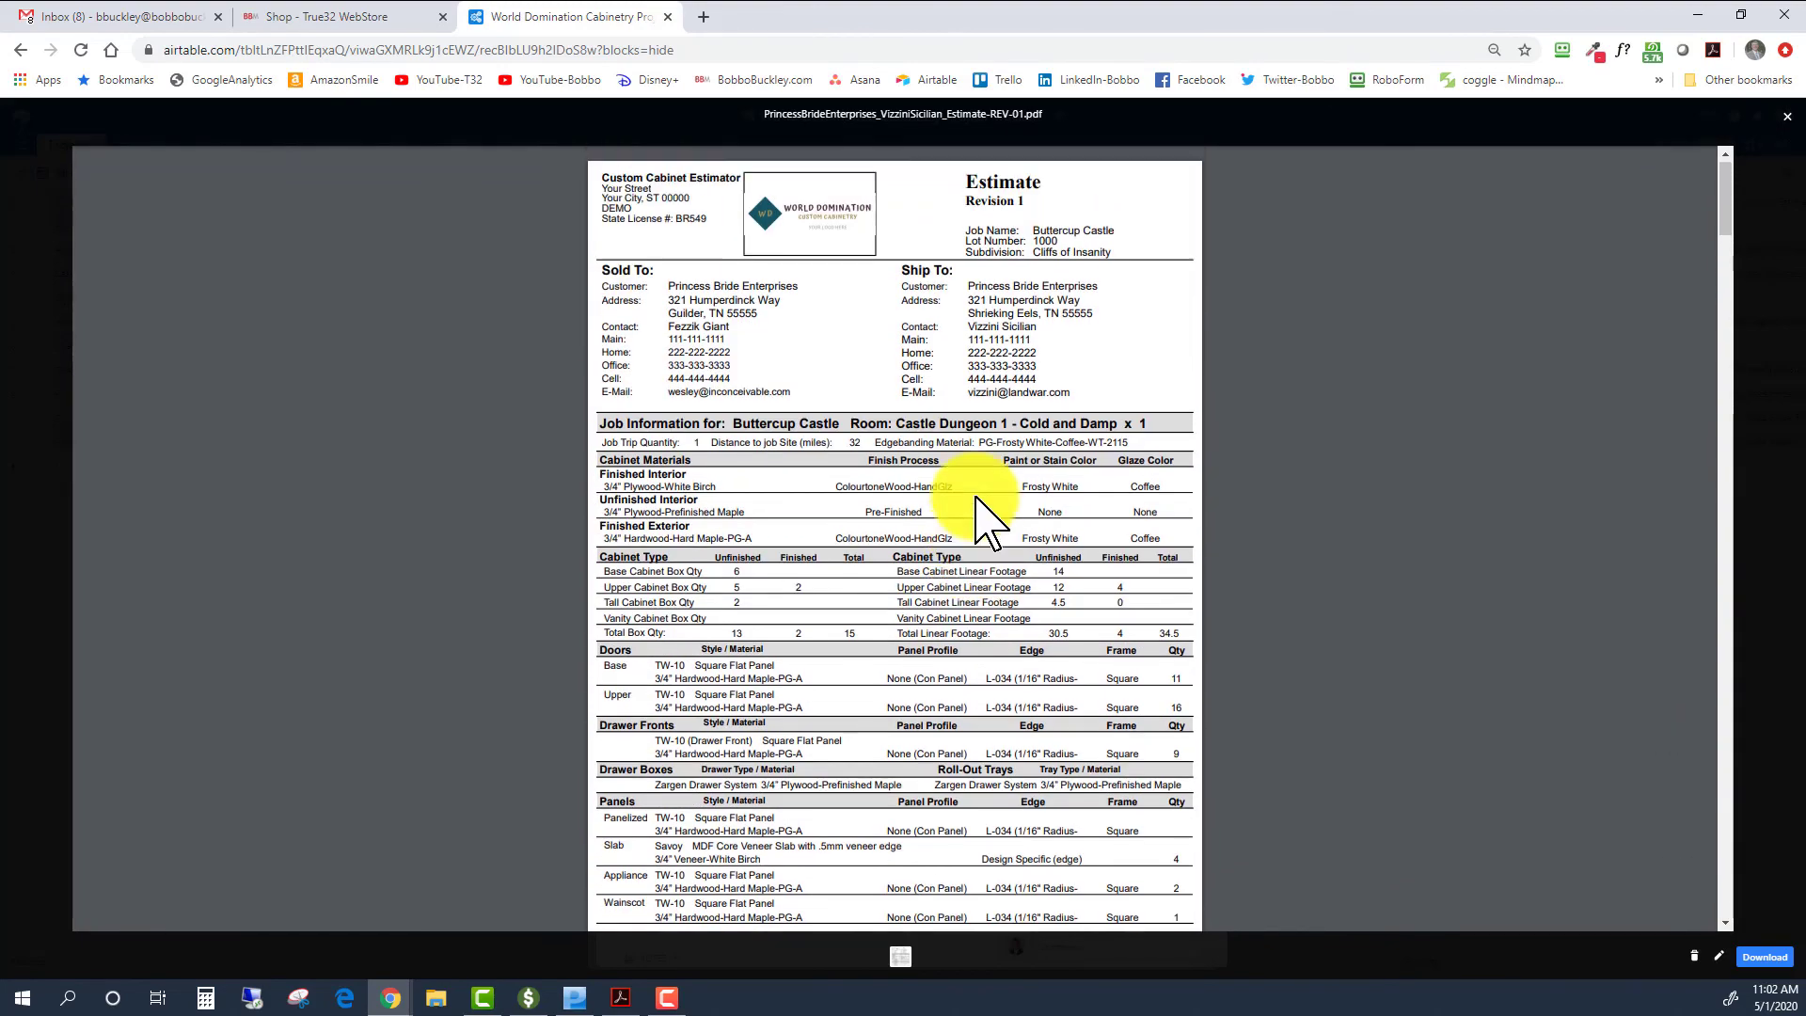
{"action": "scroll", "coordinate": [973, 502], "scroll_direction": "down", "scroll_amount": 5}
{"action": "scroll", "coordinate": [975, 498], "scroll_direction": "down", "scroll_amount": 20}
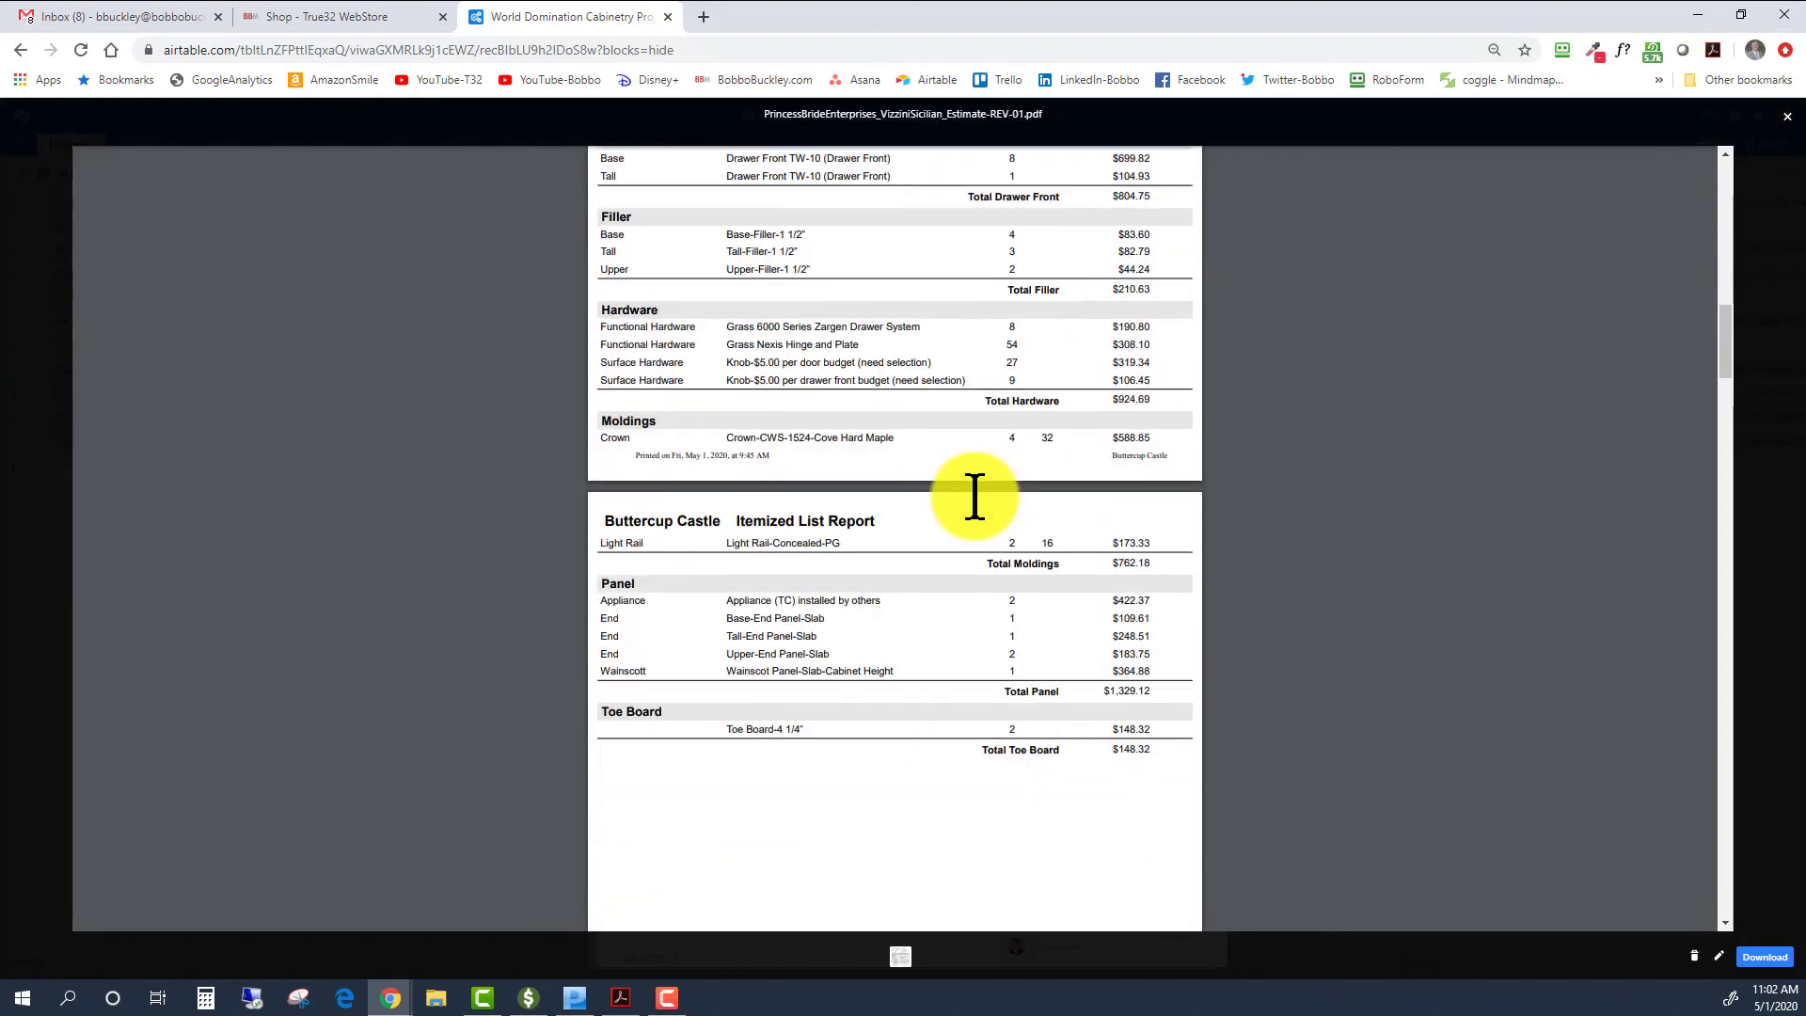
{"action": "scroll", "coordinate": [975, 497], "scroll_direction": "down", "scroll_amount": 20}
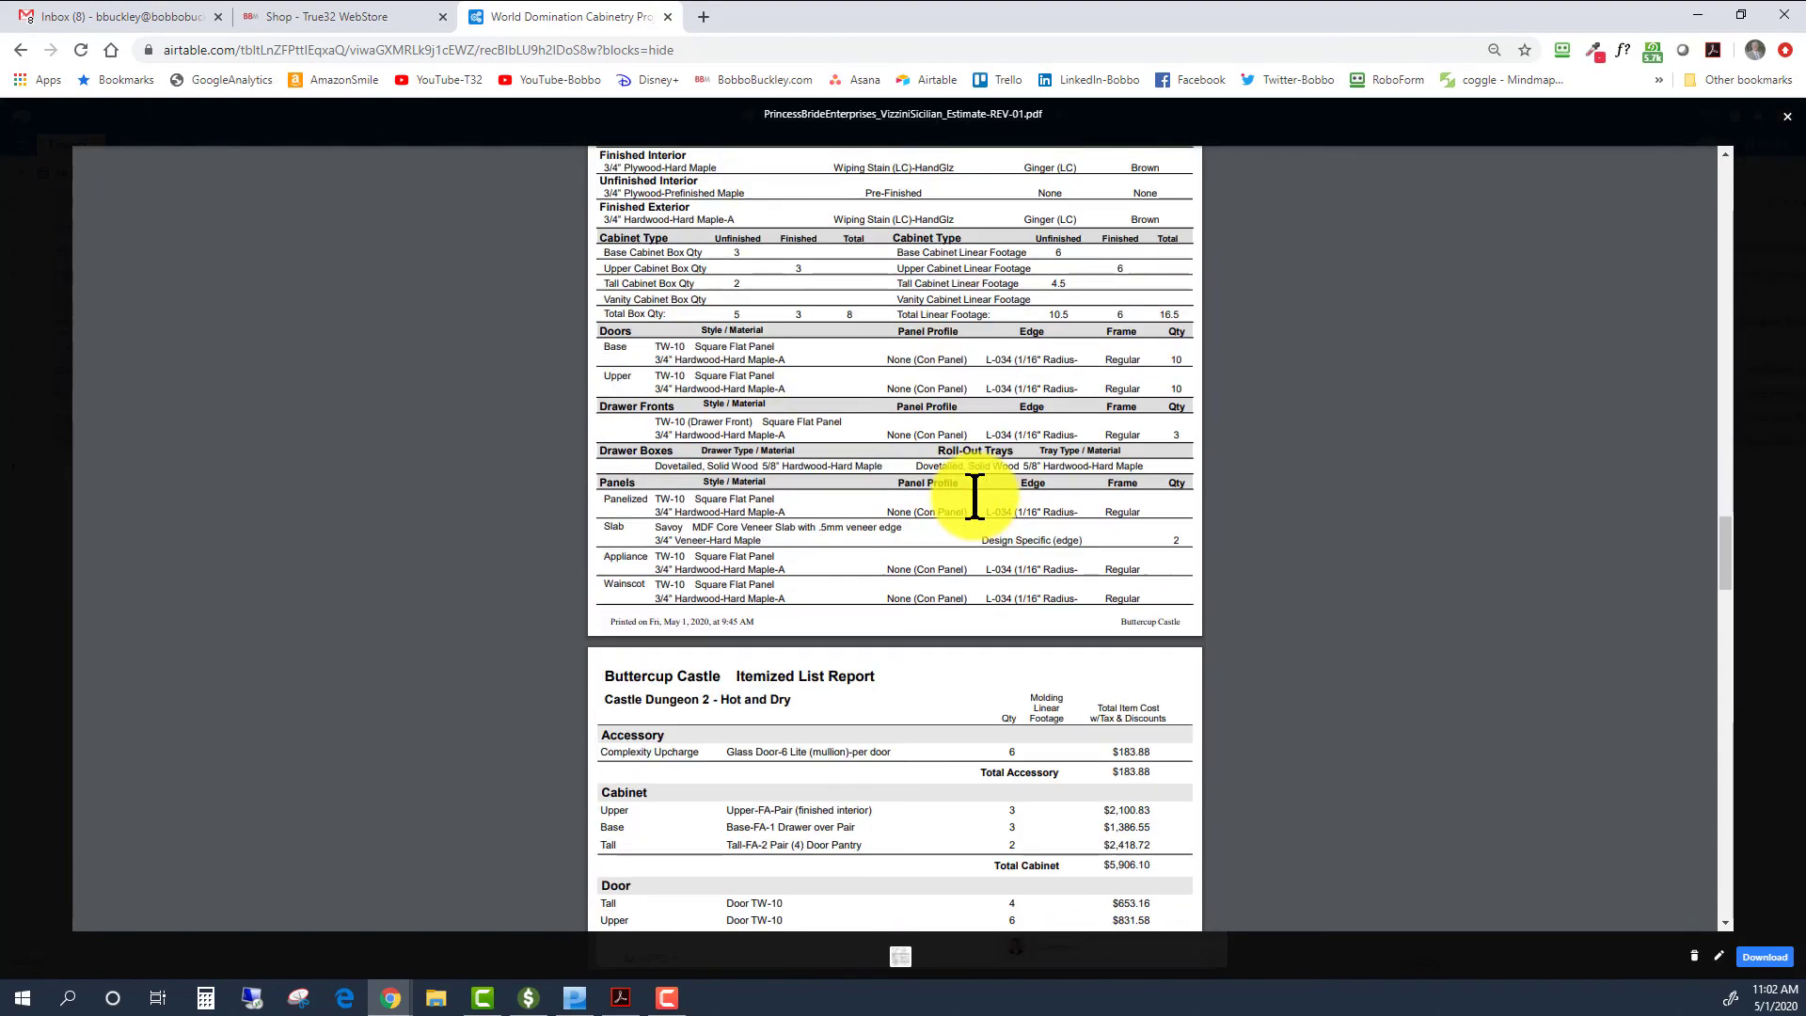
{"action": "scroll", "coordinate": [1104, 443], "scroll_direction": "down", "scroll_amount": 3}
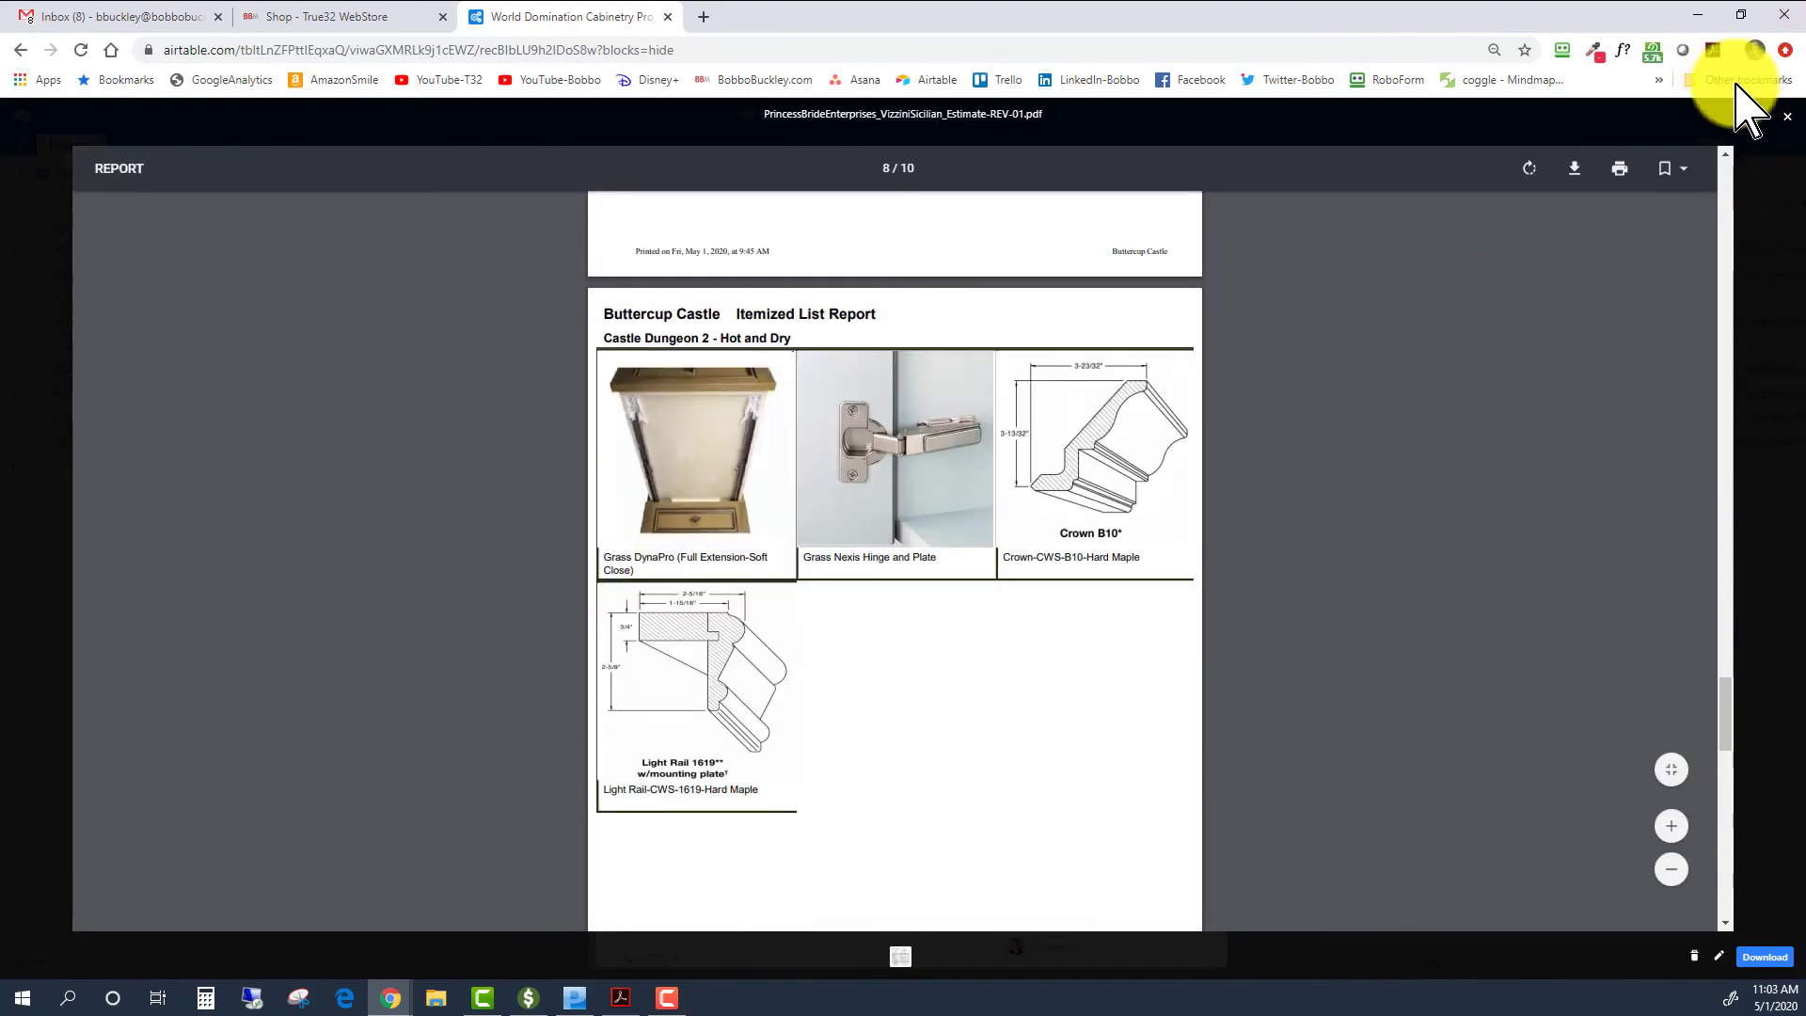
{"action": "left_click", "coordinate": [1787, 117]}
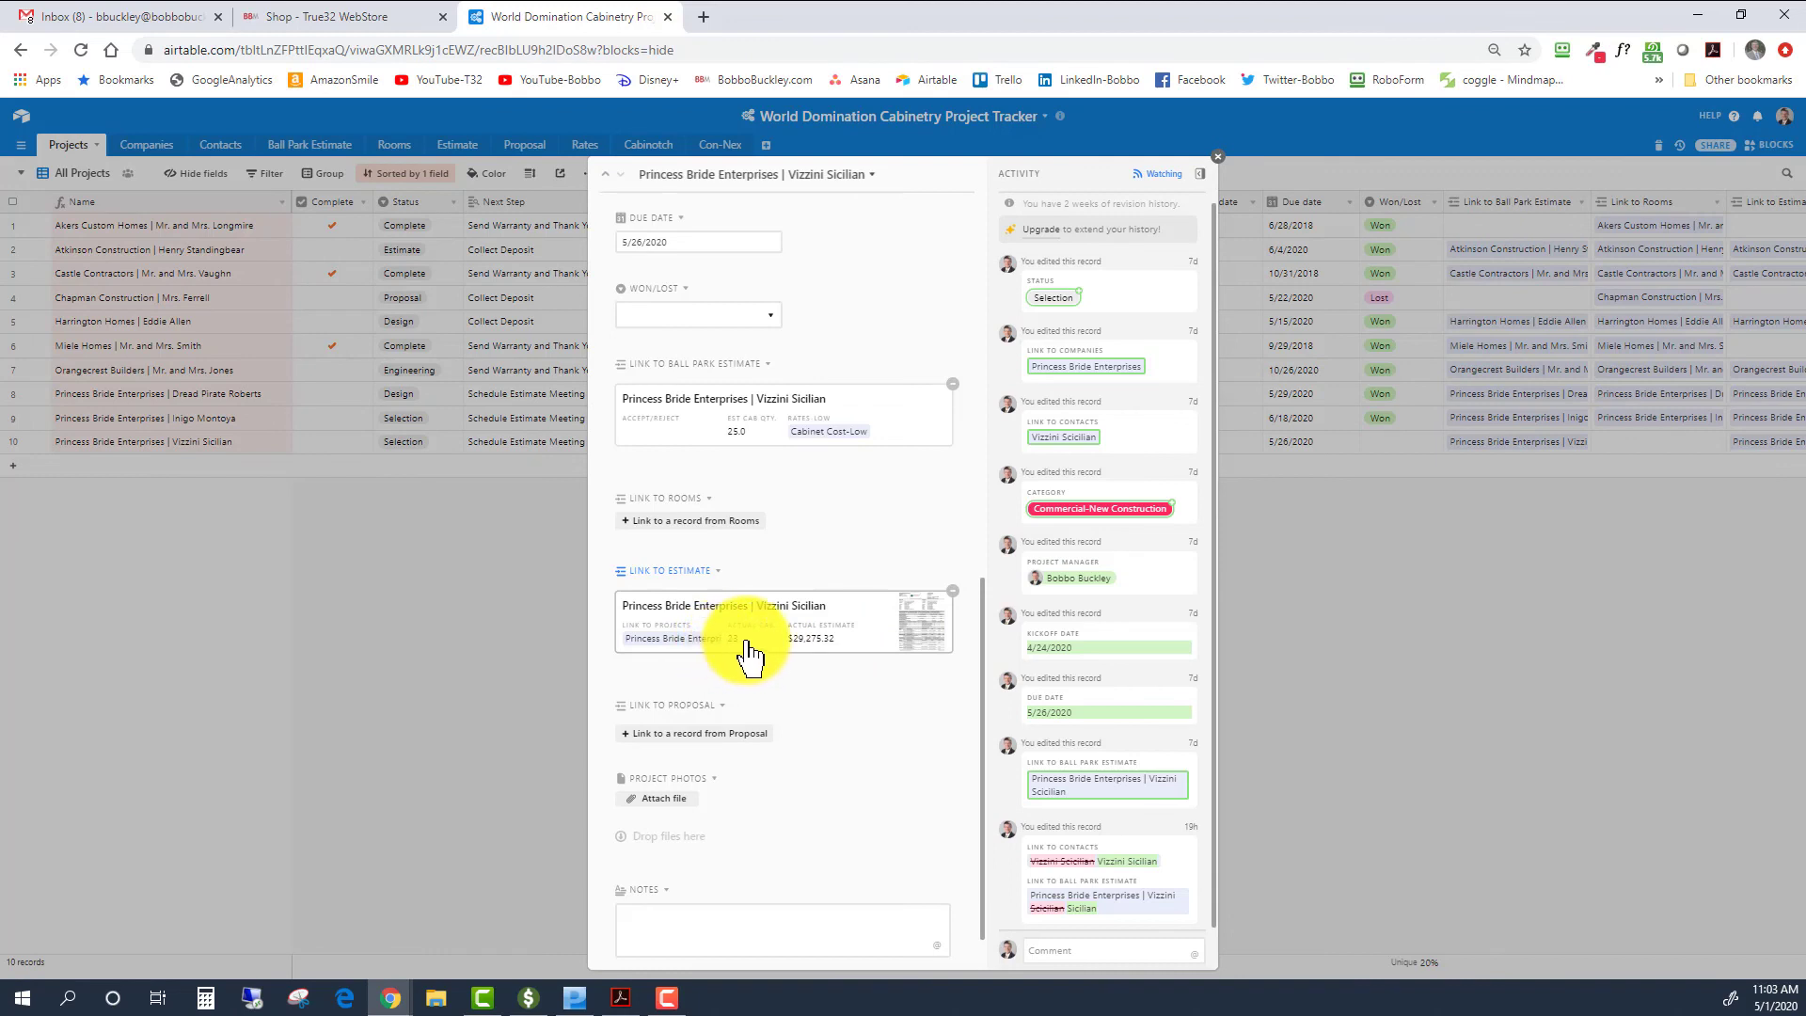
{"action": "left_click", "coordinate": [1217, 158]}
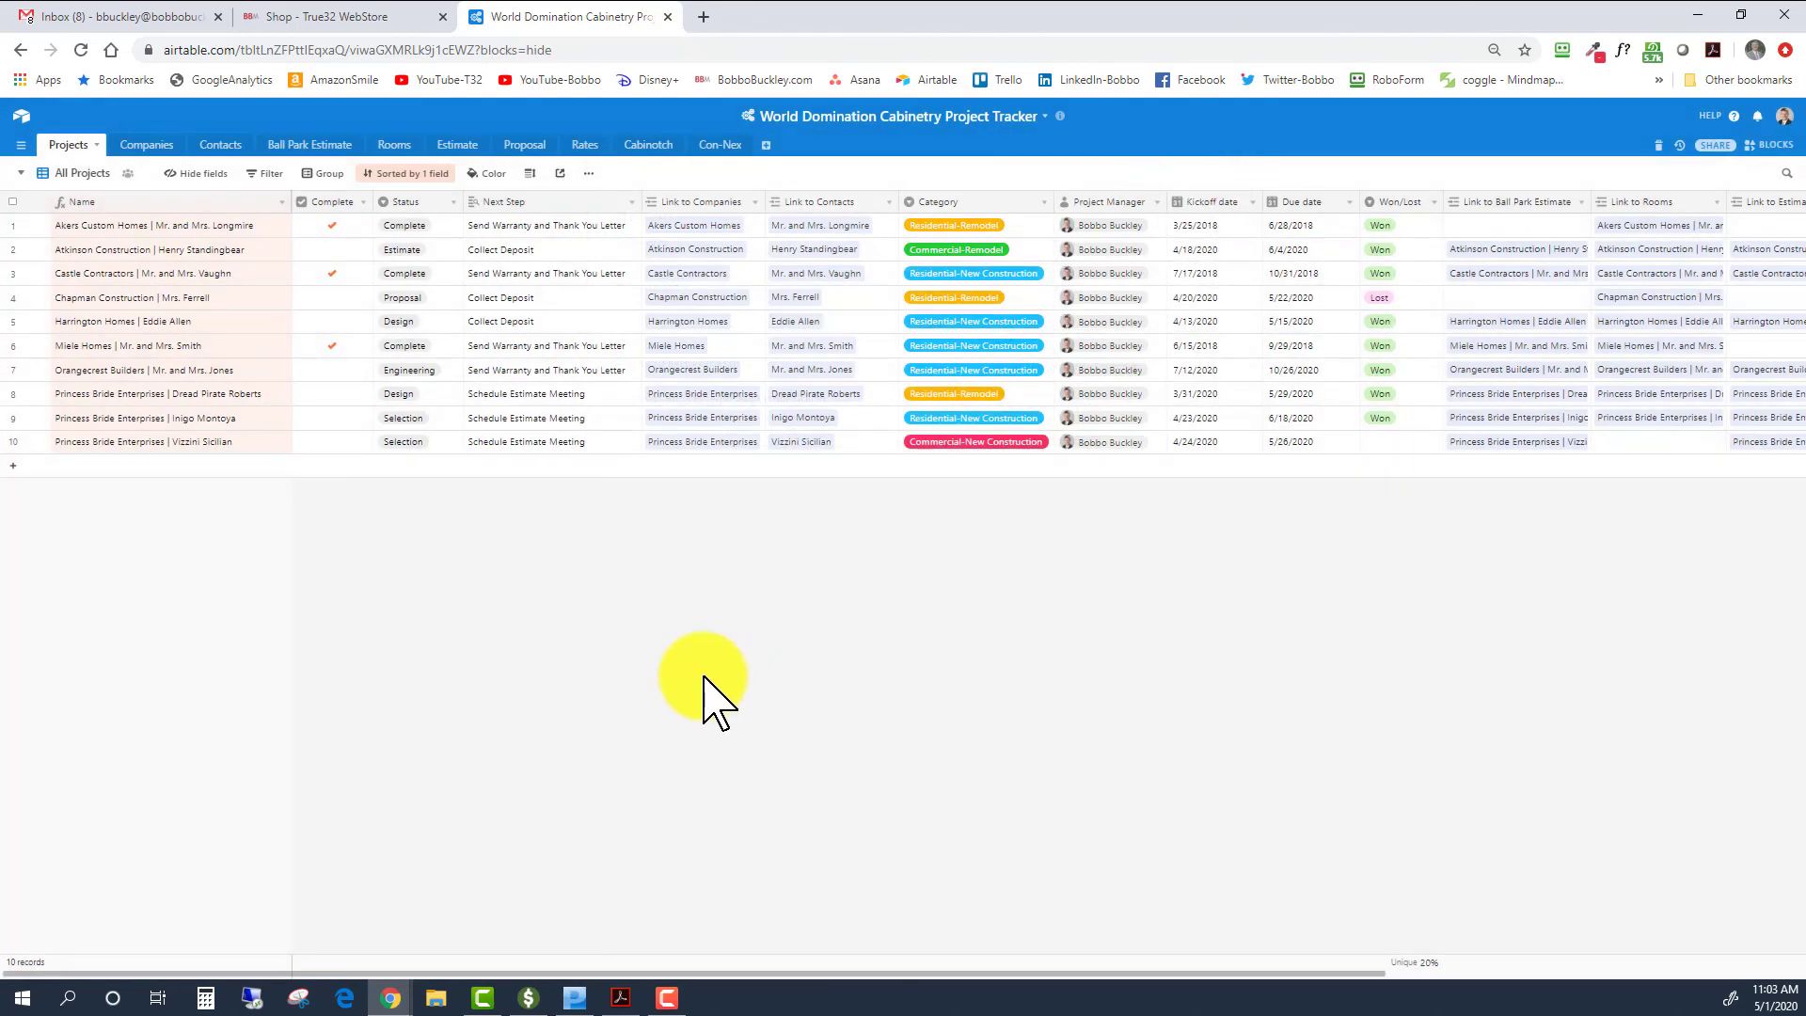